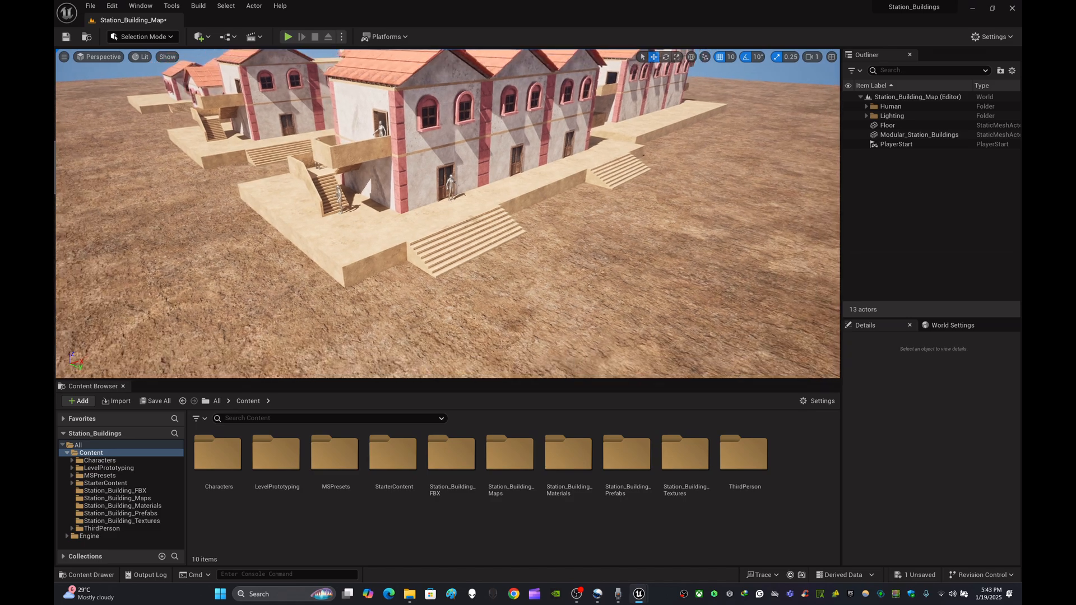
- Fly and orbit around the viewport to examine the station buildings and stairs
{"action": "key", "text": "w"}
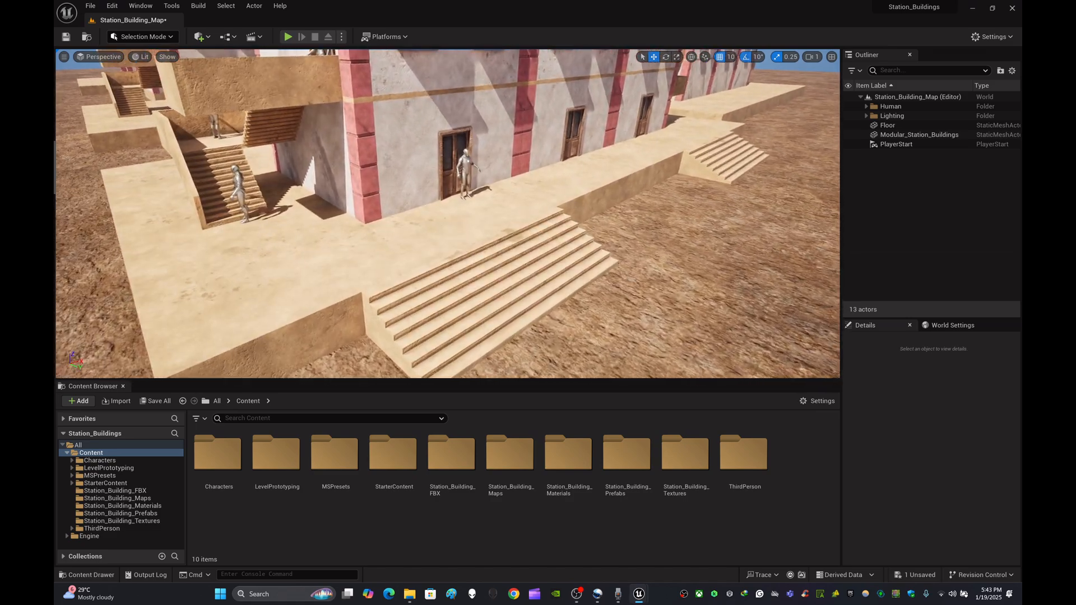
{"action": "key", "text": "s"}
{"action": "key", "text": "w"}
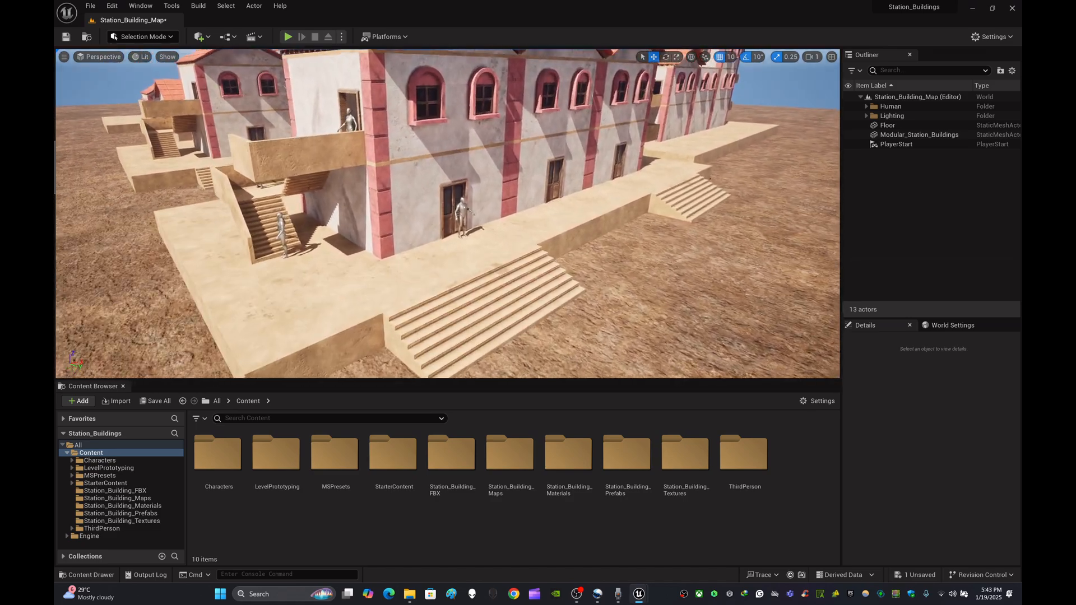
{"action": "key", "text": "s"}
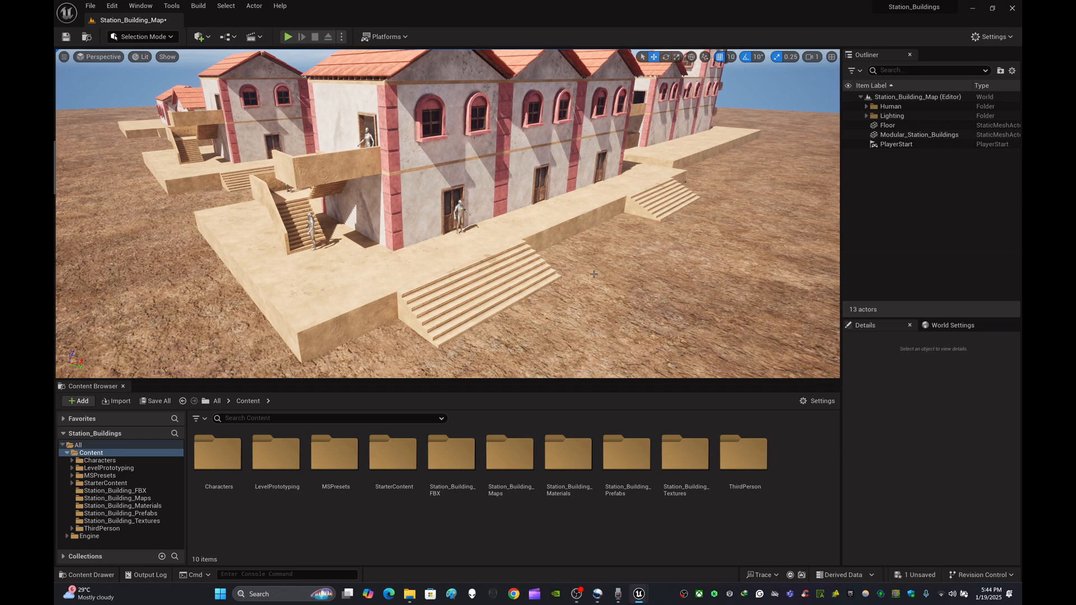
{"action": "right_click_drag", "start_coordinate": [626, 281], "coordinate": [622, 284]}
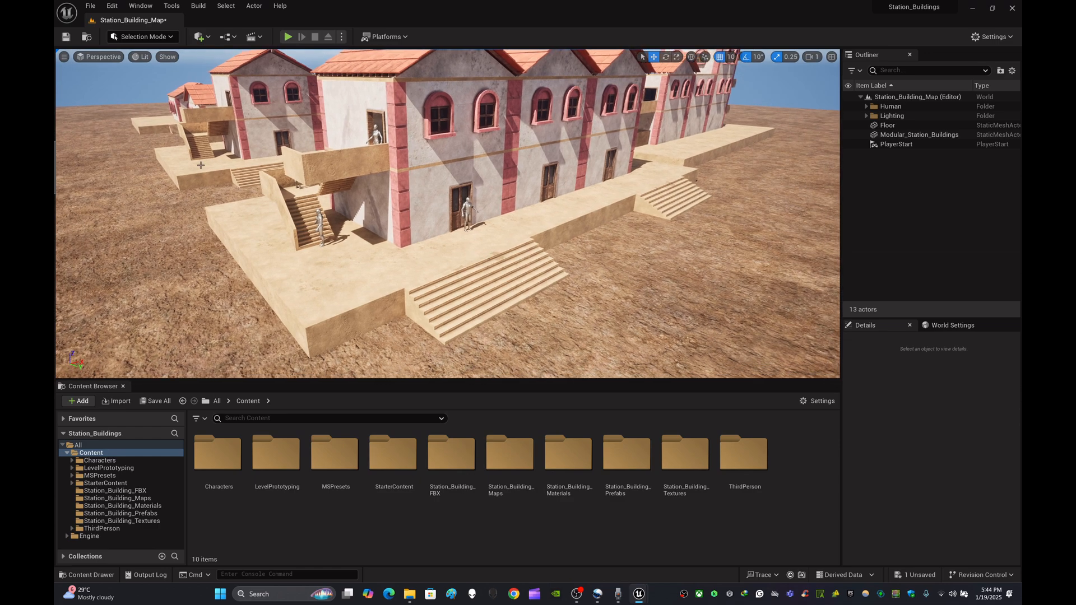
{"action": "right_click_drag", "start_coordinate": [484, 179], "coordinate": [502, 200]}
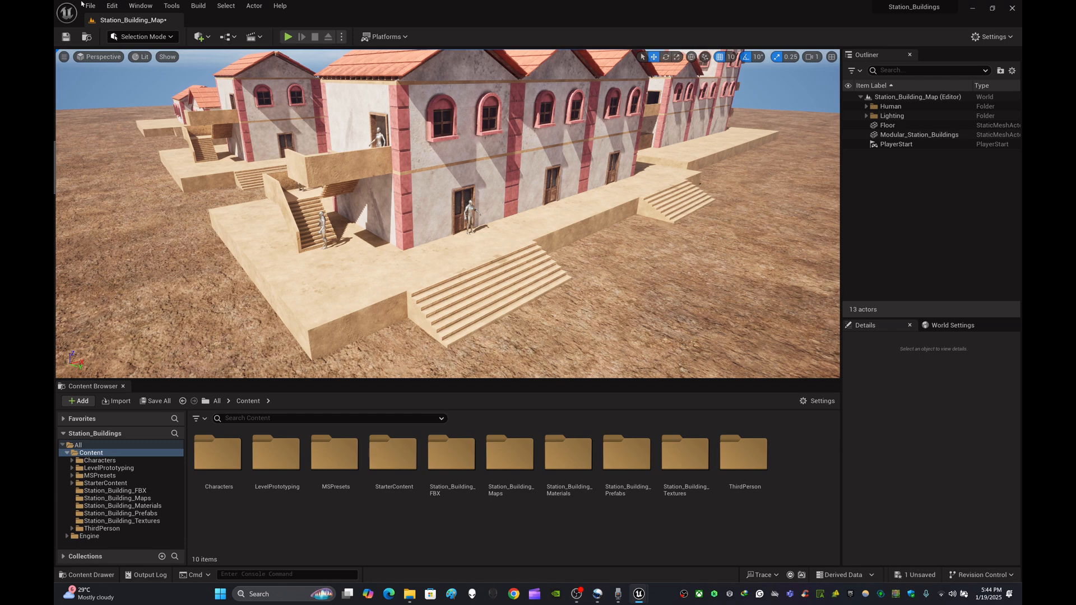
- Open Quixel Bridge from the content-adding options
{"action": "left_click", "coordinate": [208, 37]}
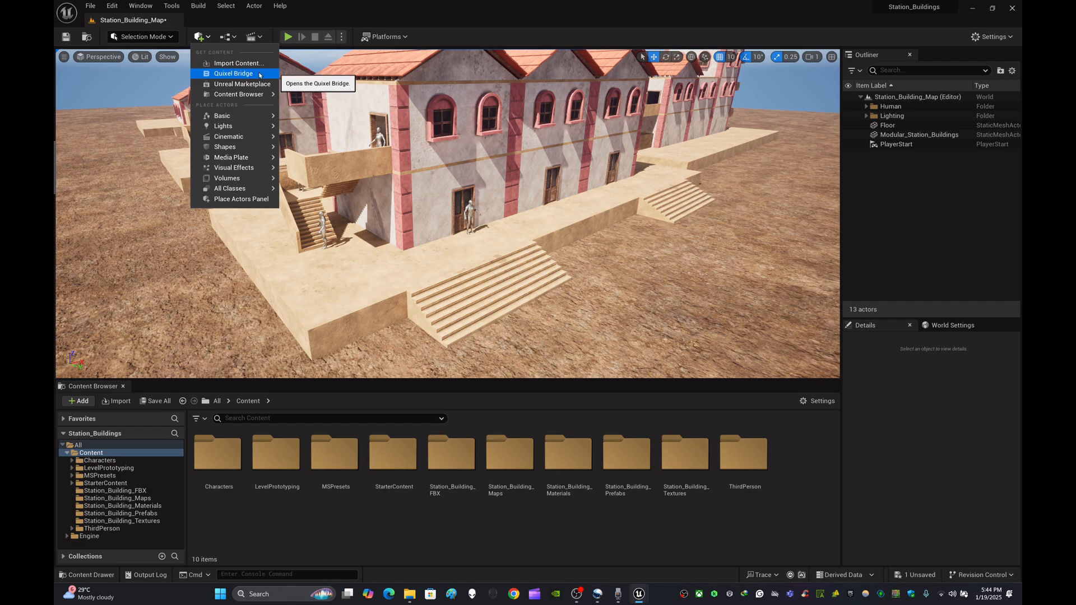
{"action": "left_click", "coordinate": [519, 36]}
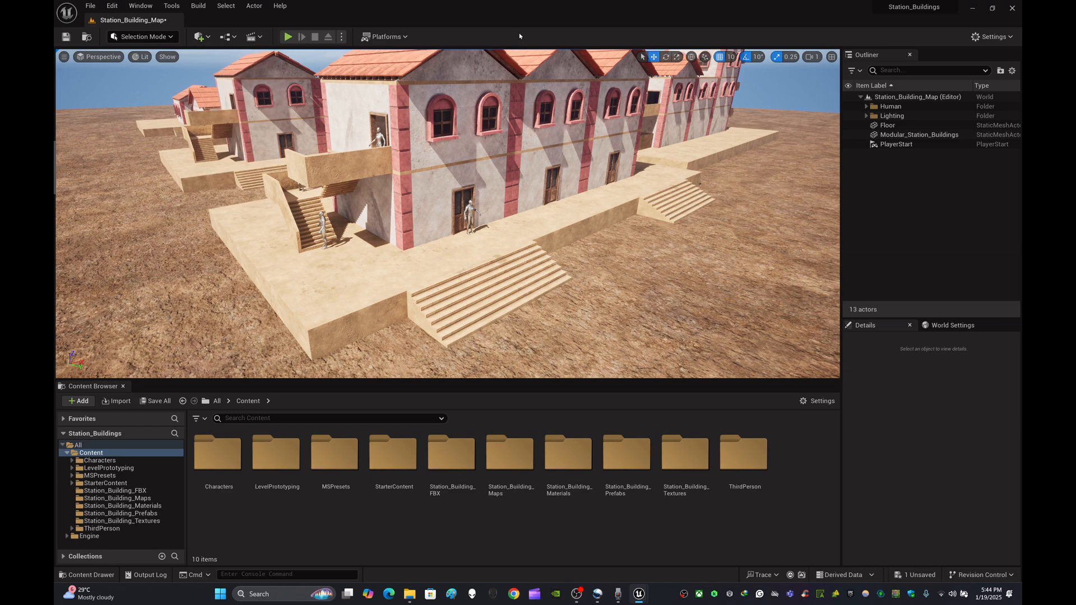
{"action": "left_click", "coordinate": [208, 38]}
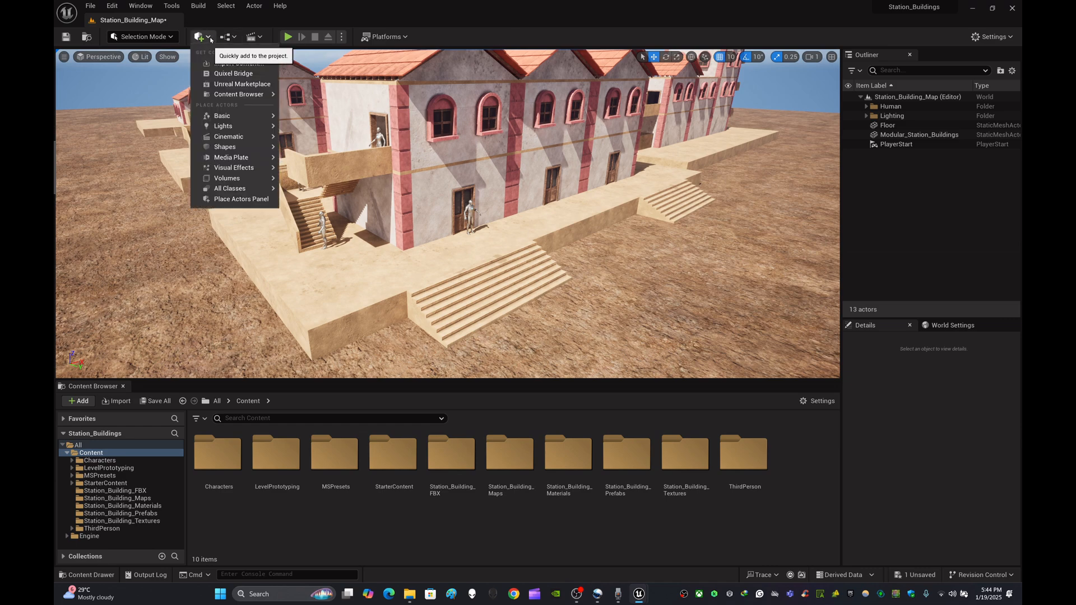
{"action": "left_click", "coordinate": [253, 74]}
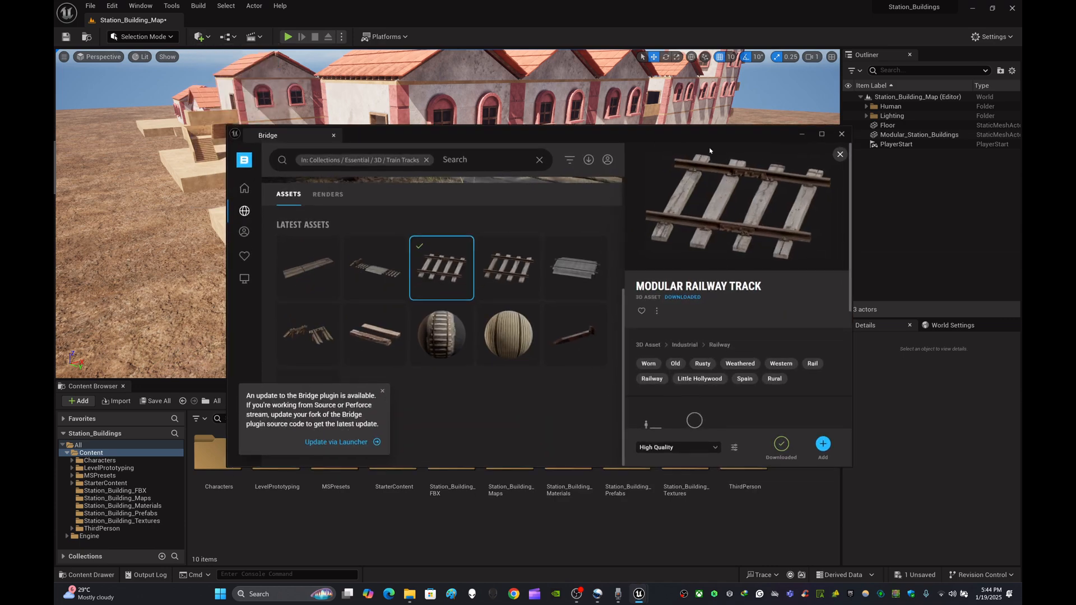
- Maximize the Bridge window and clear the Train Tracks collection filter
{"action": "left_click", "coordinate": [821, 135]}
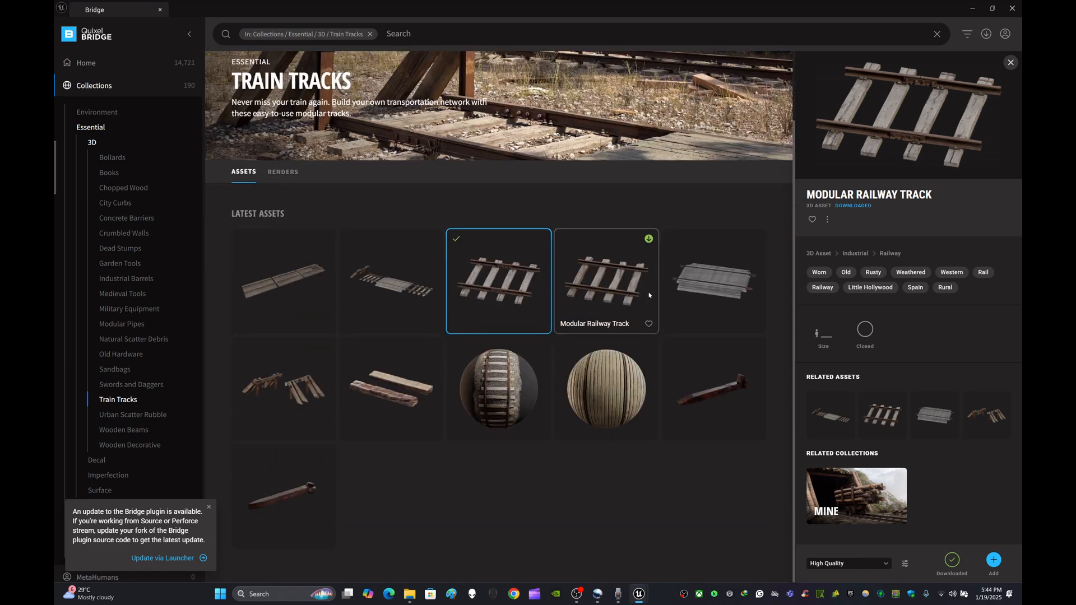
{"action": "scroll", "coordinate": [418, 63], "scroll_direction": "up", "scroll_amount": 2}
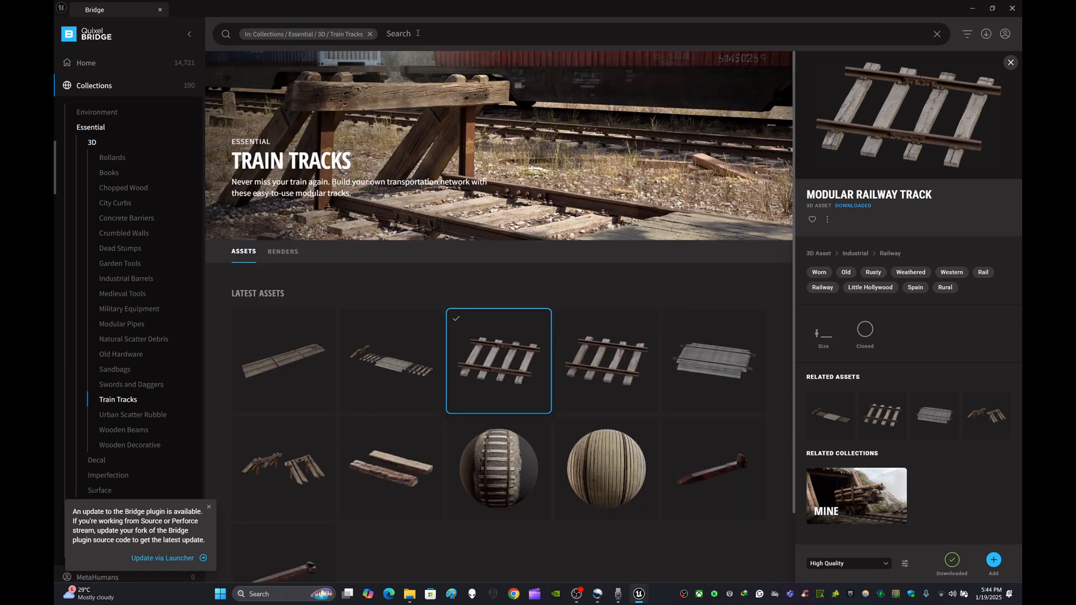
{"action": "left_click", "coordinate": [370, 34]}
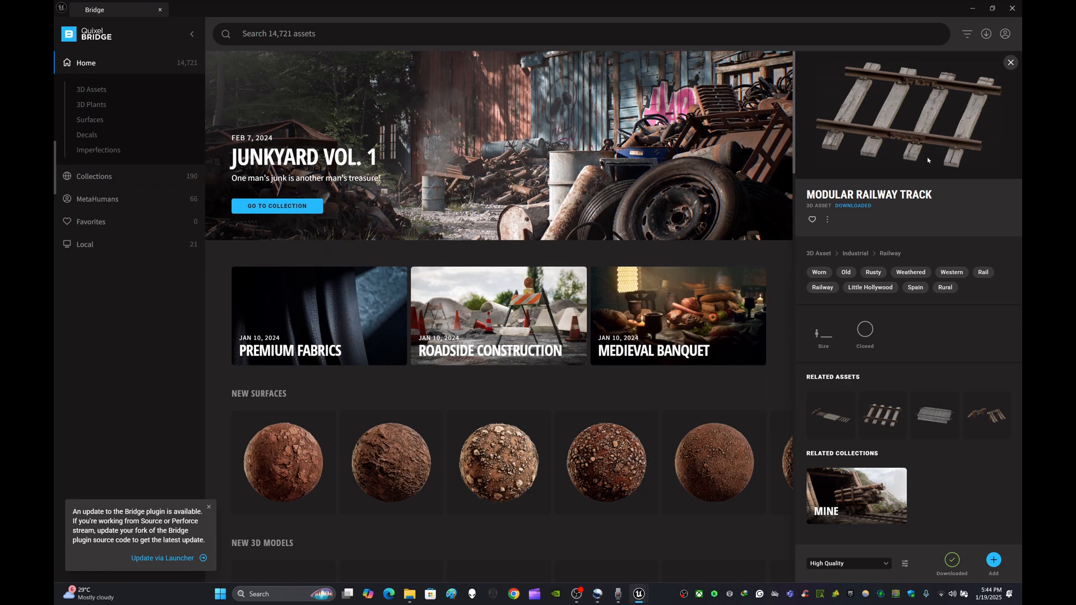
- Browse the Bridge home page's new surfaces, 3D models, plants and latest assets
{"action": "scroll", "coordinate": [557, 288], "scroll_direction": "down", "scroll_amount": 5}
{"action": "scroll", "coordinate": [605, 369], "scroll_direction": "down", "scroll_amount": 4}
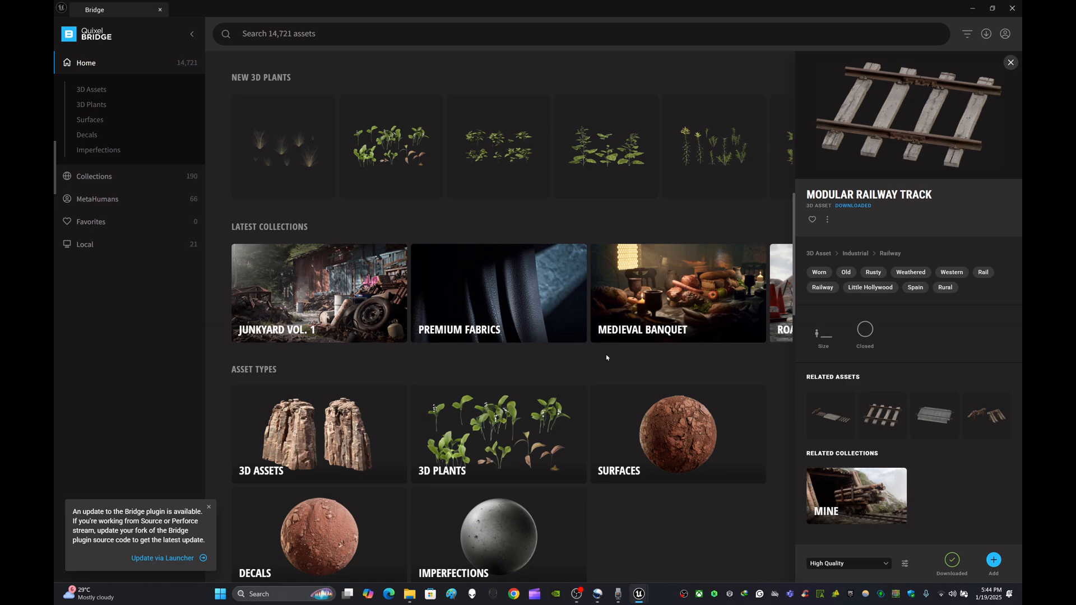
{"action": "scroll", "coordinate": [576, 288], "scroll_direction": "up", "scroll_amount": 4}
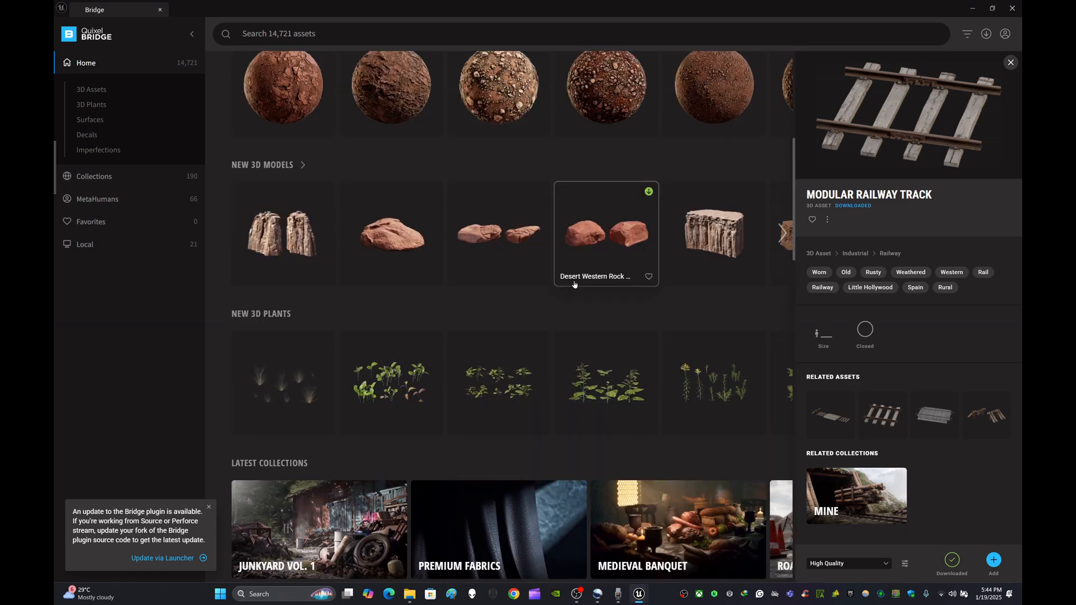
{"action": "scroll", "coordinate": [574, 284], "scroll_direction": "down", "scroll_amount": 7}
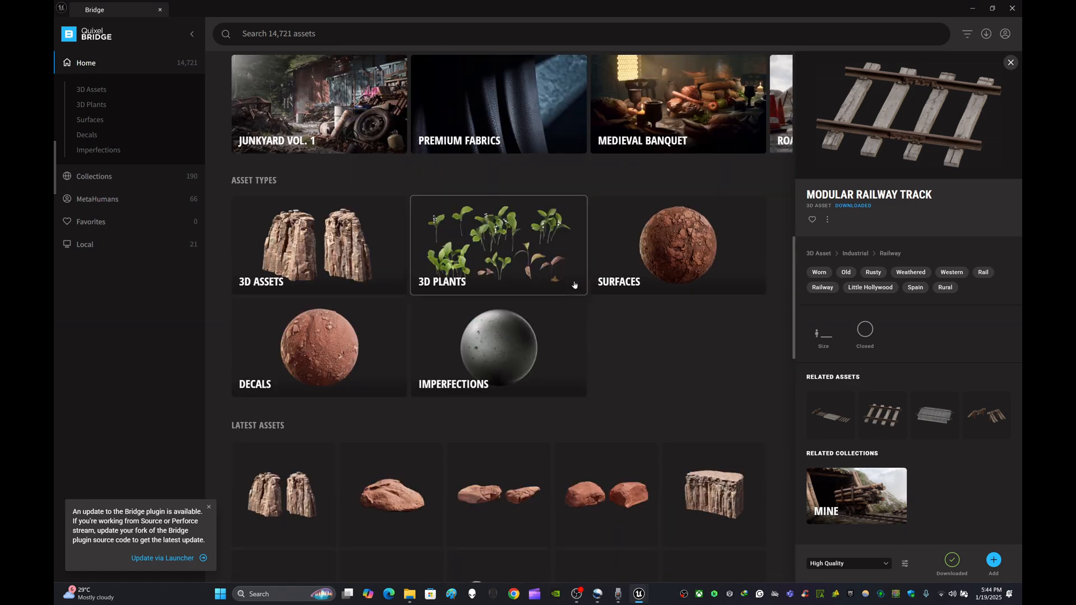
{"action": "scroll", "coordinate": [574, 284], "scroll_direction": "down", "scroll_amount": 7}
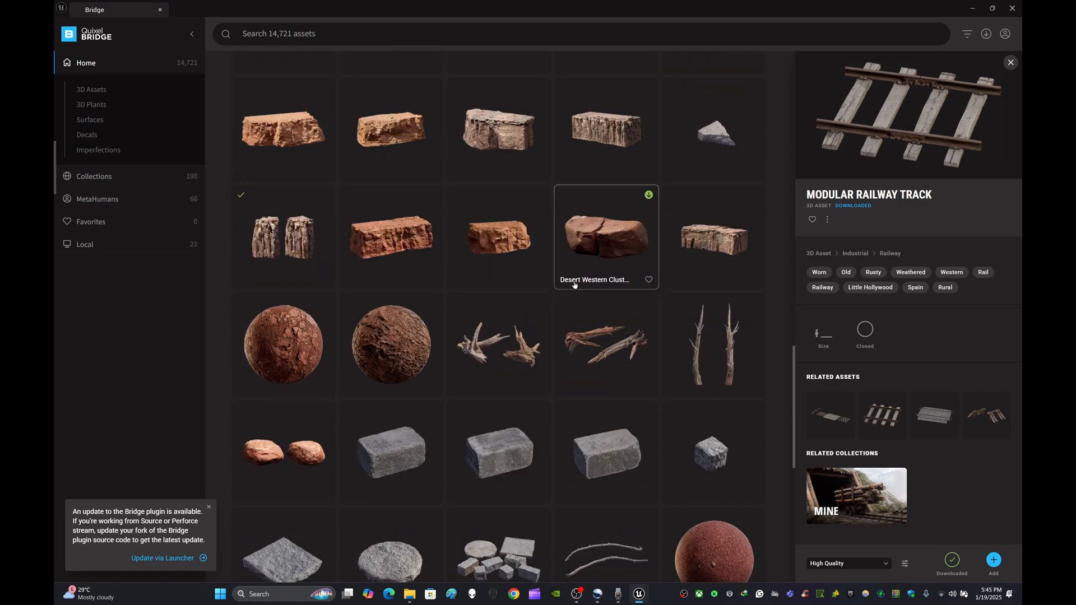
{"action": "scroll", "coordinate": [574, 284], "scroll_direction": "down", "scroll_amount": 3}
{"action": "scroll", "coordinate": [573, 285], "scroll_direction": "down", "scroll_amount": 6}
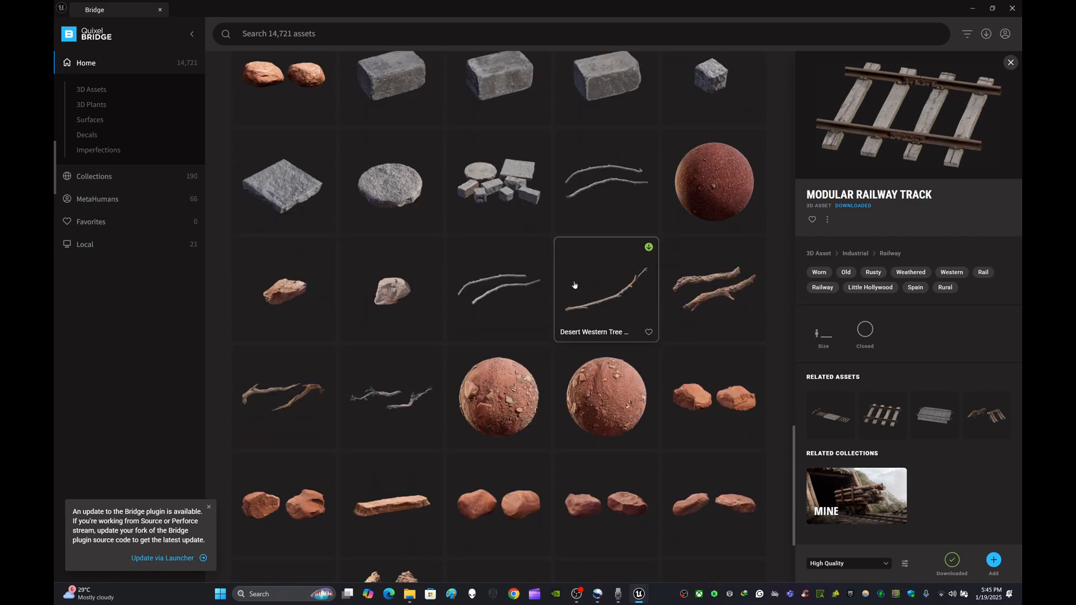
{"action": "scroll", "coordinate": [573, 285], "scroll_direction": "up", "scroll_amount": 9}
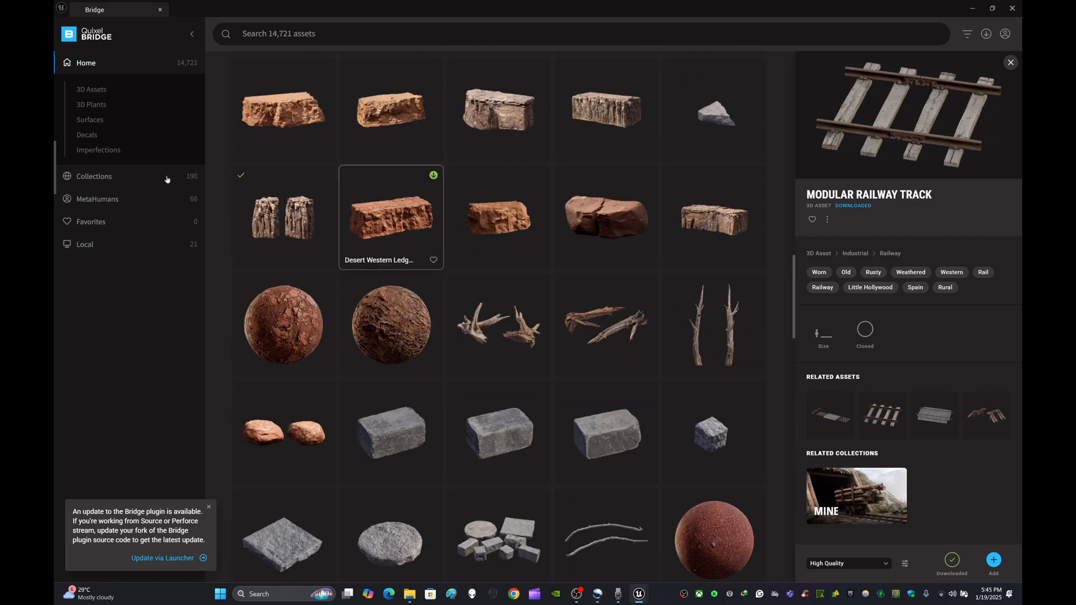
- Open the Props category under 3D Assets, closing the asset details, and scroll through its assets
{"action": "left_click", "coordinate": [93, 89]}
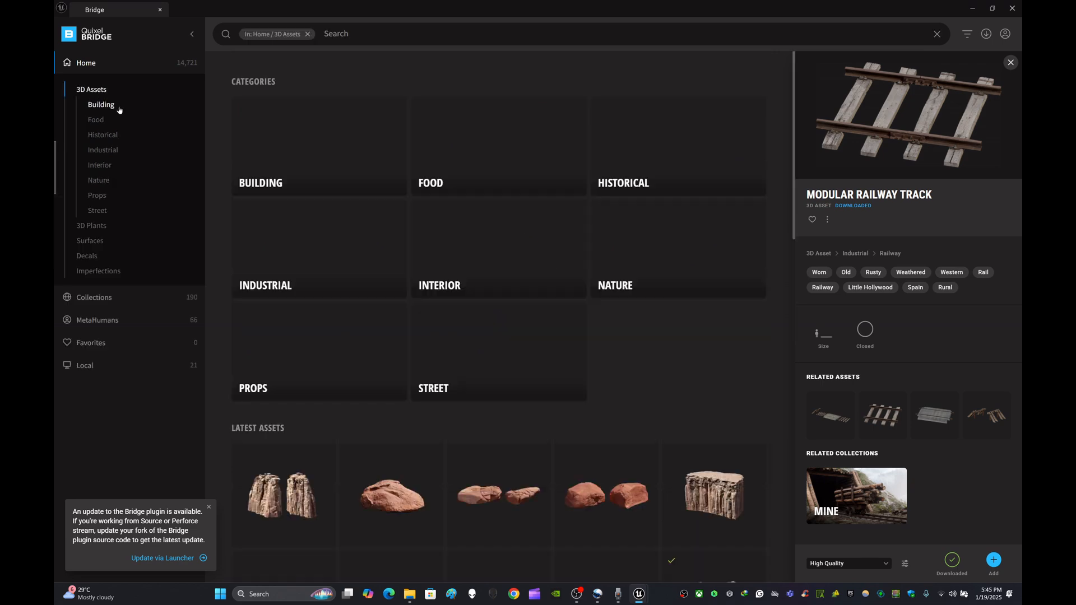
{"action": "left_click", "coordinate": [1011, 62]}
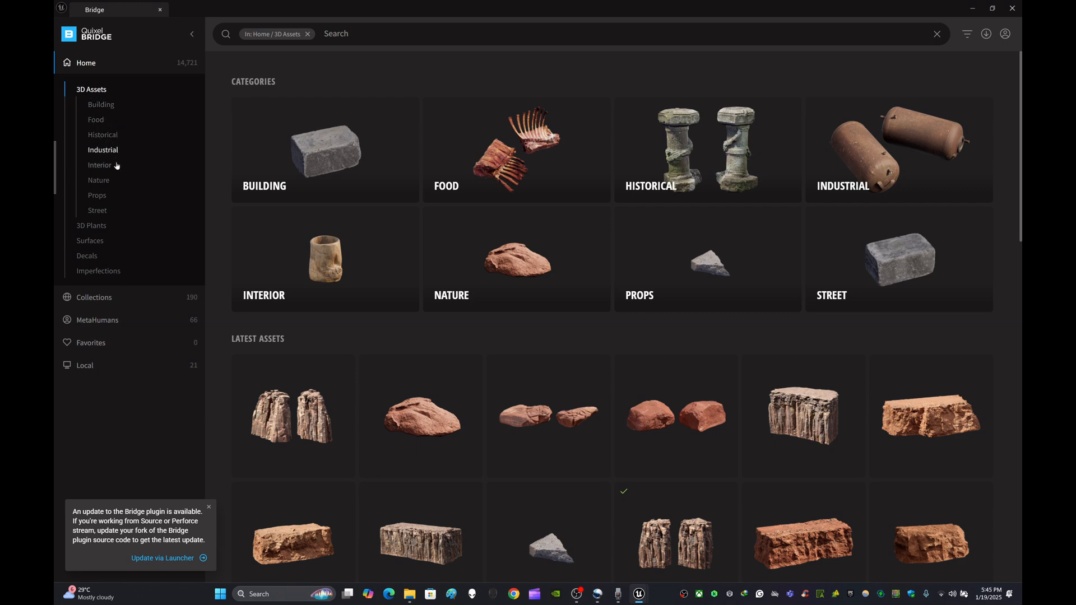
{"action": "left_click", "coordinate": [96, 195]}
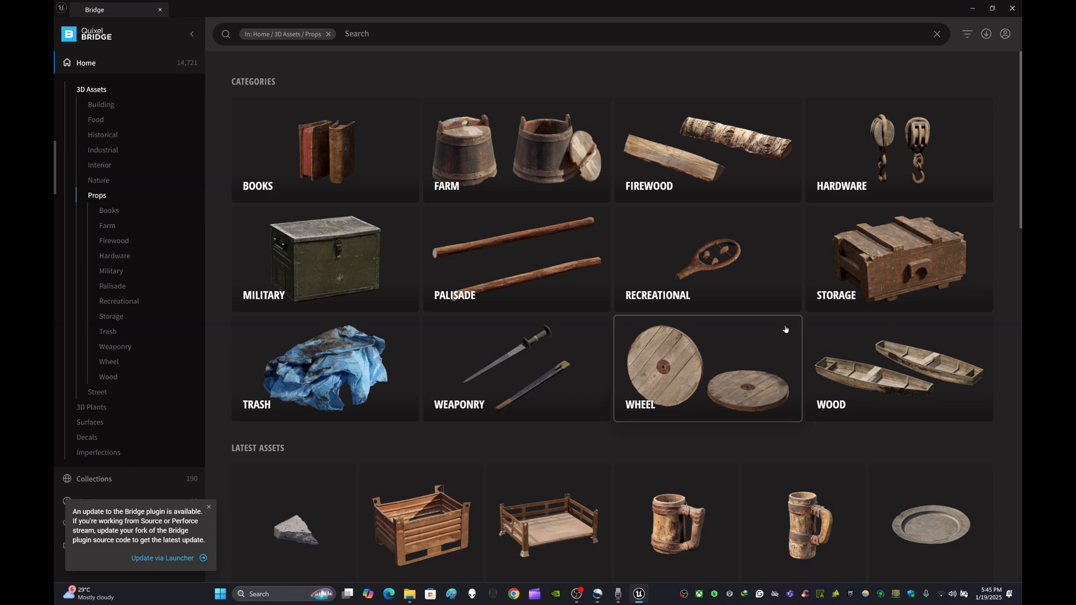
{"action": "scroll", "coordinate": [671, 338], "scroll_direction": "down", "scroll_amount": 5}
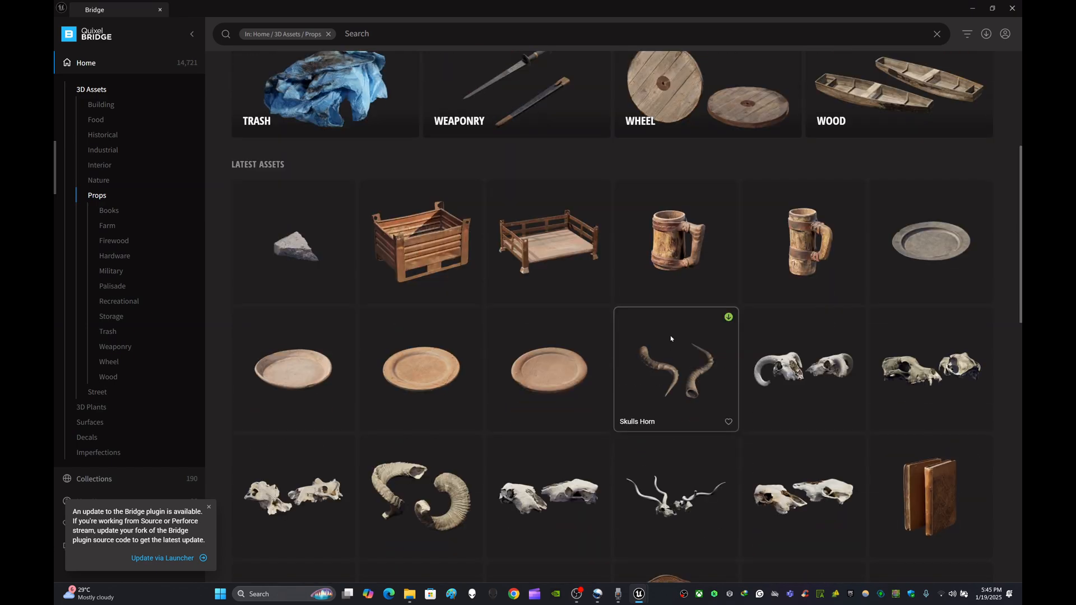
{"action": "scroll", "coordinate": [666, 343], "scroll_direction": "down", "scroll_amount": 3}
{"action": "scroll", "coordinate": [664, 345], "scroll_direction": "down", "scroll_amount": 4}
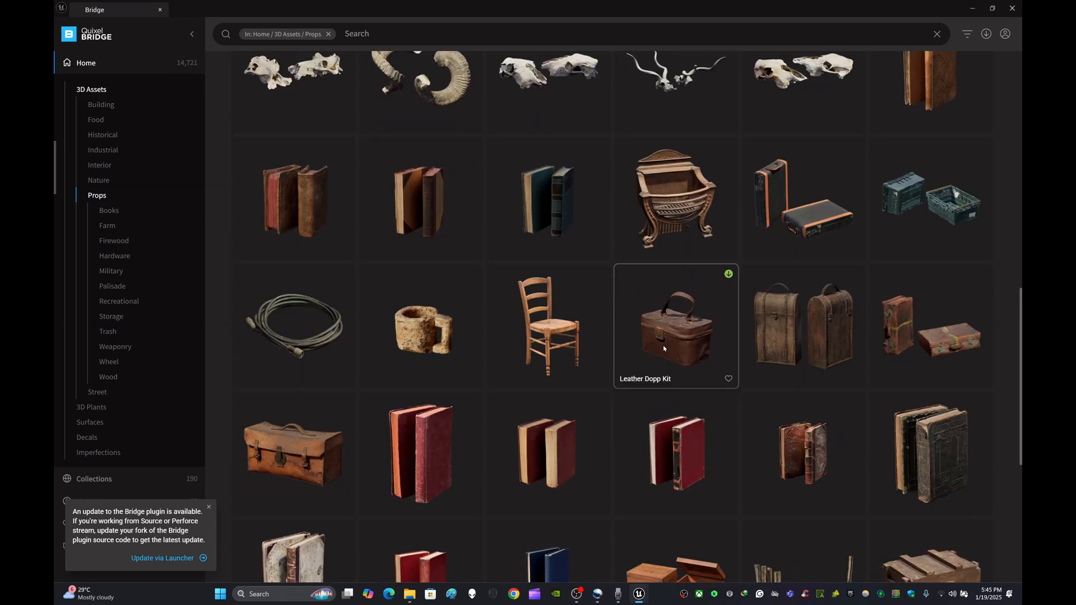
{"action": "scroll", "coordinate": [663, 348], "scroll_direction": "down", "scroll_amount": 7}
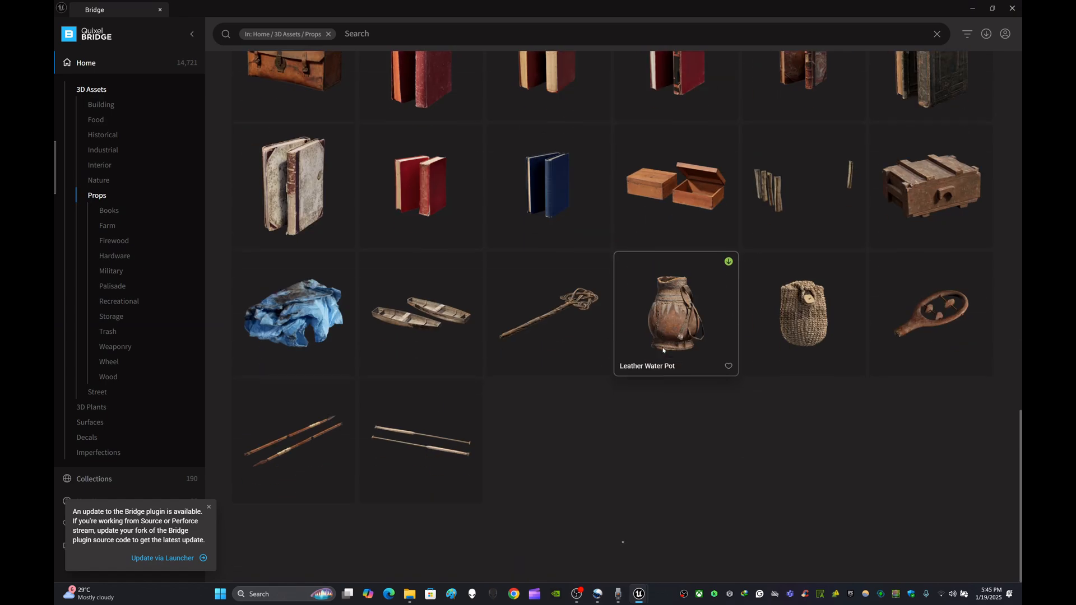
{"action": "scroll", "coordinate": [663, 350], "scroll_direction": "up", "scroll_amount": 5}
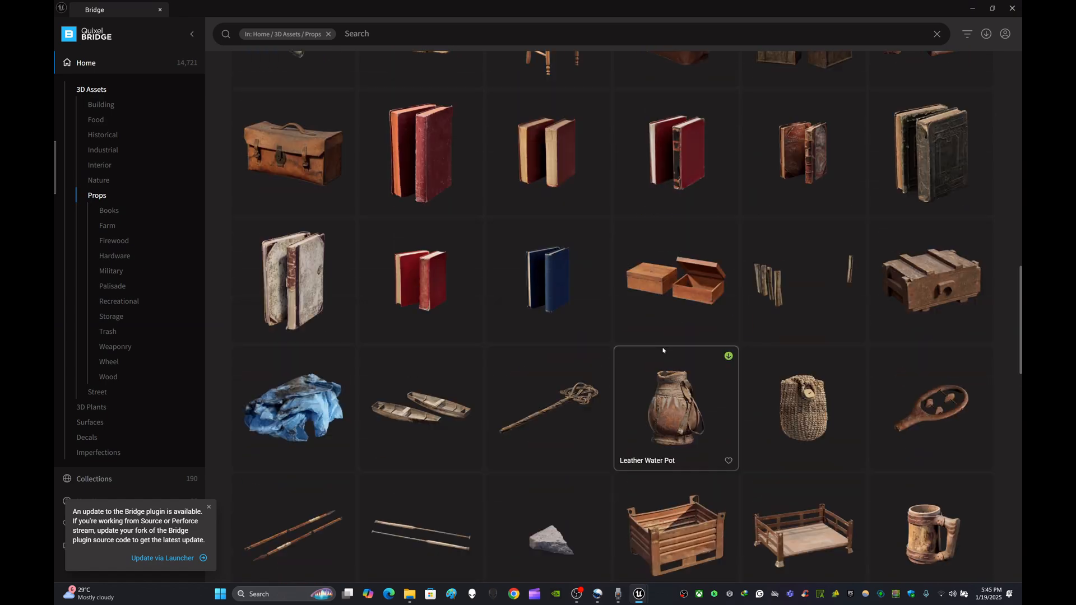
{"action": "scroll", "coordinate": [663, 351], "scroll_direction": "up", "scroll_amount": 13}
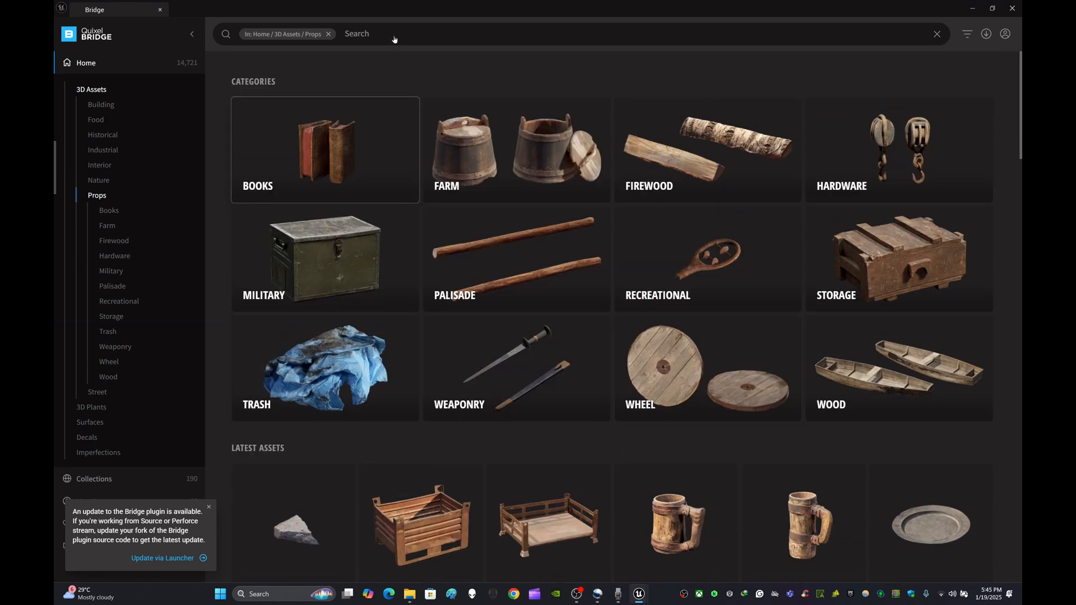
- Search the Props assets for Barrel and select the Wooden Barrel asset
{"action": "left_click", "coordinate": [391, 33]}
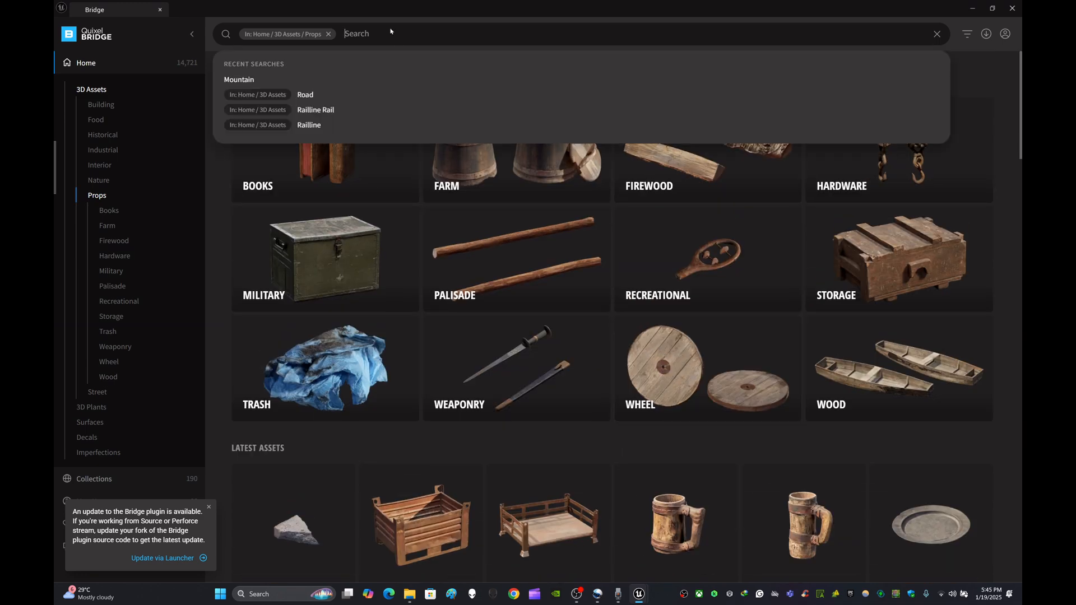
{"action": "type", "text": "Bar"}
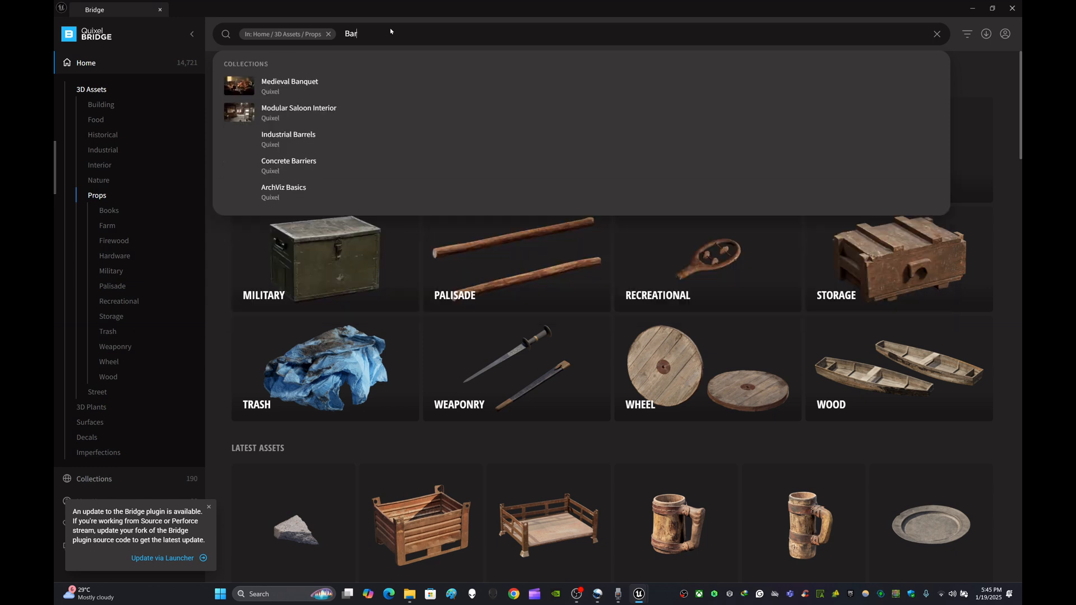
{"action": "type", "text": "rel"}
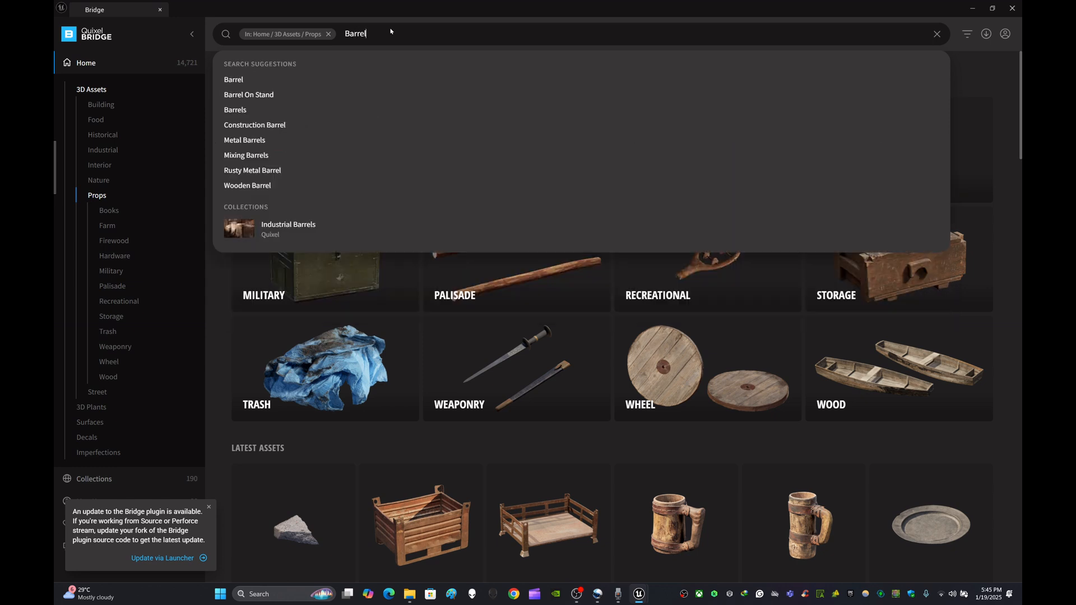
{"action": "left_click", "coordinate": [249, 79]}
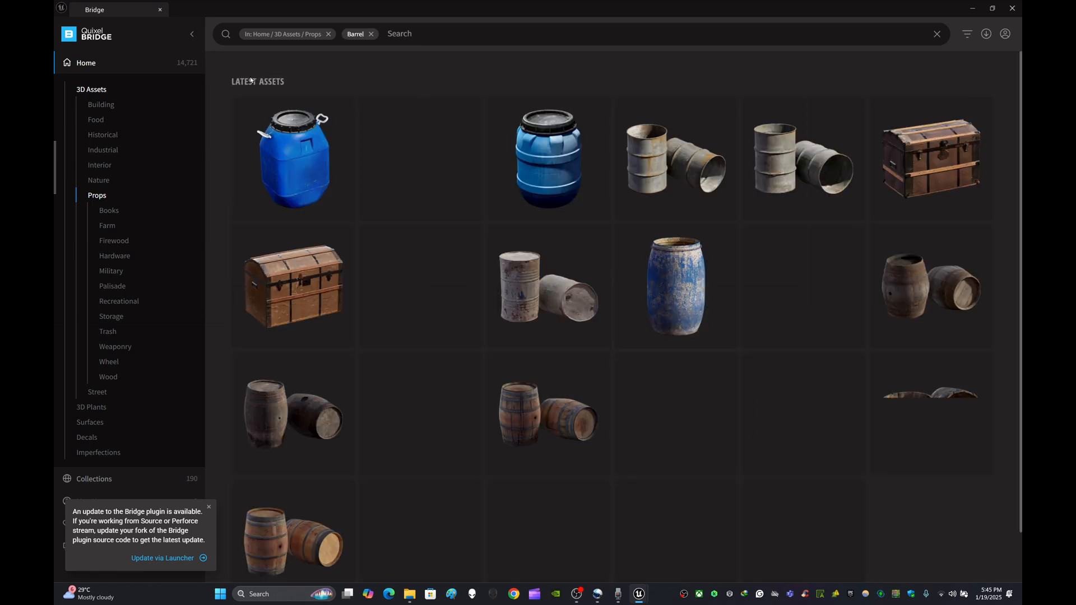
{"action": "scroll", "coordinate": [678, 261], "scroll_direction": "down", "scroll_amount": 1}
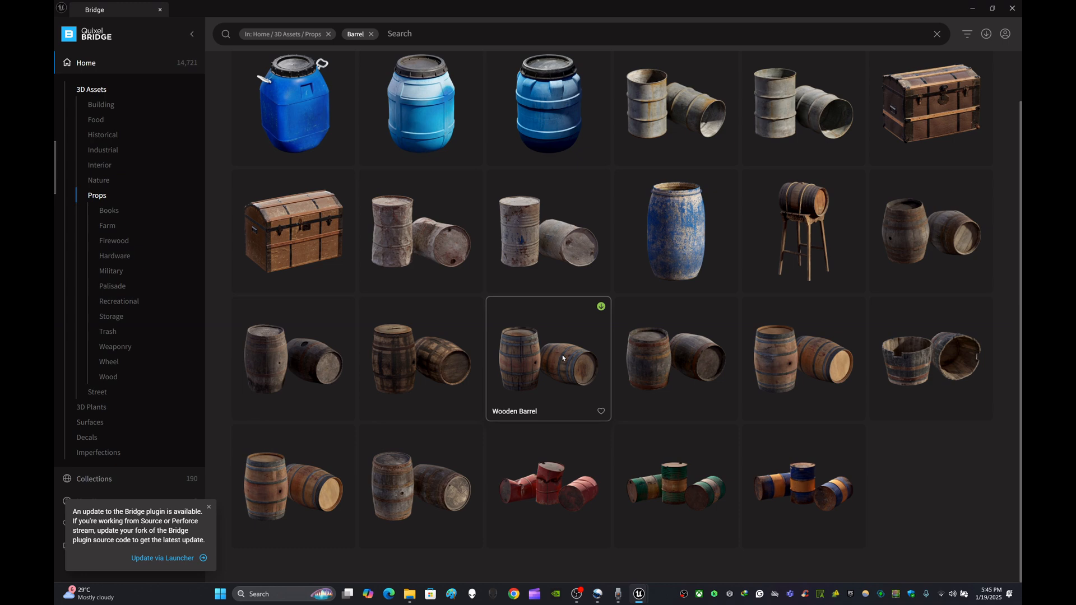
{"action": "left_click", "coordinate": [309, 355]}
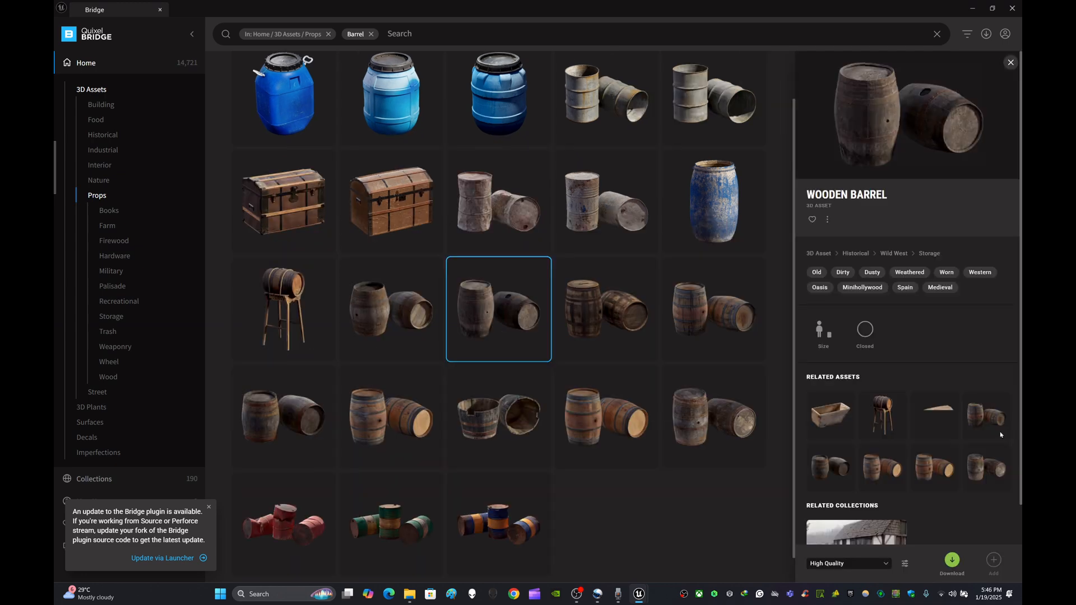
- Review the Wooden Barrel details and set its download quality to High Quality
{"action": "scroll", "coordinate": [967, 406], "scroll_direction": "down", "scroll_amount": 1}
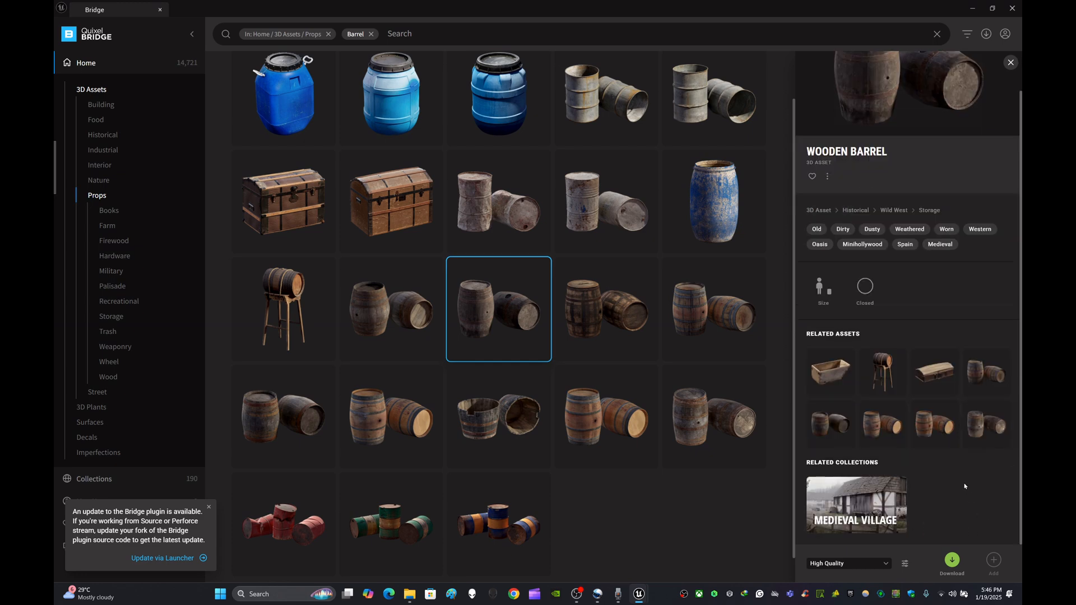
{"action": "scroll", "coordinate": [964, 487], "scroll_direction": "up", "scroll_amount": 1}
{"action": "scroll", "coordinate": [963, 488], "scroll_direction": "down", "scroll_amount": 1}
{"action": "left_click", "coordinate": [881, 568]}
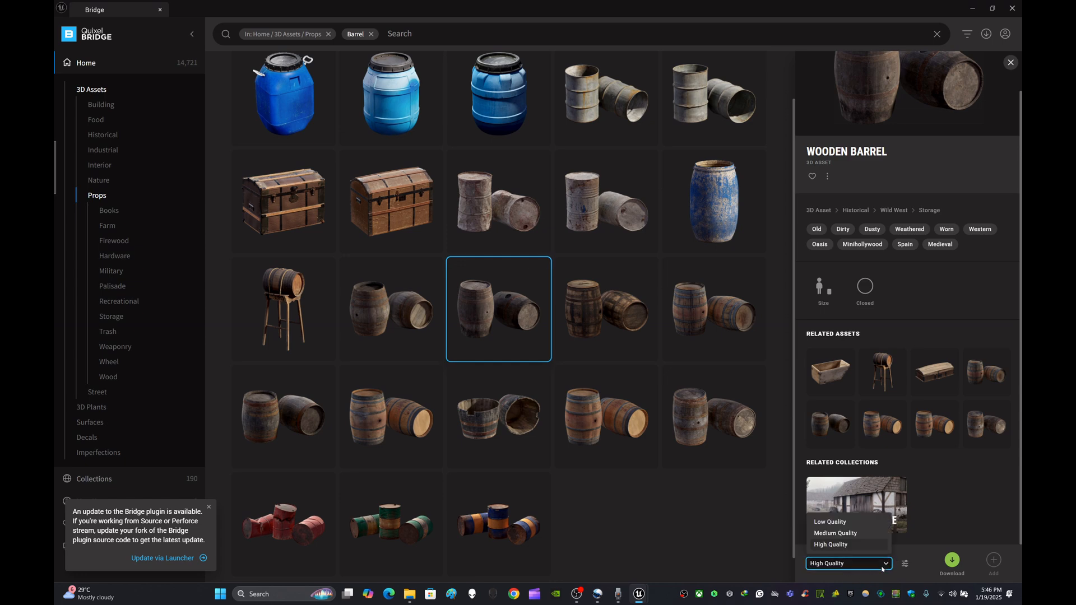
{"action": "left_click", "coordinate": [857, 544]}
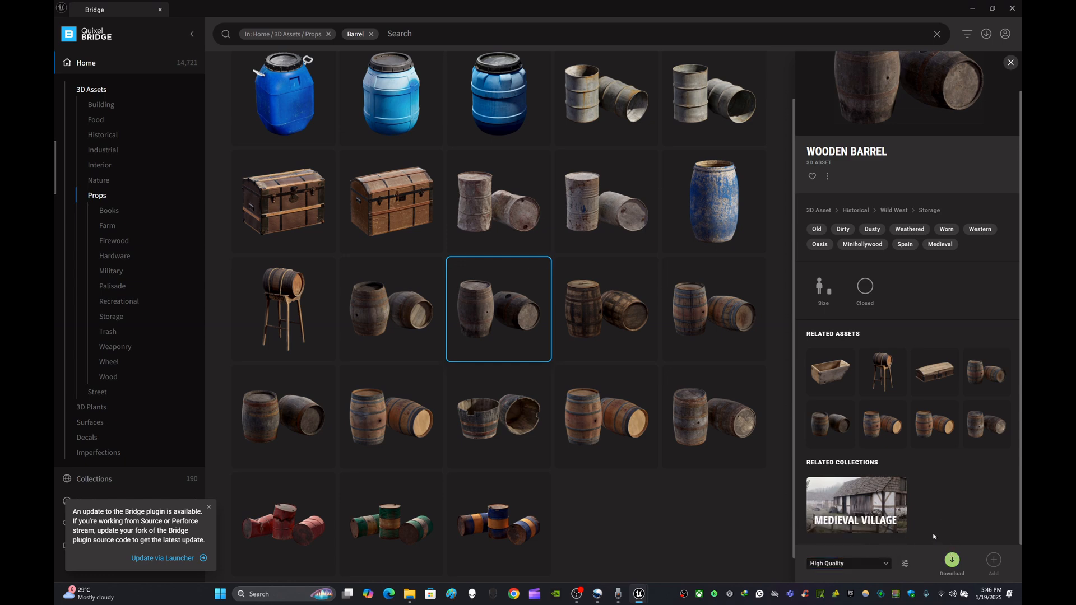
- Download the Wooden Barrel and restore the Bridge window, moving it over the Unreal editor
{"action": "left_click", "coordinate": [953, 561]}
{"action": "left_click", "coordinate": [993, 8]}
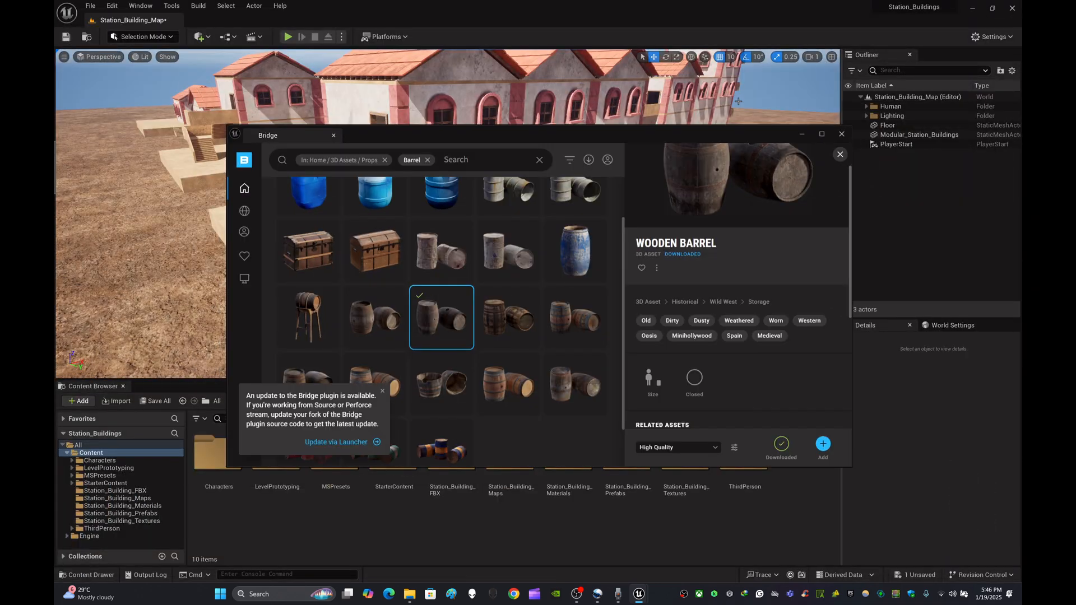
{"action": "left_click_drag", "start_coordinate": [694, 140], "coordinate": [816, 122]}
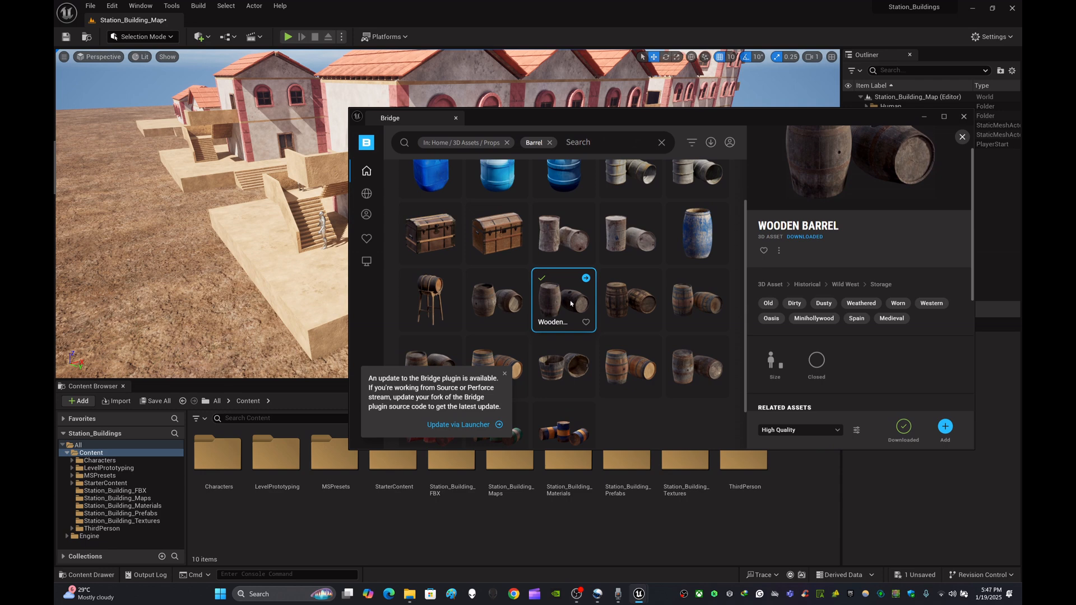
- Drag the Wooden Barrel from Bridge into the level viewport and minimize the Bridge window
{"action": "left_click_drag", "start_coordinate": [571, 304], "coordinate": [210, 319]}
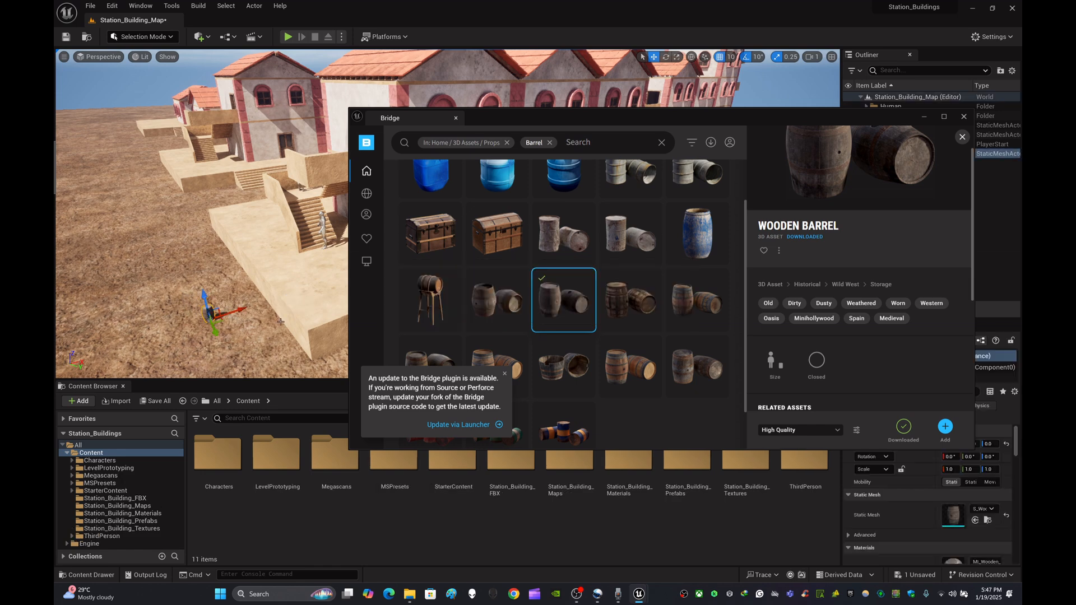
{"action": "left_click", "coordinate": [925, 118]}
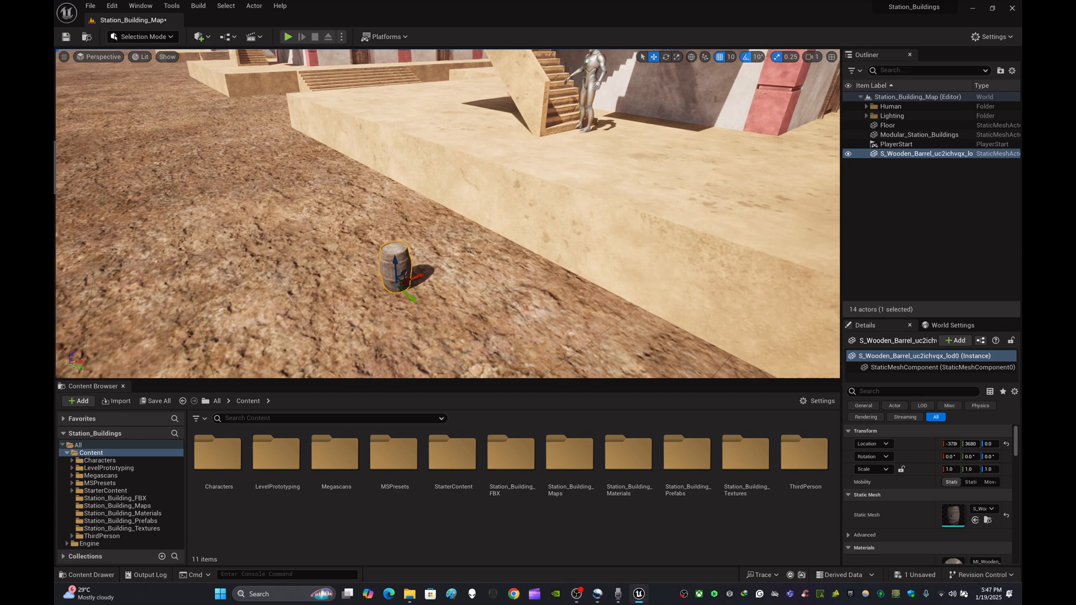
- Move the barrel onto the raised platform next to the building wall near the stairs
{"action": "right_click_drag", "start_coordinate": [445, 283], "coordinate": [445, 283]}
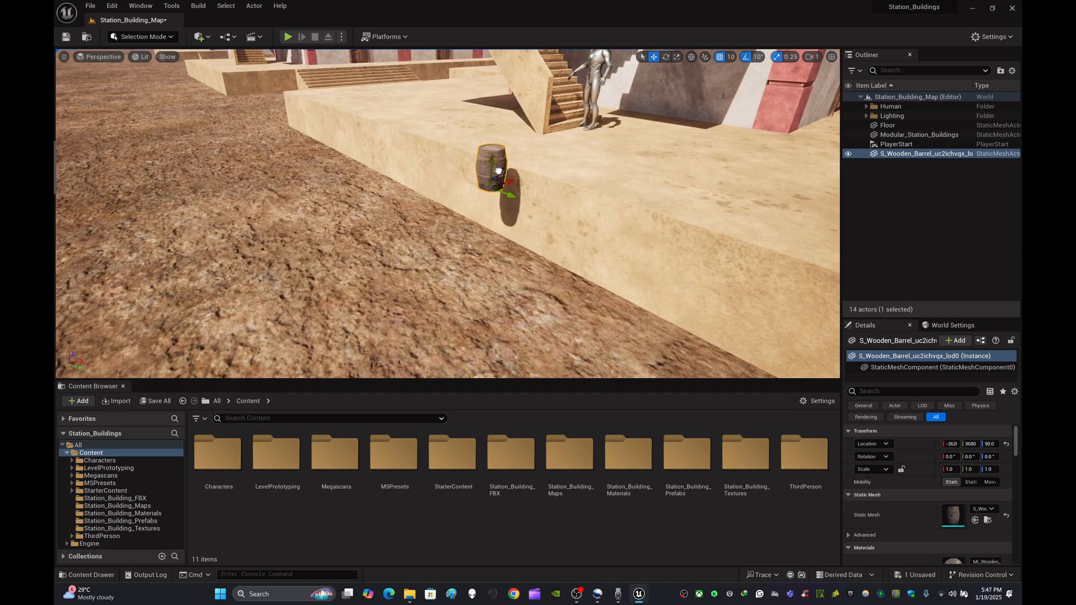
{"action": "left_click_drag", "start_coordinate": [601, 127], "coordinate": [651, 128]}
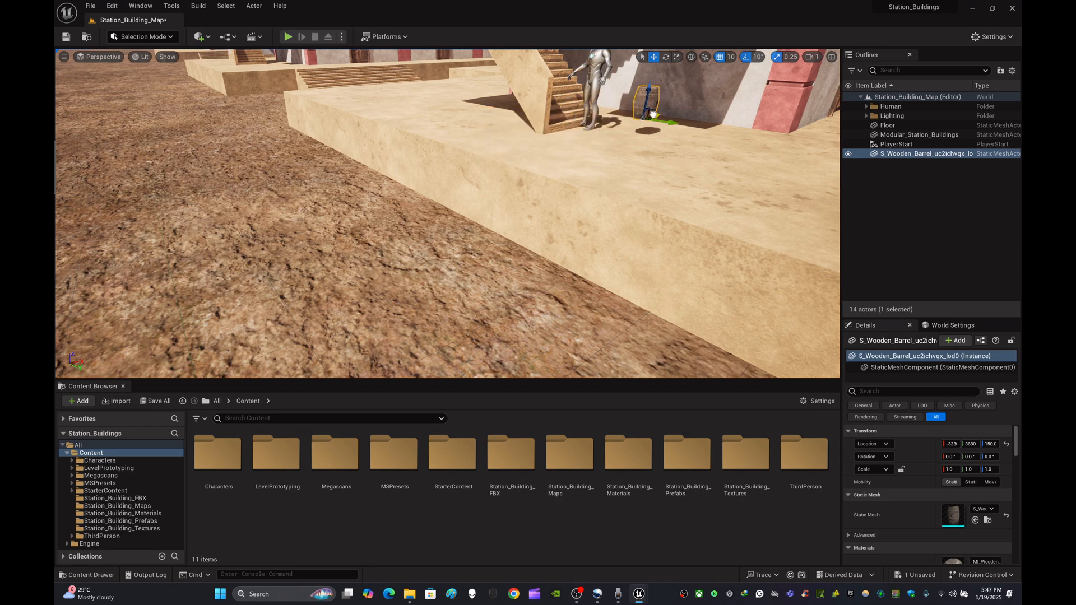
{"action": "right_click_drag", "start_coordinate": [652, 128], "coordinate": [452, 188]}
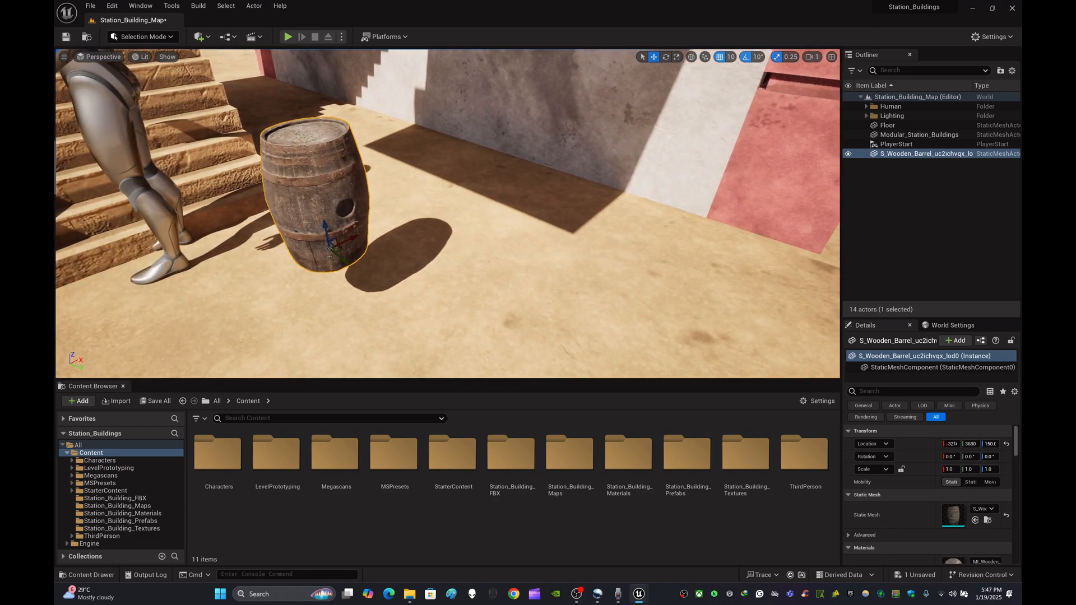
{"action": "left_click_drag", "start_coordinate": [343, 258], "coordinate": [567, 248]}
{"action": "right_click_drag", "start_coordinate": [567, 249], "coordinate": [517, 218]}
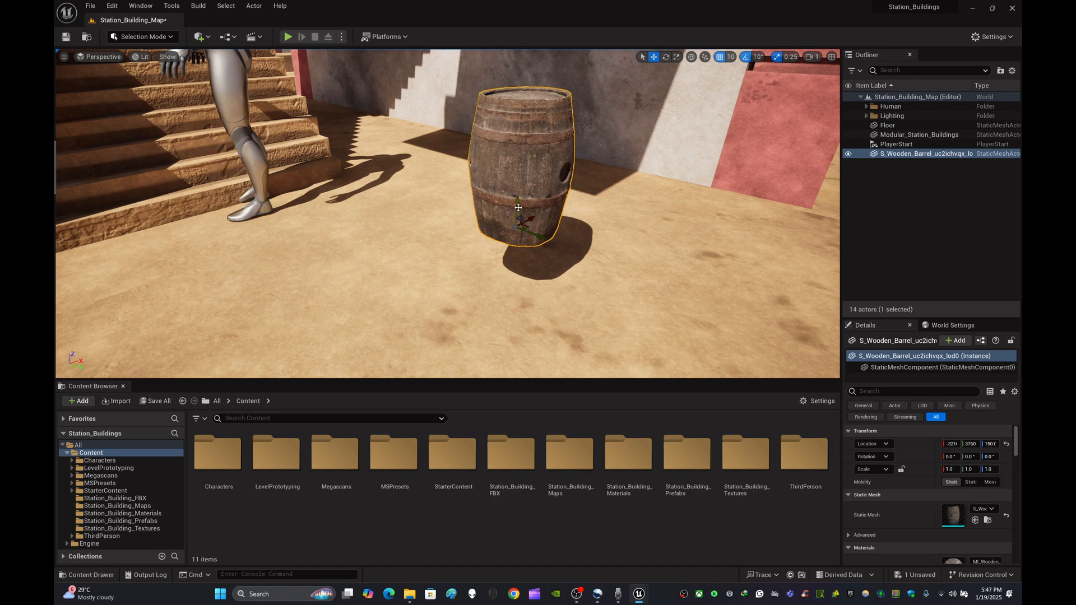
{"action": "left_click_drag", "start_coordinate": [517, 218], "coordinate": [534, 270]}
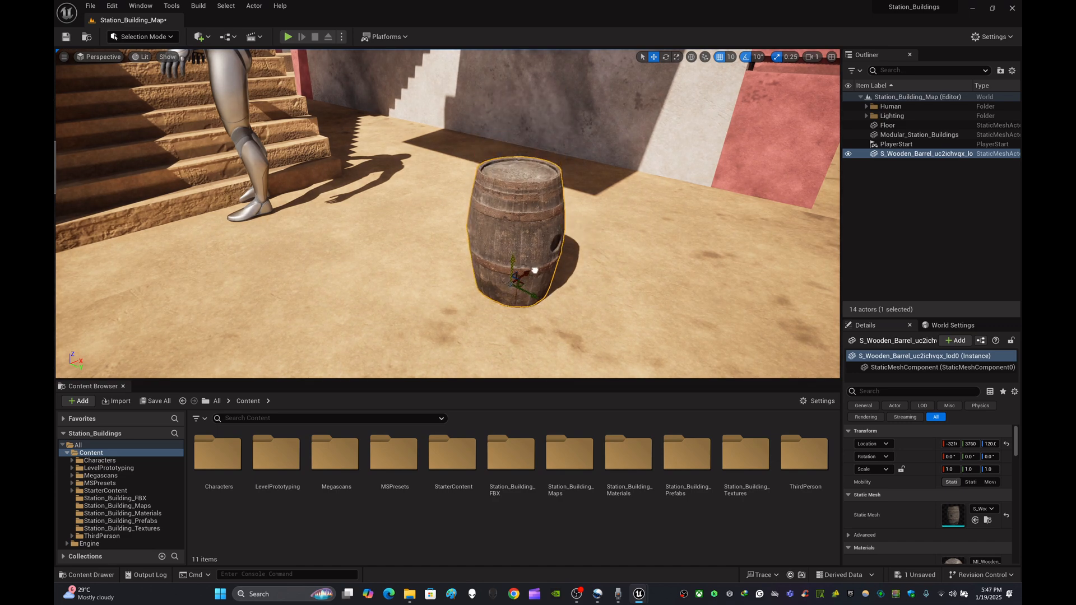
{"action": "right_click_drag", "start_coordinate": [537, 278], "coordinate": [536, 278]}
{"action": "left_click_drag", "start_coordinate": [398, 251], "coordinate": [566, 247]}
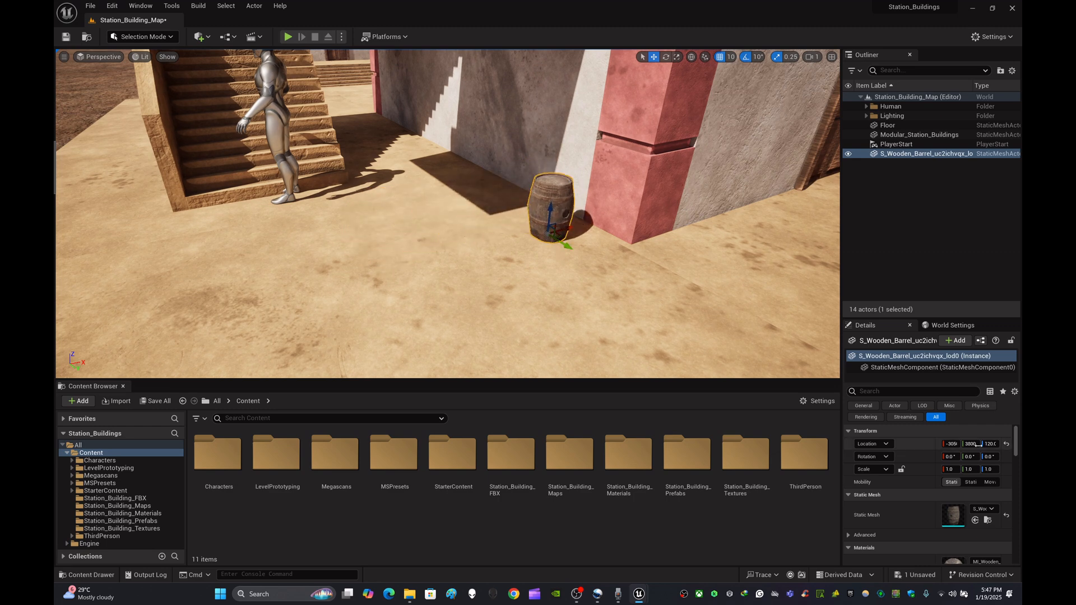
- Set the barrel's scale to 2 on X, Y and Z
{"action": "left_click", "coordinate": [952, 469]}
{"action": "type", "text": "2"}
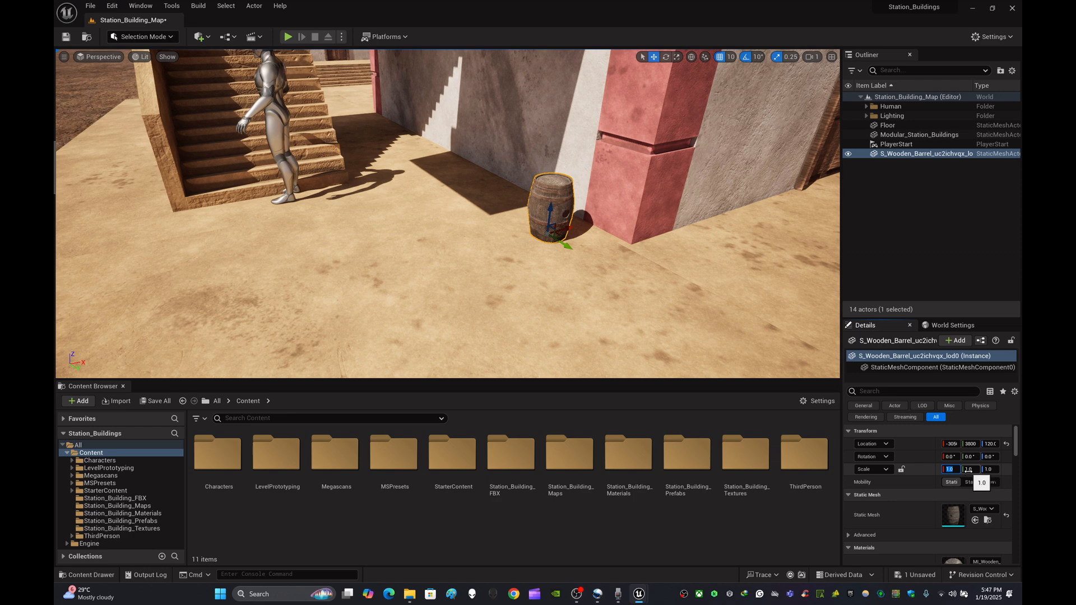
{"action": "left_click", "coordinate": [968, 470]}
{"action": "type", "text": "2"}
{"action": "left_click", "coordinate": [990, 469]}
{"action": "type", "text": "2"}
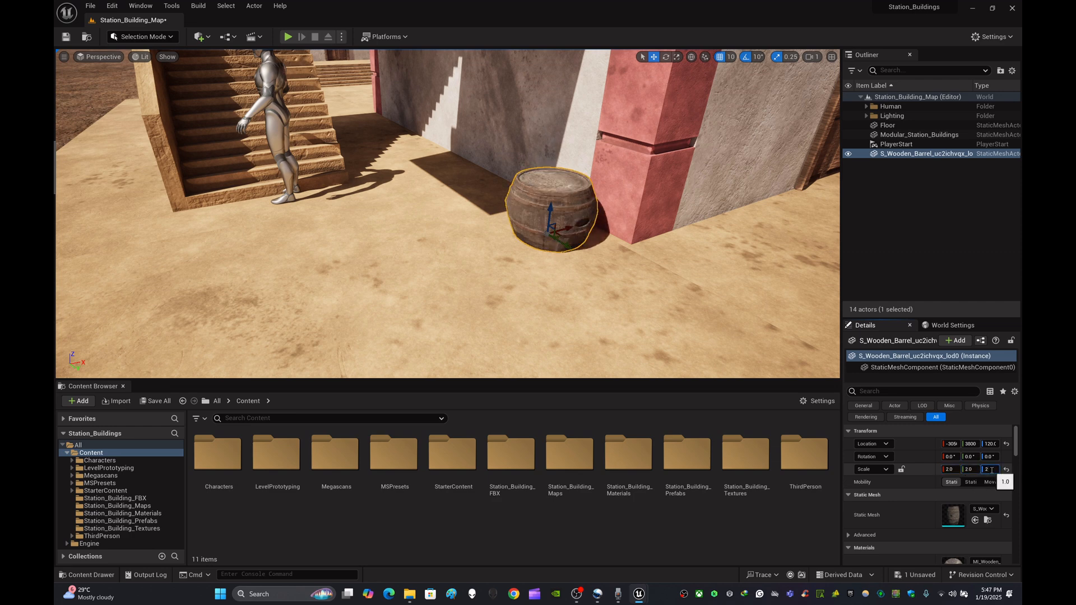
{"action": "key", "text": "Return"}
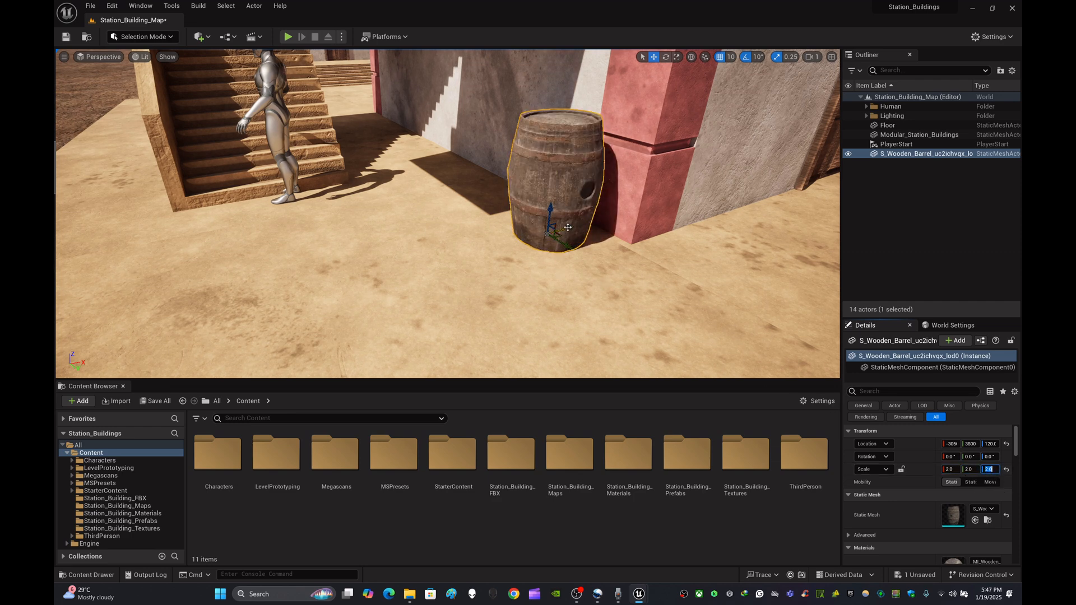
- Reposition the scaled barrel against the wall beside the pink pillar
{"action": "left_click_drag", "start_coordinate": [566, 230], "coordinate": [555, 231]}
{"action": "mouse_move", "coordinate": [554, 231]}
{"action": "right_mouse_down"}
{"action": "mouse_move", "coordinate": [593, 235]}
{"action": "mouse_move", "coordinate": [555, 231]}
{"action": "right_mouse_up"}
{"action": "key", "text": "w"}
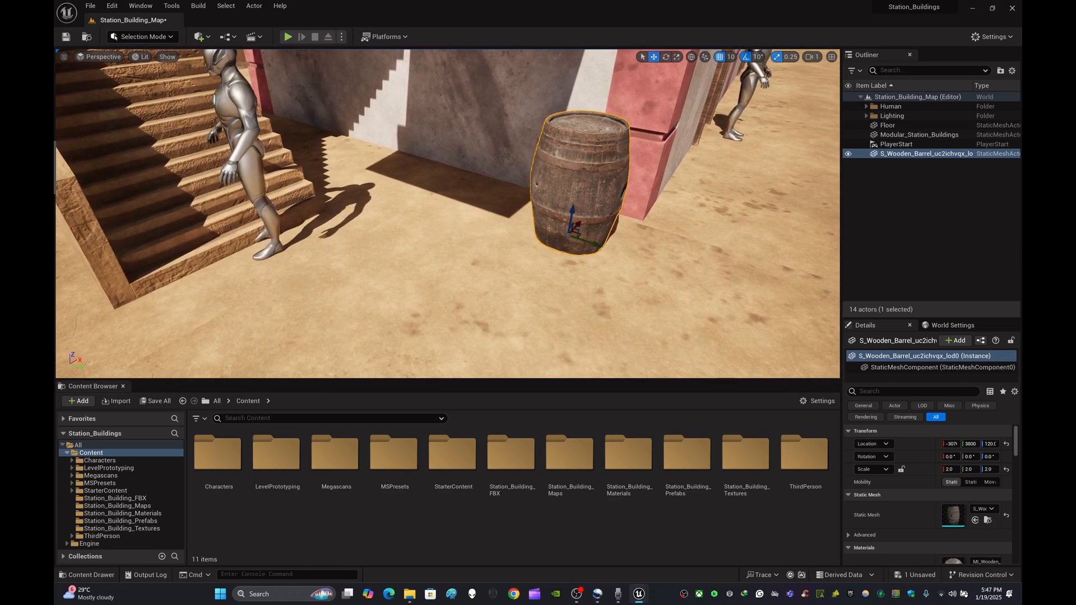
{"action": "left_click_drag", "start_coordinate": [587, 242], "coordinate": [538, 227]}
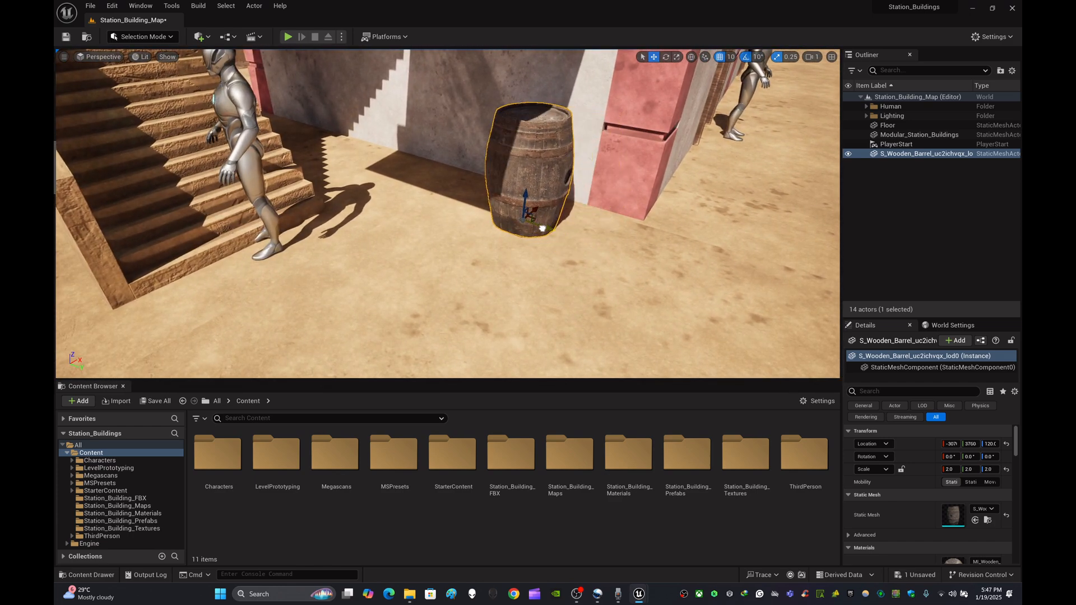
{"action": "right_click_drag", "start_coordinate": [538, 227], "coordinate": [585, 246]}
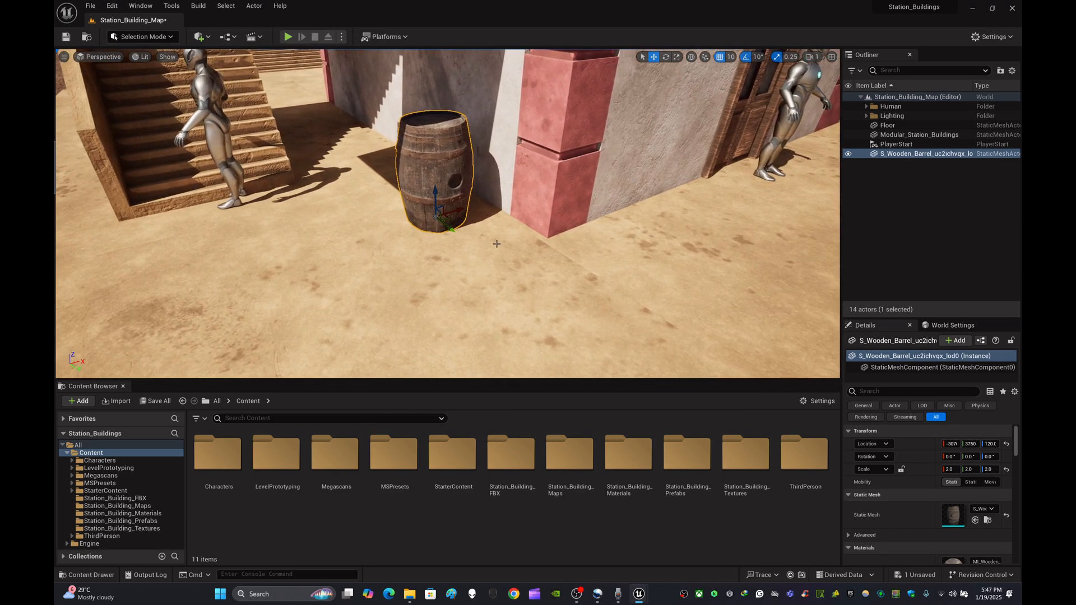
- Duplicate the barrel and place the copy beside the original
{"action": "key", "text": "ctrl+d"}
{"action": "left_click_drag", "start_coordinate": [469, 211], "coordinate": [508, 240]}
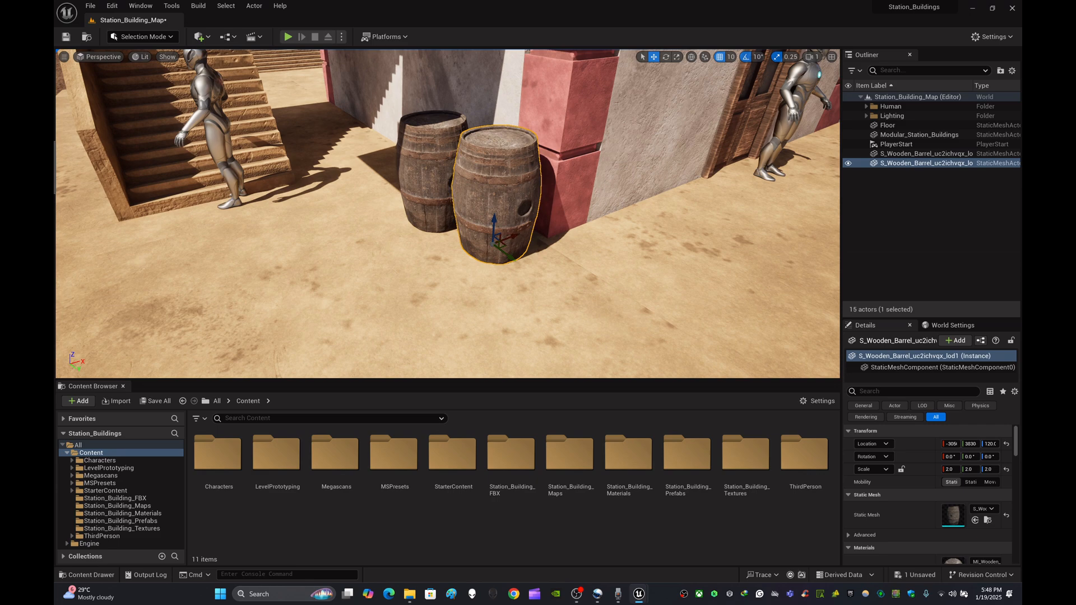
{"action": "key", "text": "a"}
{"action": "right_click_drag", "start_coordinate": [509, 239], "coordinate": [638, 242]}
{"action": "key", "text": "w"}
{"action": "key", "text": "s"}
- Select the first barrel, move it slightly and rotate it 40 degrees around Z
{"action": "left_click", "coordinate": [502, 205]}
{"action": "key", "text": "d"}
{"action": "right_click_drag", "start_coordinate": [502, 205], "coordinate": [448, 221]}
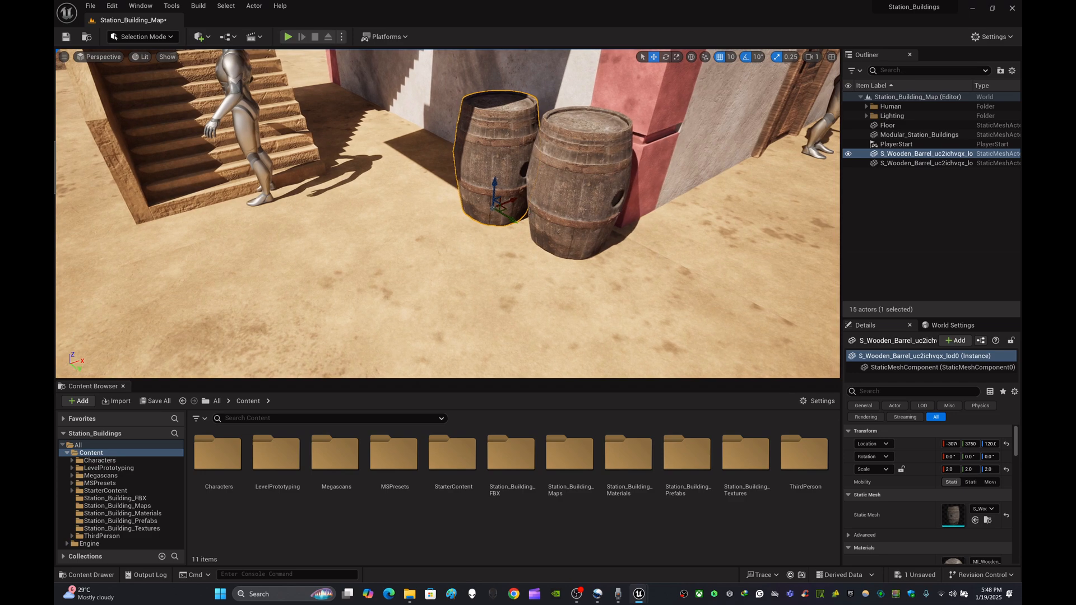
{"action": "left_click_drag", "start_coordinate": [505, 199], "coordinate": [462, 231]}
{"action": "key", "text": "e"}
{"action": "scroll", "coordinate": [462, 231], "scroll_direction": "up", "scroll_amount": 5}
{"action": "scroll", "coordinate": [465, 224], "scroll_direction": "down", "scroll_amount": 6}
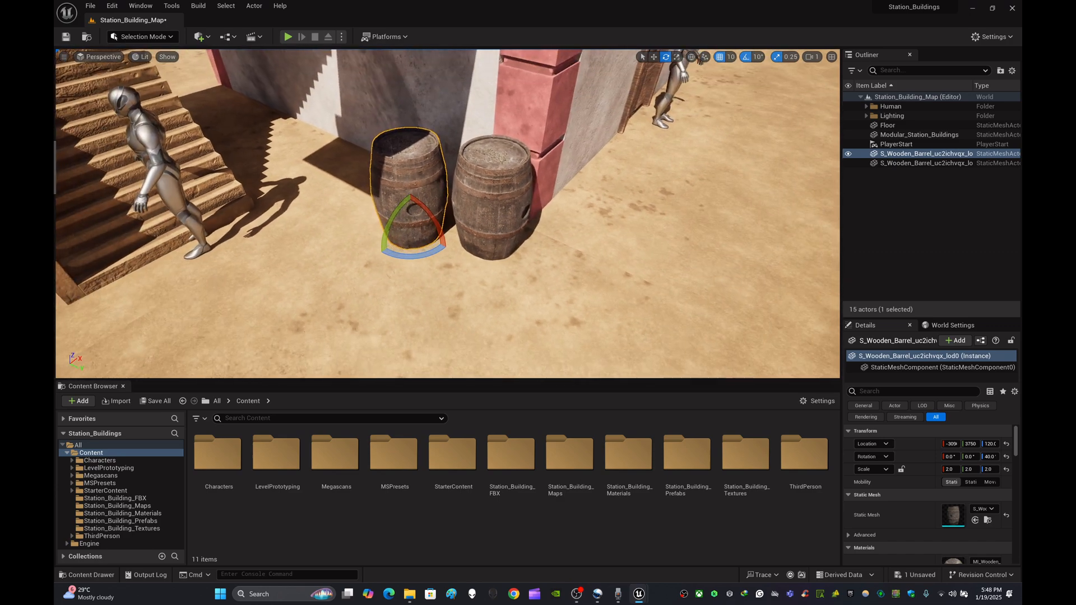
- Drag out a third copy of the barrel and place it next to the other two along the wall
{"action": "key", "text": "w"}
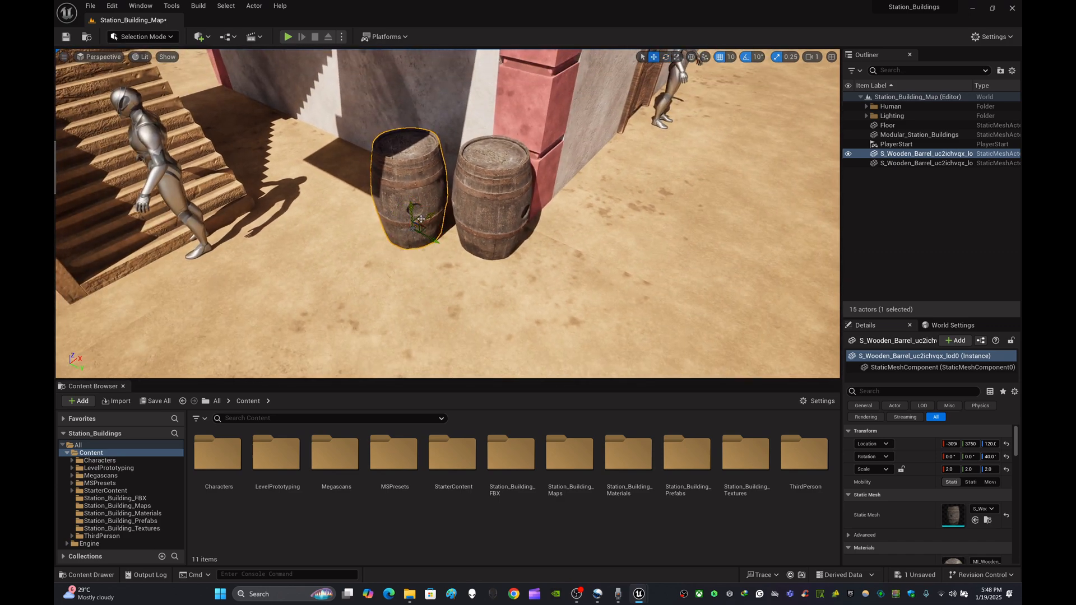
{"action": "left_click_drag", "start_coordinate": [421, 218], "coordinate": [350, 200], "text": "alt"}
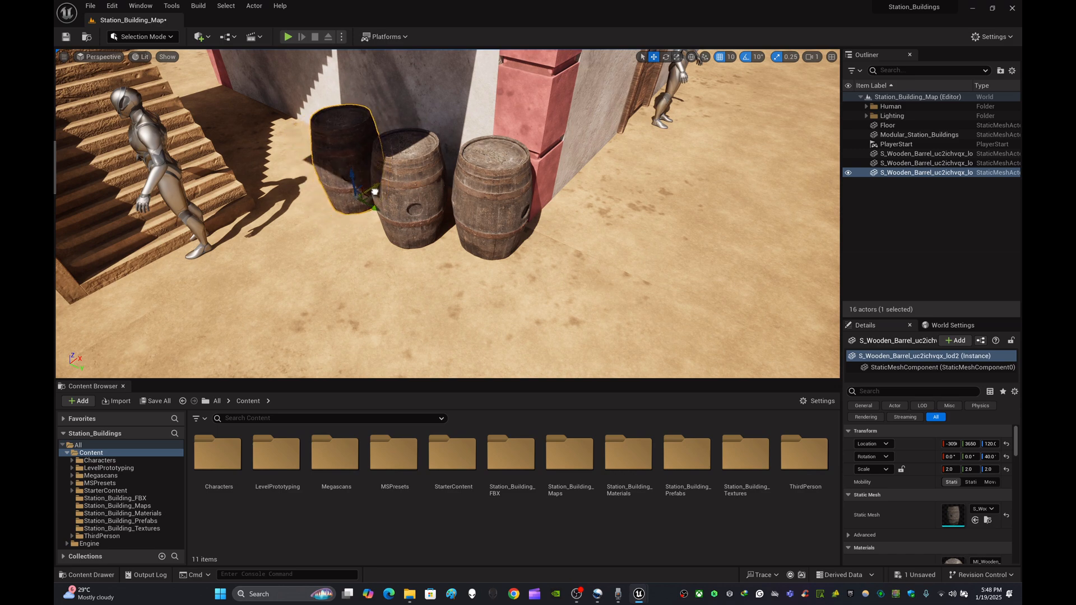
{"action": "key", "text": "s"}
{"action": "mouse_move", "coordinate": [458, 205]}
{"action": "right_mouse_down"}
{"action": "mouse_move", "coordinate": [446, 200]}
{"action": "mouse_move", "coordinate": [476, 207]}
{"action": "right_mouse_up"}
{"action": "key", "text": "w"}
{"action": "mouse_move", "coordinate": [443, 241]}
{"action": "right_mouse_down"}
{"action": "mouse_move", "coordinate": [468, 247]}
{"action": "mouse_move", "coordinate": [443, 242]}
{"action": "right_mouse_up"}
{"action": "key", "text": "w"}
{"action": "left_click_drag", "start_coordinate": [443, 225], "coordinate": [450, 230]}
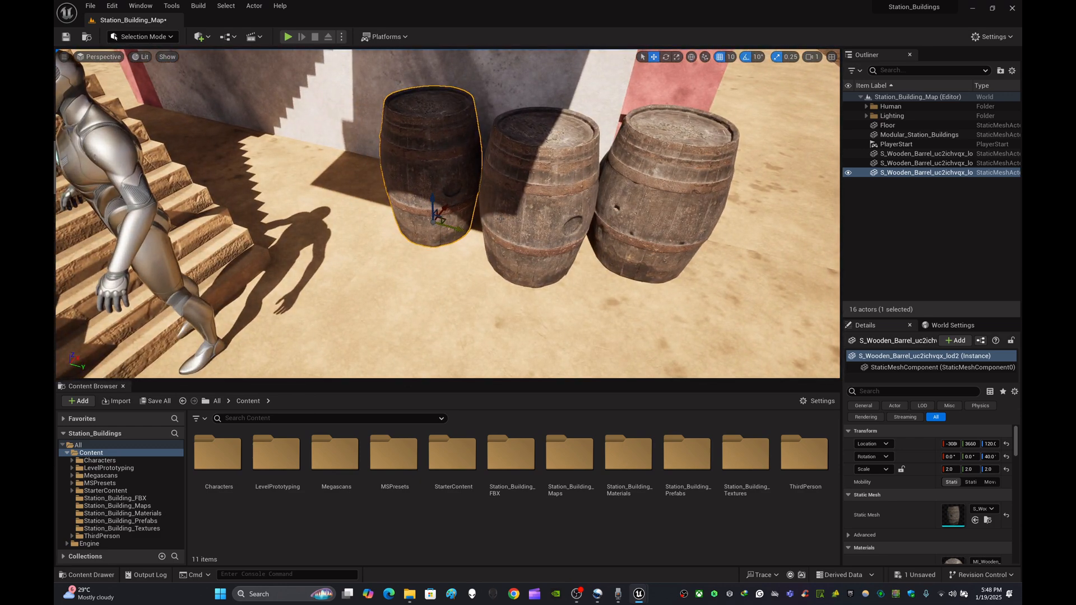
- Deselect the barrel and view the barrel group from a distance and up close
{"action": "key", "text": "d"}
{"action": "right_click_drag", "start_coordinate": [500, 219], "coordinate": [472, 187]}
{"action": "key", "text": "s"}
{"action": "key", "text": "s"}
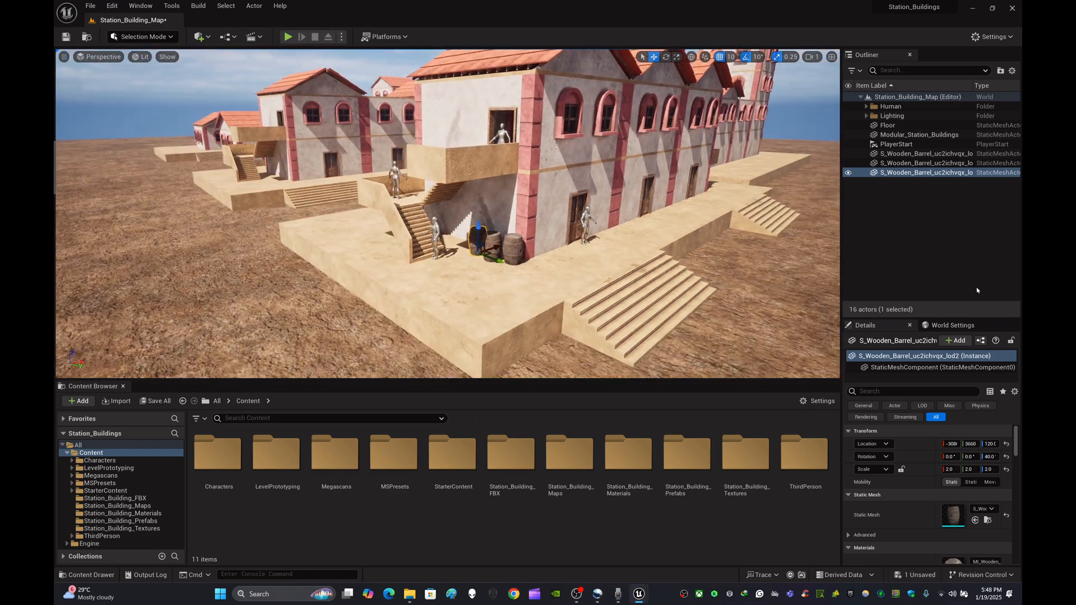
{"action": "left_click", "coordinate": [956, 262]}
{"action": "key", "text": "w"}
{"action": "right_click_drag", "start_coordinate": [560, 218], "coordinate": [532, 244]}
{"action": "key", "text": "a"}
{"action": "key", "text": "d"}
{"action": "key", "text": "w"}
{"action": "key", "text": "s"}
{"action": "left_click", "coordinate": [460, 539]}
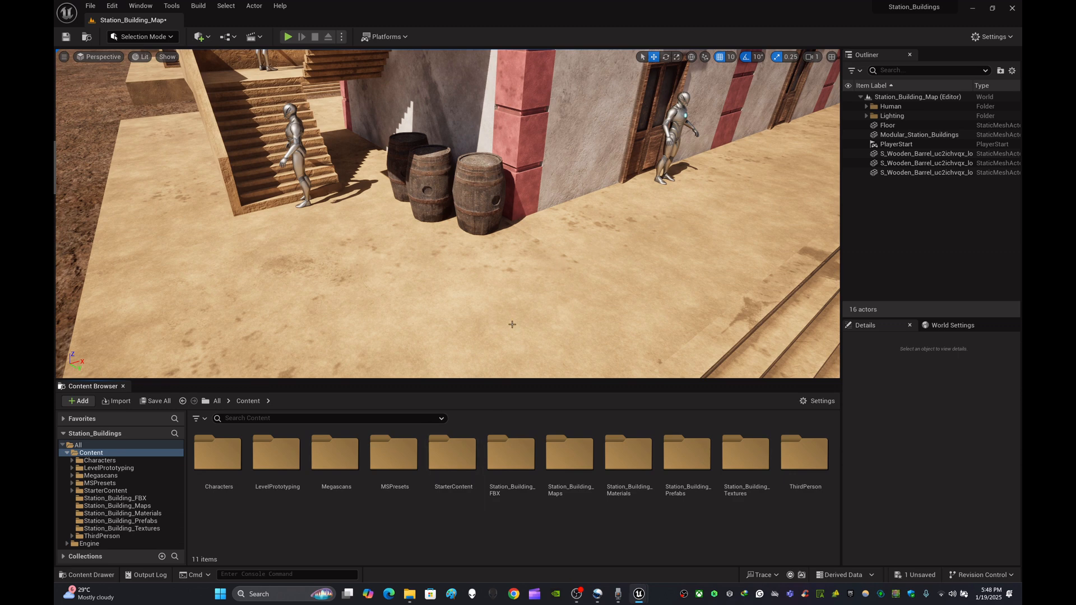
- Open the Megascans > 3D_Assets > Wooden_Barrel folder in the Content Browser and select the static mesh
{"action": "double_click", "coordinate": [346, 460]}
{"action": "double_click", "coordinate": [221, 456]}
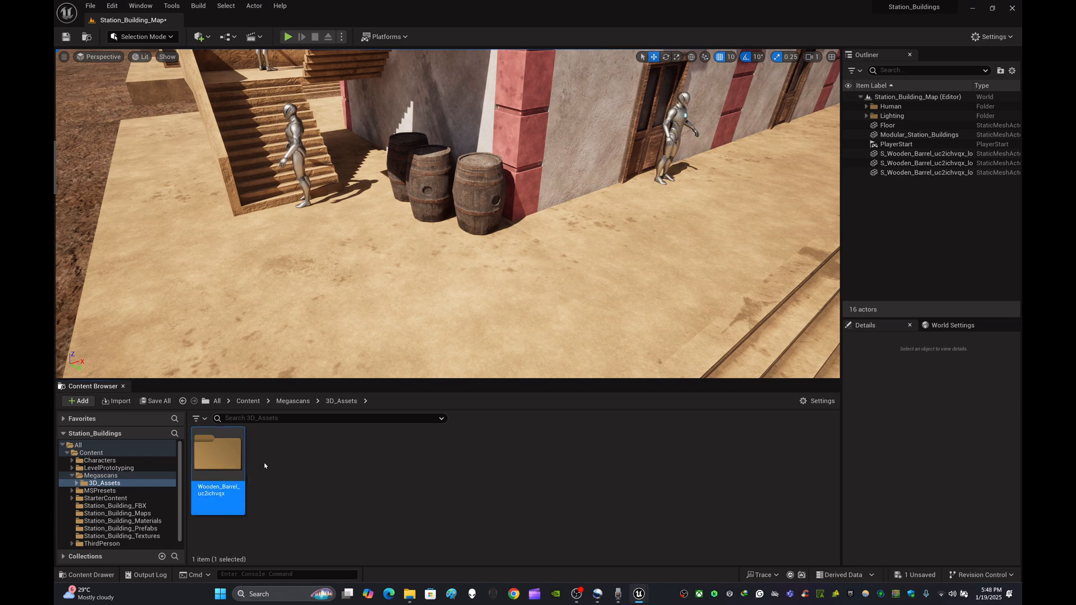
{"action": "double_click", "coordinate": [227, 455]}
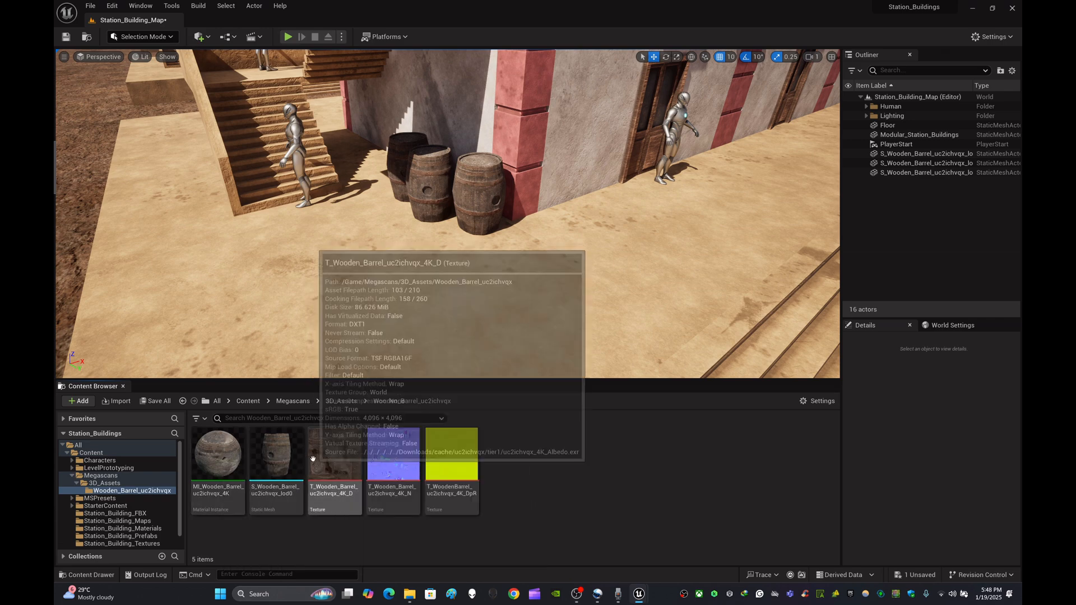
{"action": "left_click", "coordinate": [276, 462]}
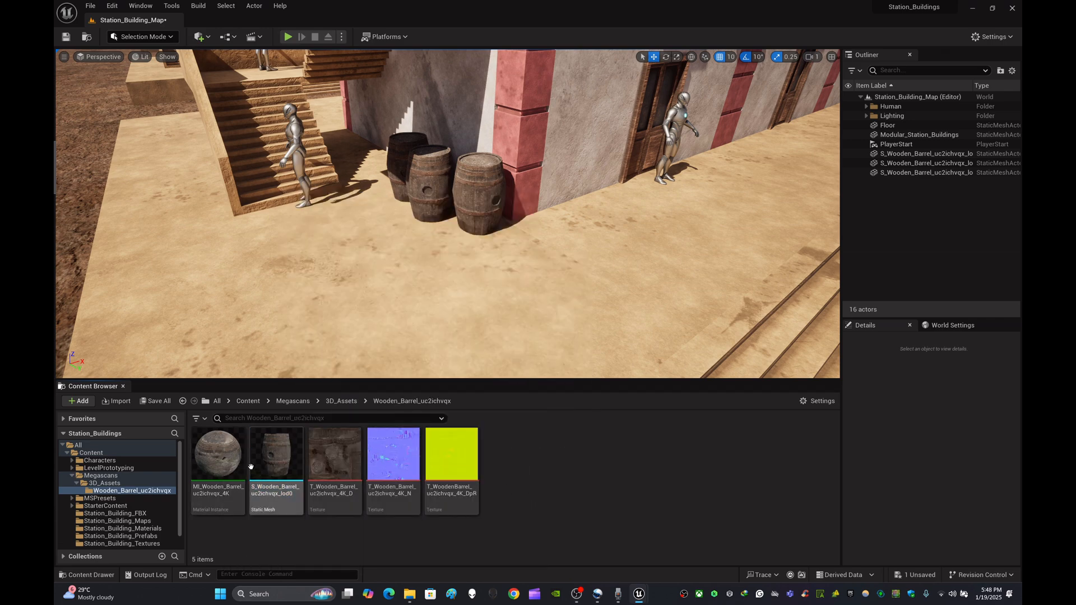
- Open the barrel's material instance to preview it, close it, and return to the Content folder
{"action": "double_click", "coordinate": [223, 458]}
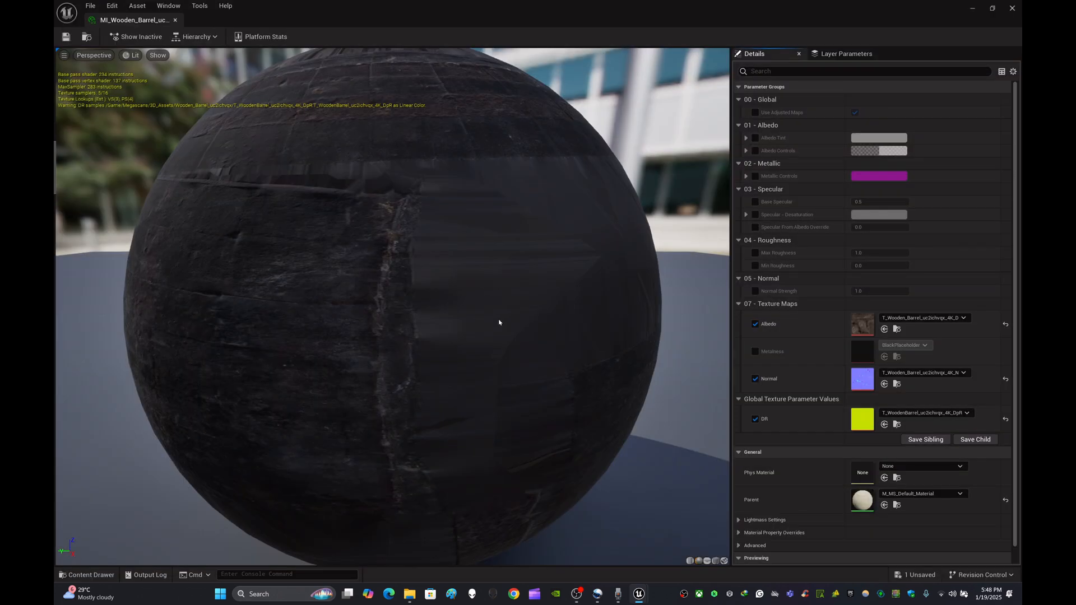
{"action": "scroll", "coordinate": [417, 317], "scroll_direction": "down", "scroll_amount": 6}
{"action": "scroll", "coordinate": [417, 317], "scroll_direction": "up", "scroll_amount": 3}
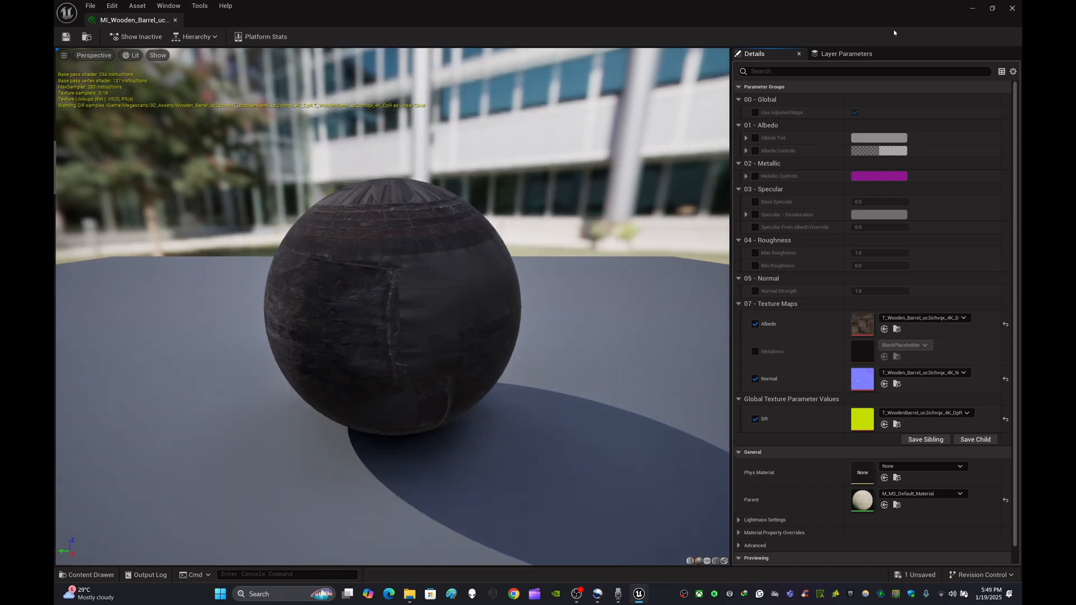
{"action": "left_click", "coordinate": [1012, 8]}
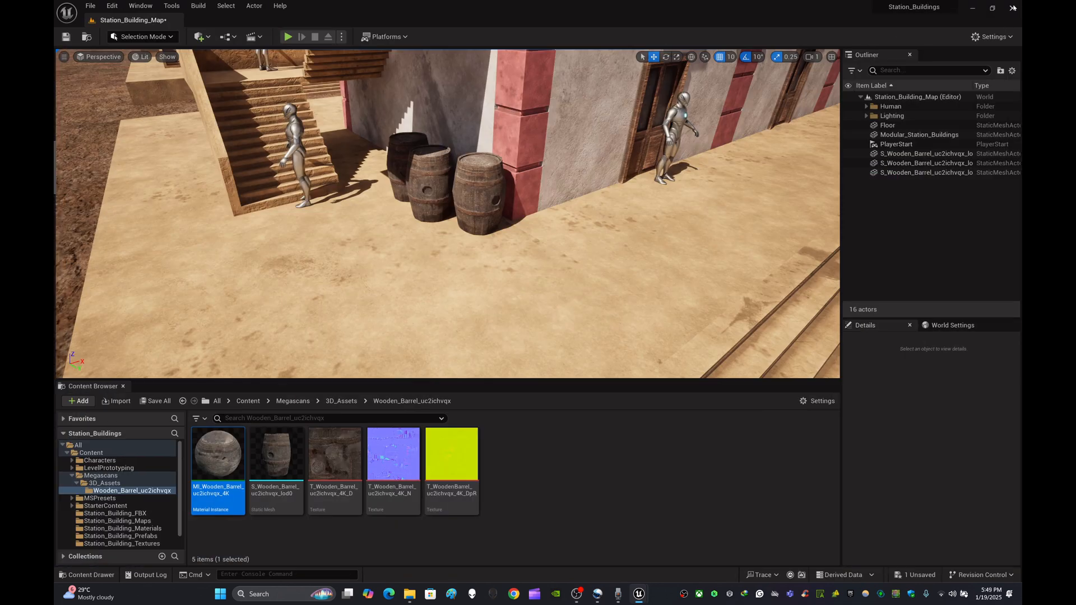
{"action": "left_click", "coordinate": [573, 475]}
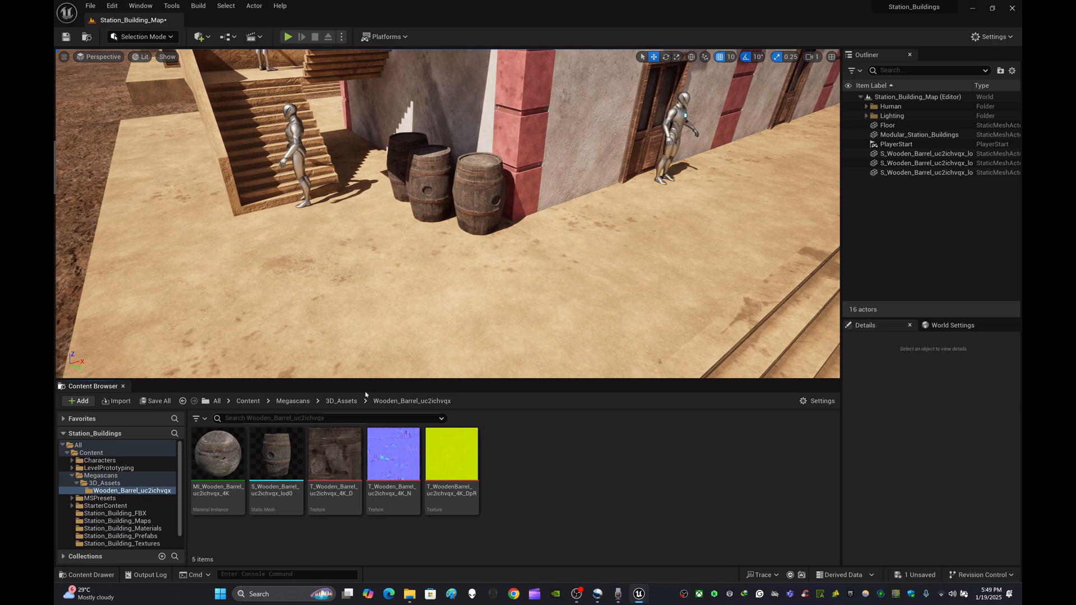
{"action": "right_click_drag", "start_coordinate": [500, 242], "coordinate": [499, 229]}
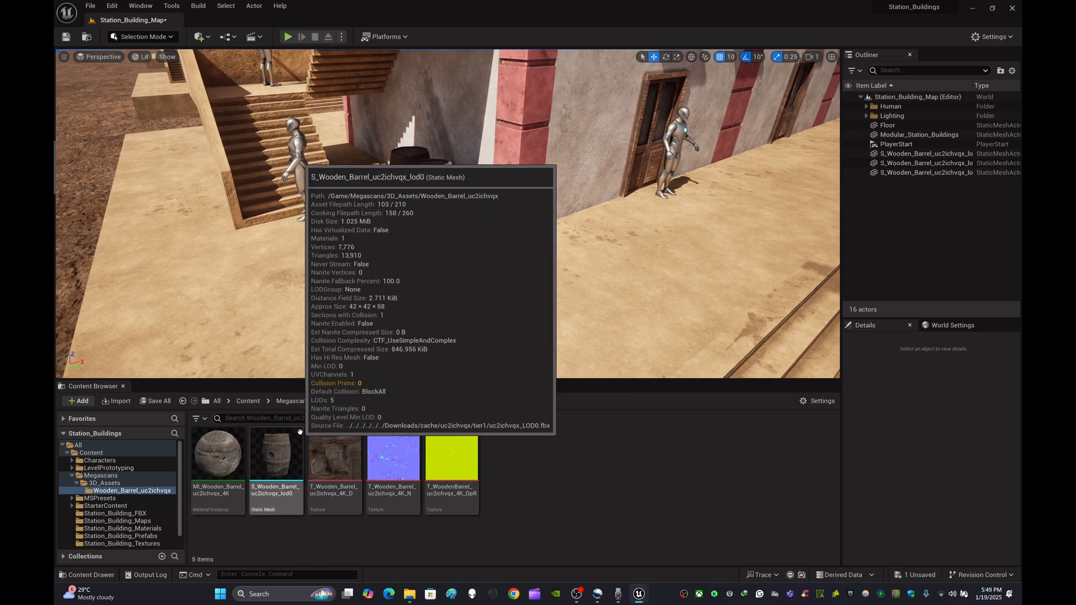
{"action": "left_click", "coordinate": [248, 401]}
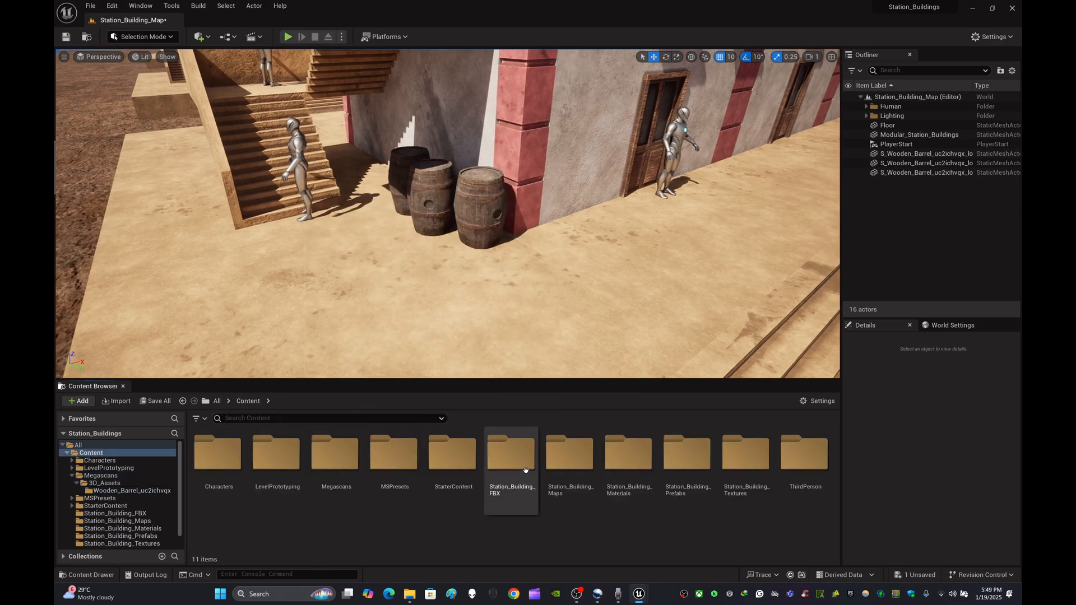
- View the barrels in the scene from a wider angle
{"action": "right_click_drag", "start_coordinate": [592, 305], "coordinate": [558, 320]}
{"action": "key", "text": "s"}
{"action": "key", "text": "s"}
{"action": "key", "text": "w"}
{"action": "key", "text": "d"}
{"action": "key", "text": "w"}
{"action": "key", "text": "a"}
{"action": "key", "text": "s"}
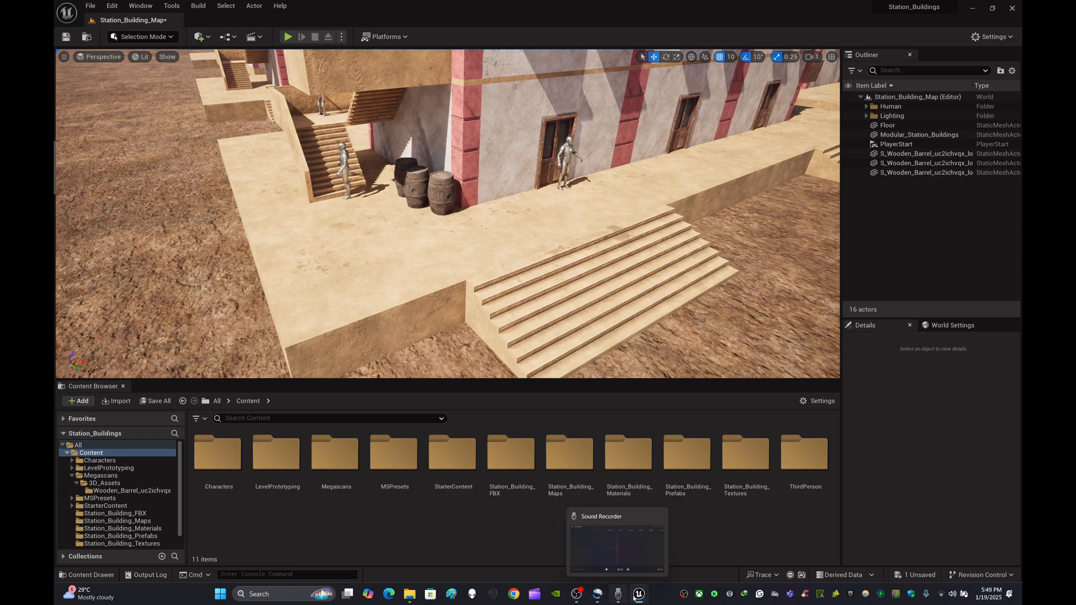
{"action": "mouse_move", "coordinate": [575, 598]}
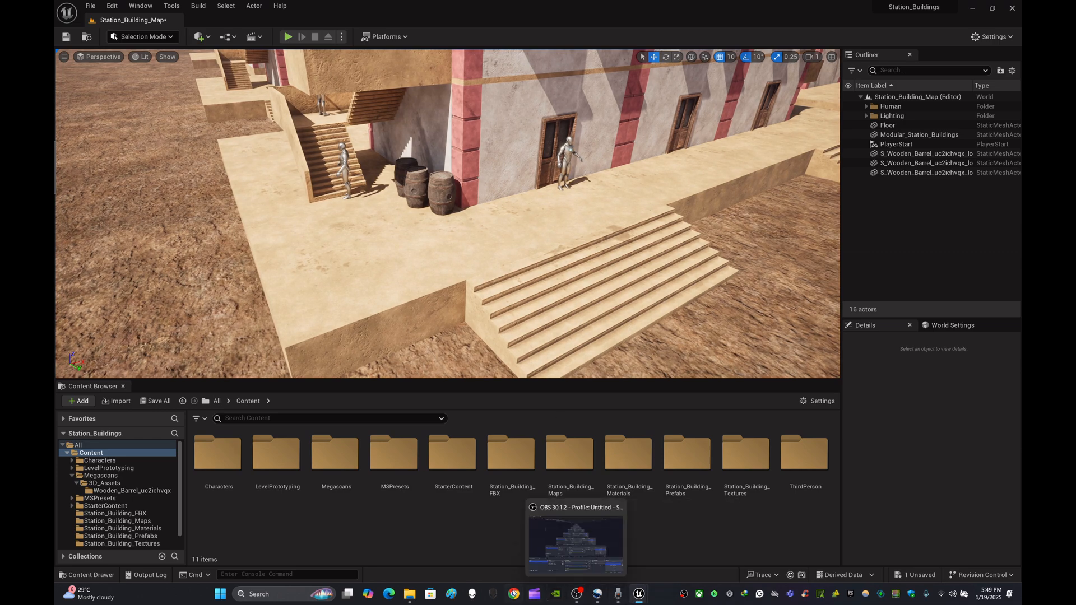
- Switch to Bridge, browse the barrel search results, and download the Rusty Metal Barrel at High Quality
{"action": "mouse_move", "coordinate": [644, 593]}
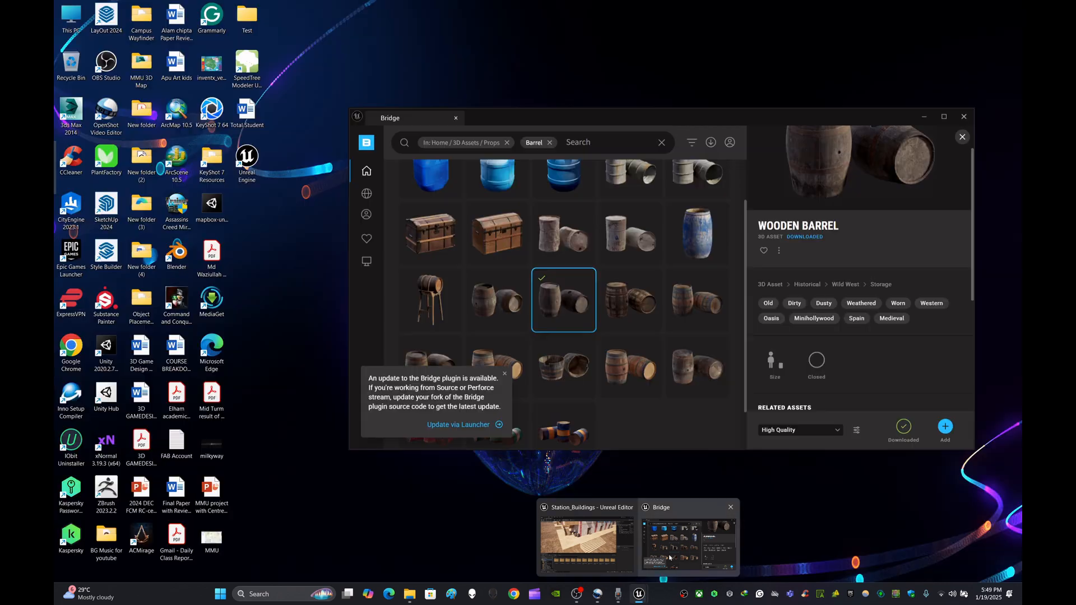
{"action": "left_click", "coordinate": [688, 541]}
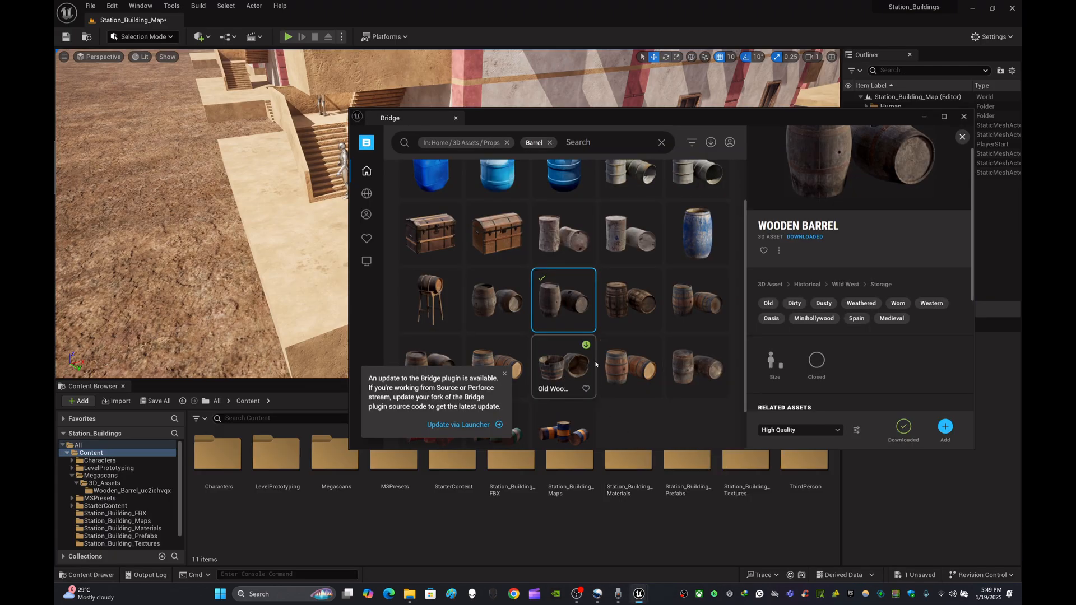
{"action": "scroll", "coordinate": [594, 344], "scroll_direction": "down", "scroll_amount": 1}
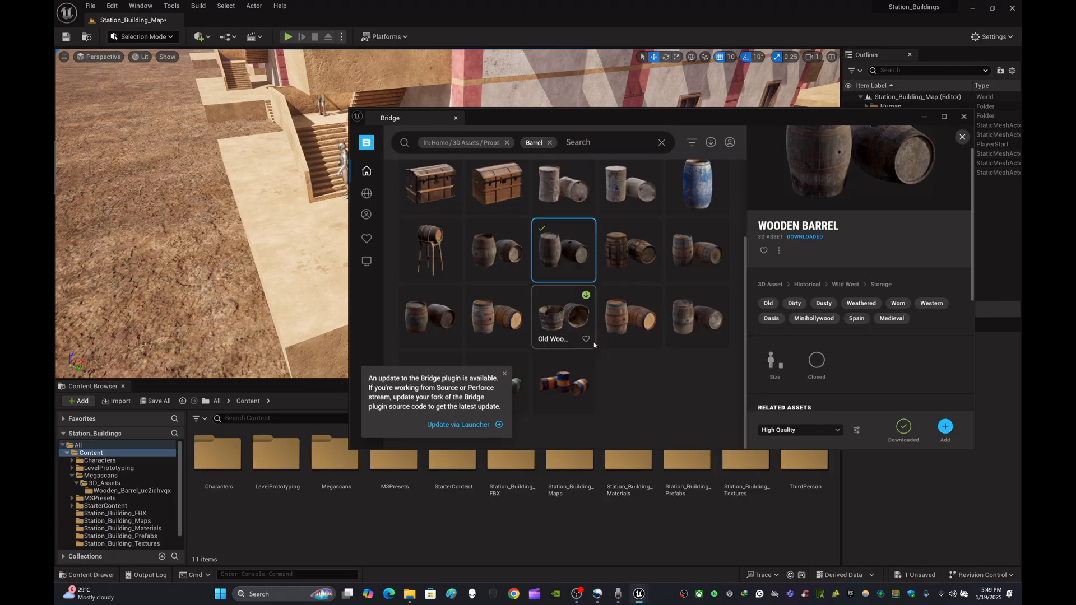
{"action": "scroll", "coordinate": [593, 345], "scroll_direction": "up", "scroll_amount": 2}
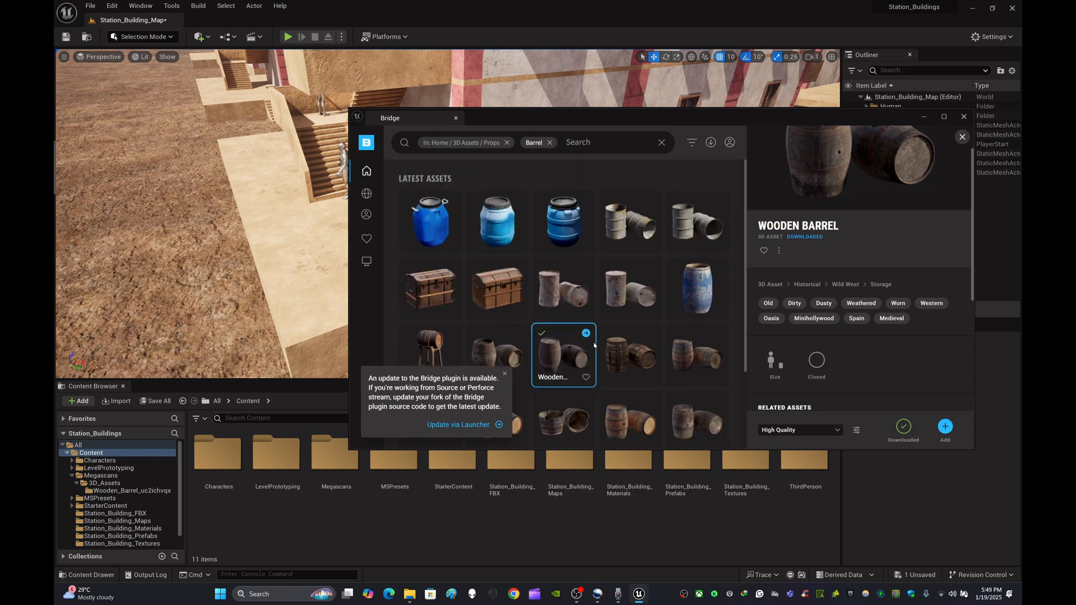
{"action": "scroll", "coordinate": [592, 344], "scroll_direction": "down", "scroll_amount": 2}
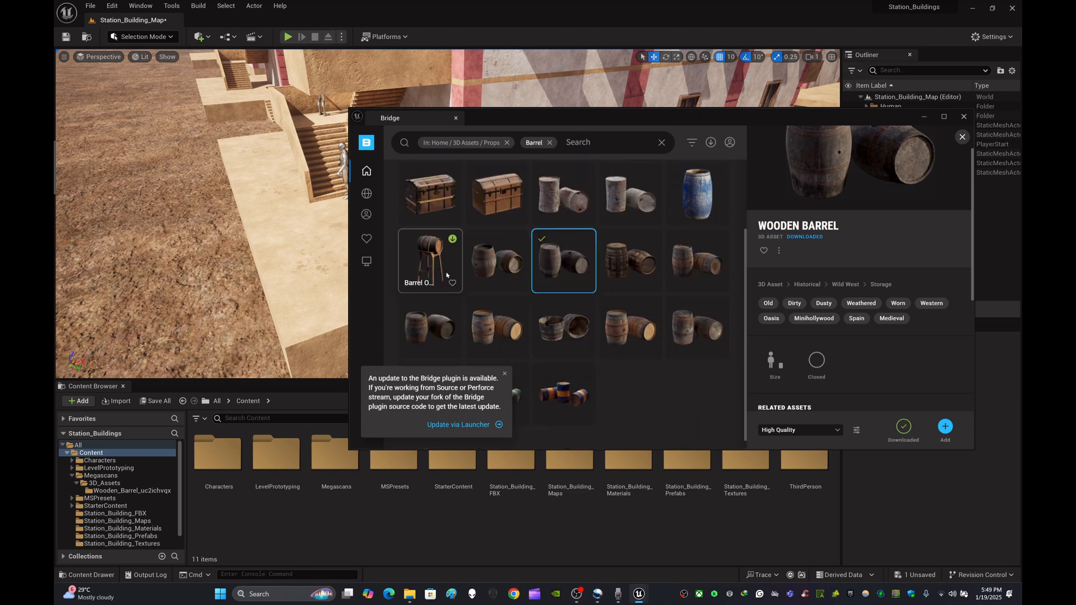
{"action": "scroll", "coordinate": [539, 280], "scroll_direction": "up", "scroll_amount": 2}
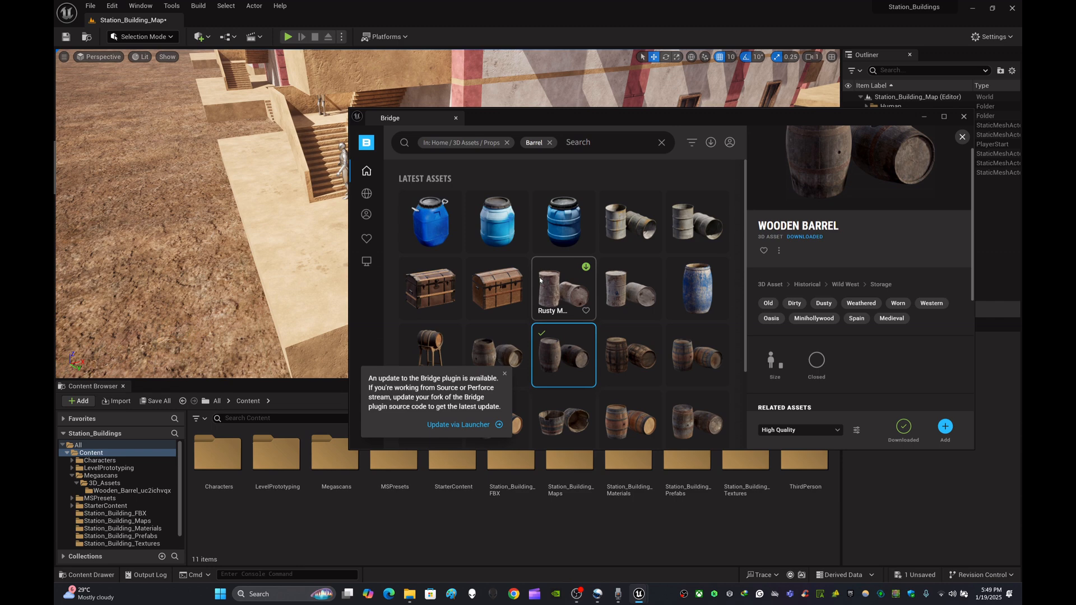
{"action": "scroll", "coordinate": [539, 277], "scroll_direction": "down", "scroll_amount": 2}
{"action": "scroll", "coordinate": [631, 208], "scroll_direction": "up", "scroll_amount": 2}
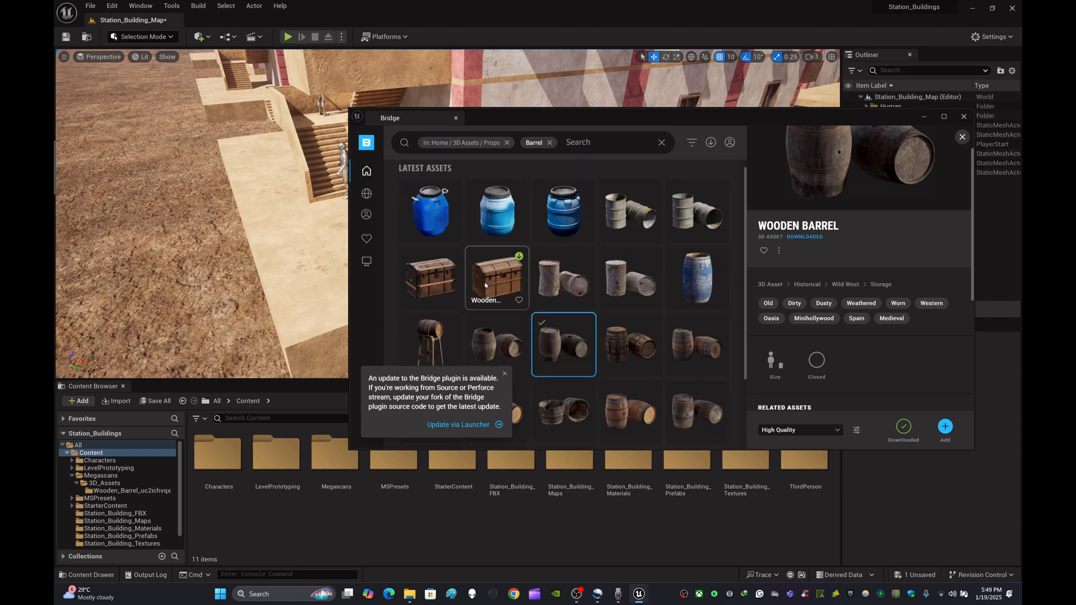
{"action": "left_click", "coordinate": [633, 207]}
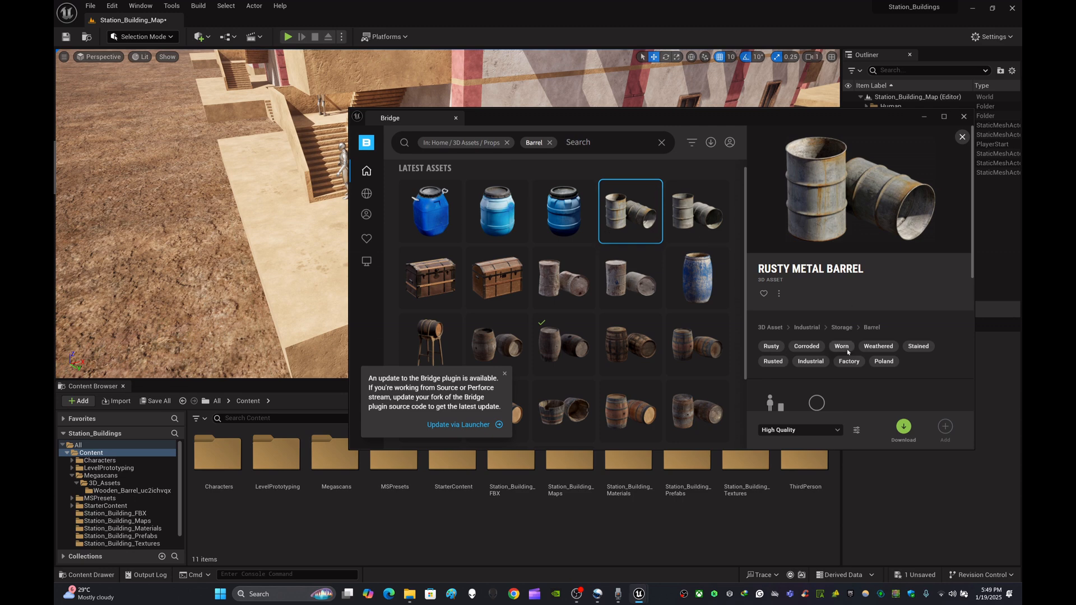
{"action": "left_click", "coordinate": [903, 427]}
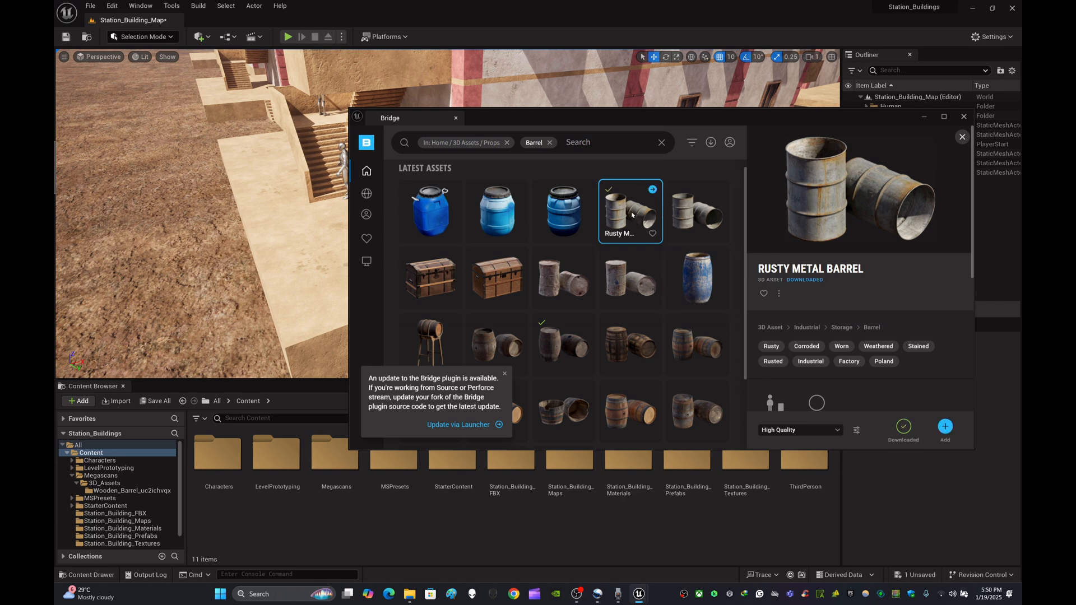
- Drag the Rusty Metal Barrel into the scene on the terrace and close Bridge
{"action": "left_click_drag", "start_coordinate": [636, 215], "coordinate": [291, 279]}
{"action": "left_click", "coordinate": [312, 280]}
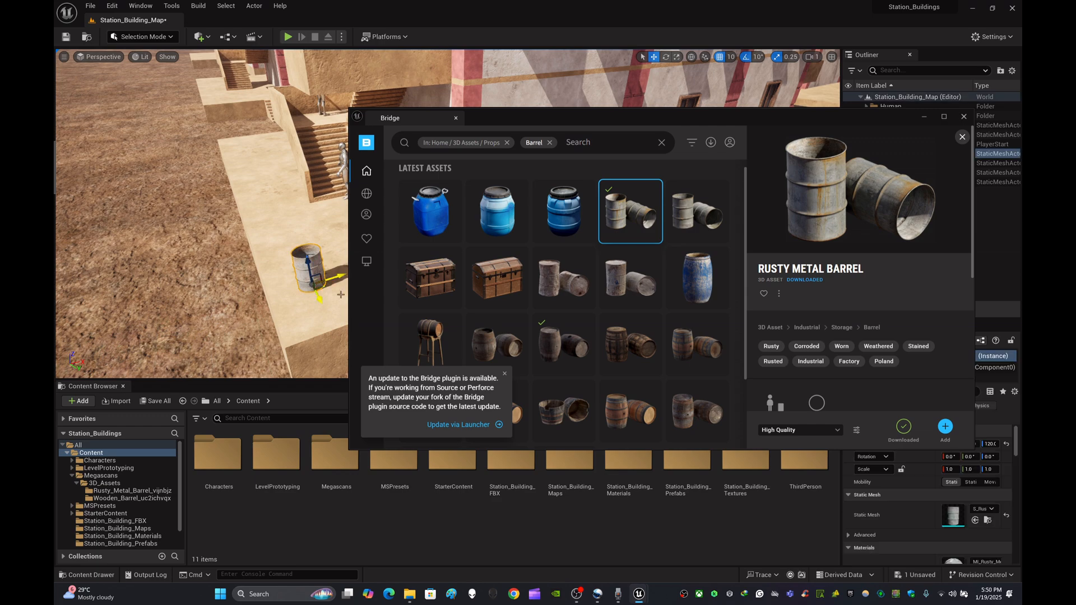
{"action": "left_click", "coordinate": [924, 117]}
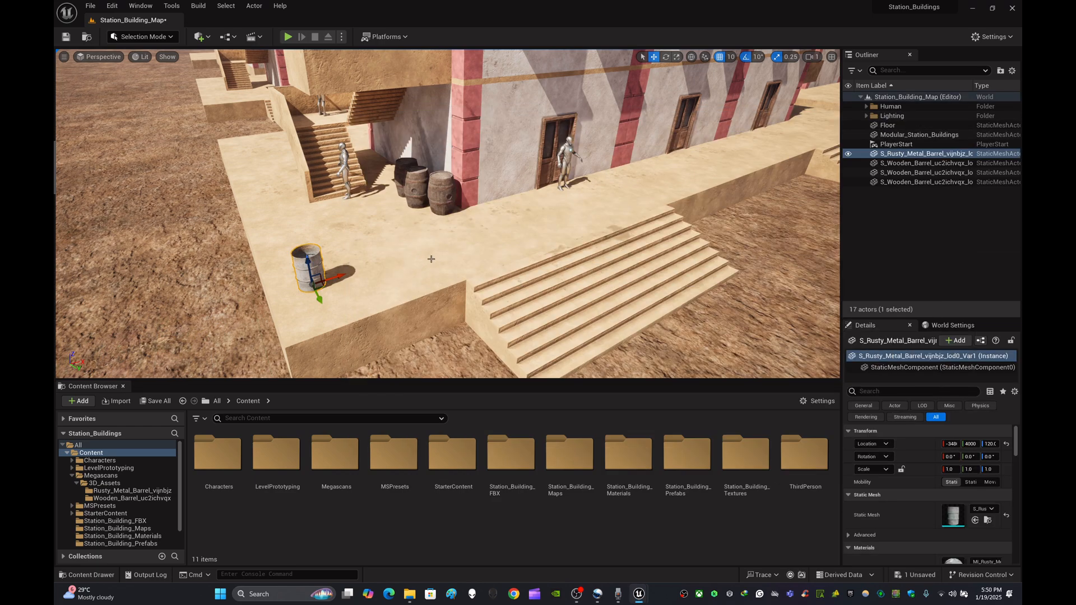
- Set the metal barrel's scale to 2 on all three axes
{"action": "mouse_move", "coordinate": [431, 258]}
{"action": "right_mouse_down"}
{"action": "mouse_move", "coordinate": [404, 248]}
{"action": "mouse_move", "coordinate": [417, 258]}
{"action": "right_mouse_up"}
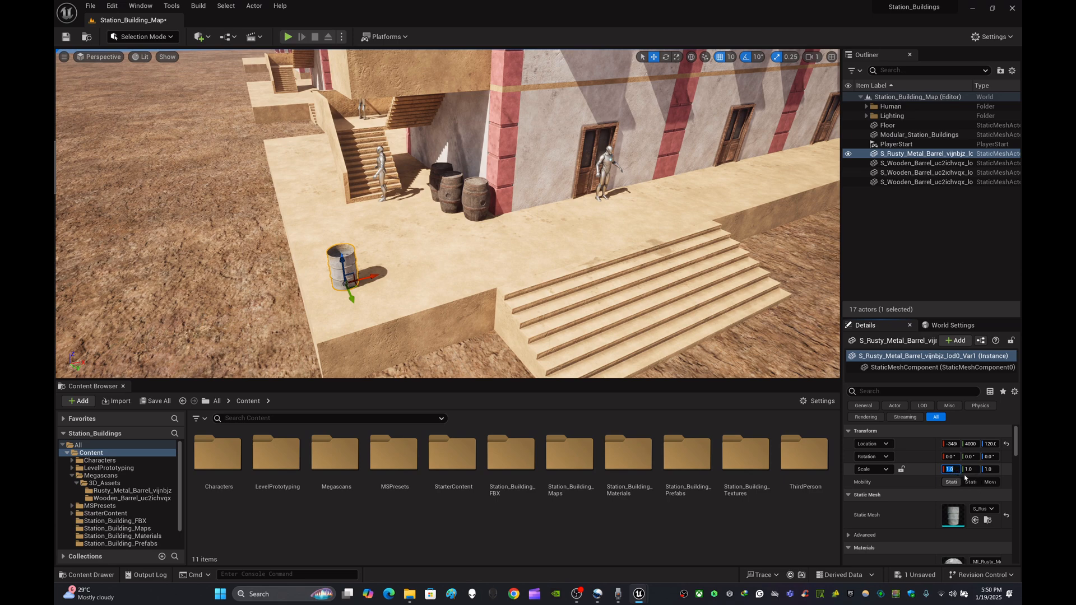
{"action": "type", "text": "2"}
{"action": "key", "text": "Tab"}
{"action": "type", "text": "2"}
{"action": "key", "text": "Tab"}
{"action": "type", "text": "2"}
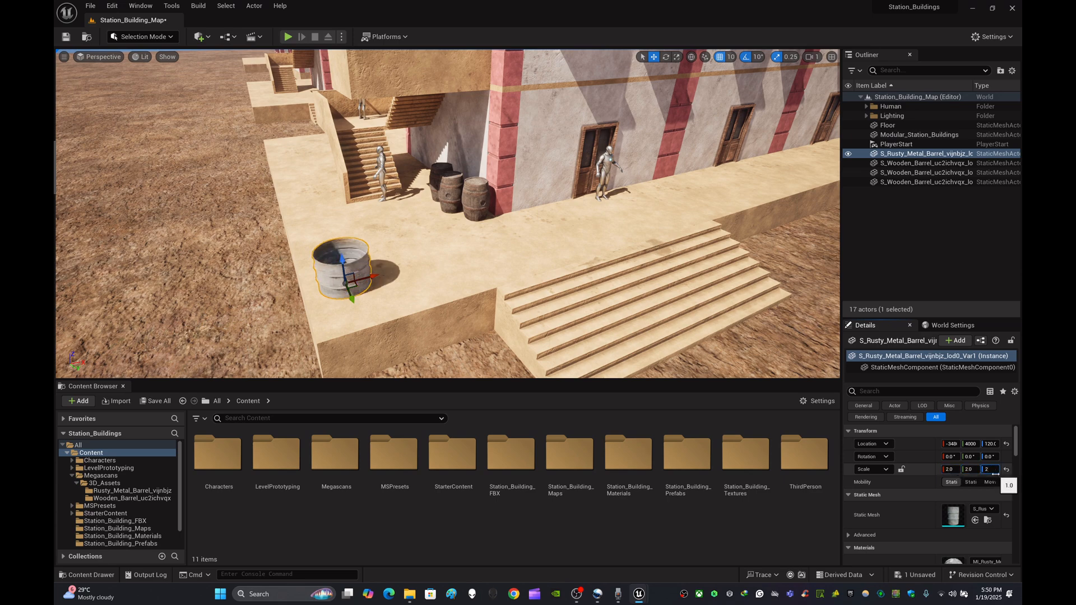
{"action": "key", "text": "Return"}
- Move the metal barrel across the terrace next to the building wall
{"action": "mouse_move", "coordinate": [504, 271]}
{"action": "right_mouse_down"}
{"action": "mouse_move", "coordinate": [504, 286]}
{"action": "mouse_move", "coordinate": [504, 246]}
{"action": "mouse_move", "coordinate": [504, 271]}
{"action": "right_mouse_up"}
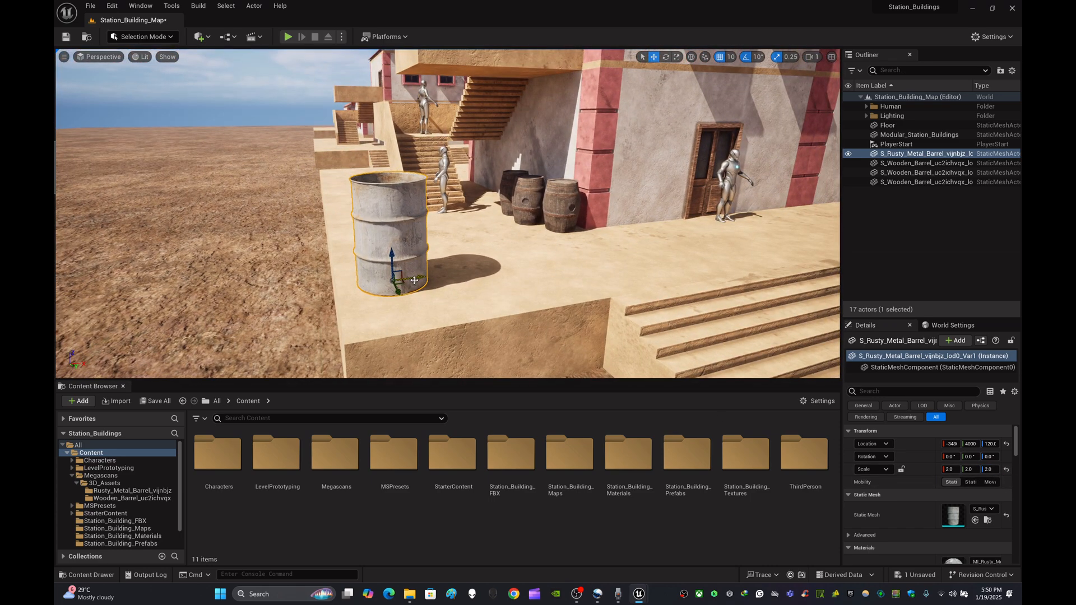
{"action": "left_click_drag", "start_coordinate": [414, 280], "coordinate": [717, 218]}
{"action": "right_click_drag", "start_coordinate": [615, 240], "coordinate": [681, 272]}
- Set the metal barrel's scale back to 1 on all three axes
{"action": "left_click", "coordinate": [956, 469]}
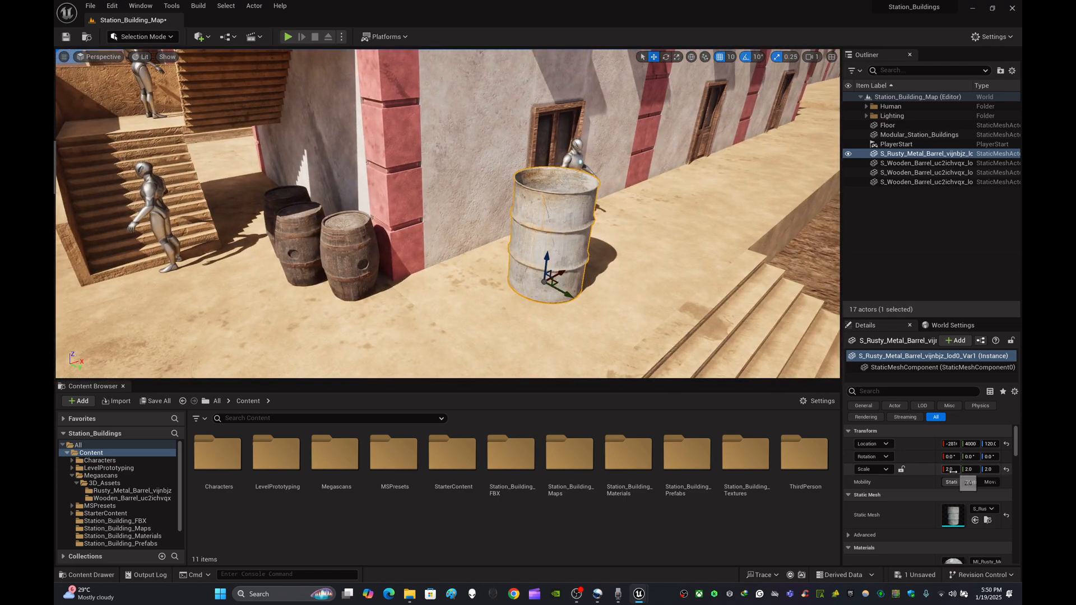
{"action": "type", "text": "1"}
{"action": "left_click", "coordinate": [968, 470]}
{"action": "type", "text": "1"}
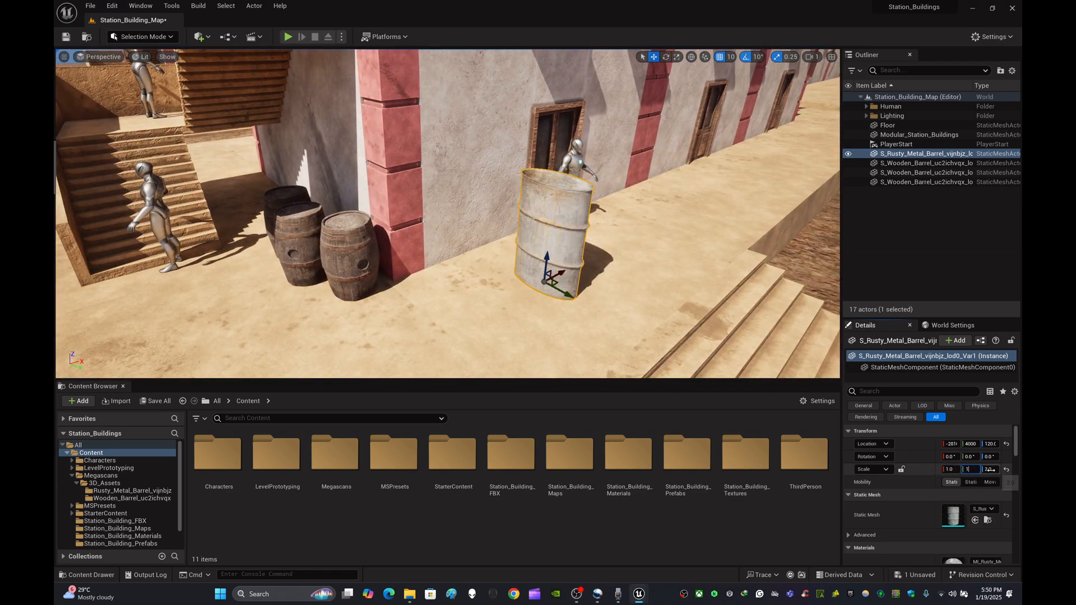
{"action": "key", "text": "Tab"}
{"action": "type", "text": "1"}
{"action": "key", "text": "Return"}
- Move the metal barrel beside the wooden barrel group at the foot of the stairs
{"action": "right_click_drag", "start_coordinate": [616, 240], "coordinate": [630, 230]}
{"action": "key", "text": "f"}
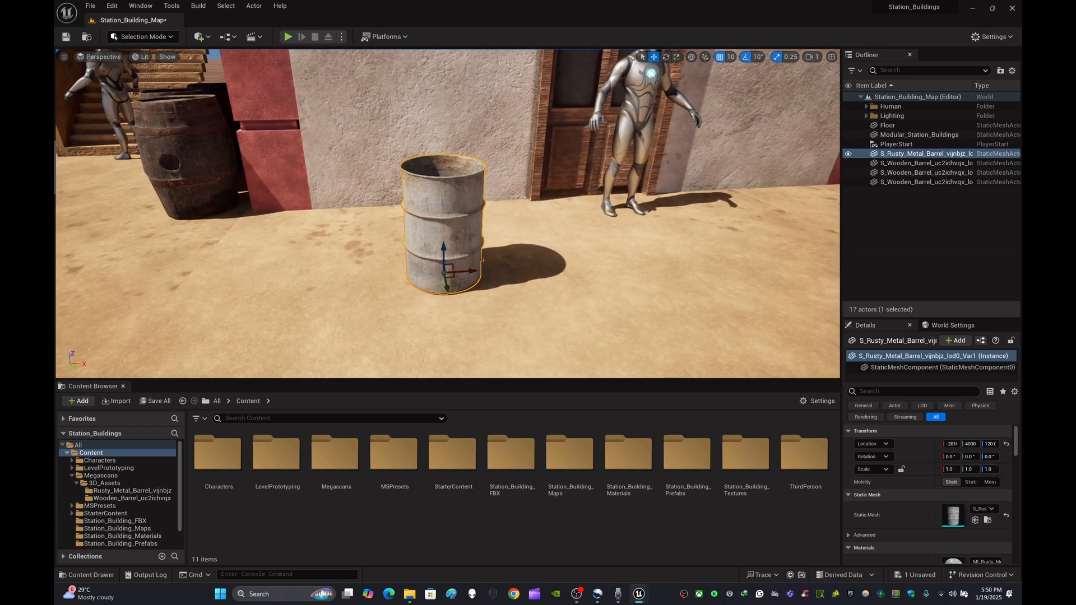
{"action": "left_click_drag", "start_coordinate": [462, 272], "coordinate": [288, 224]}
{"action": "key", "text": "f"}
{"action": "right_click_drag", "start_coordinate": [652, 242], "coordinate": [652, 242]}
{"action": "left_click_drag", "start_coordinate": [652, 242], "coordinate": [550, 275]}
{"action": "left_click_drag", "start_coordinate": [572, 328], "coordinate": [503, 265]}
{"action": "scroll", "coordinate": [560, 279], "scroll_direction": "up", "scroll_amount": 5}
{"action": "scroll", "coordinate": [561, 279], "scroll_direction": "down", "scroll_amount": 3}
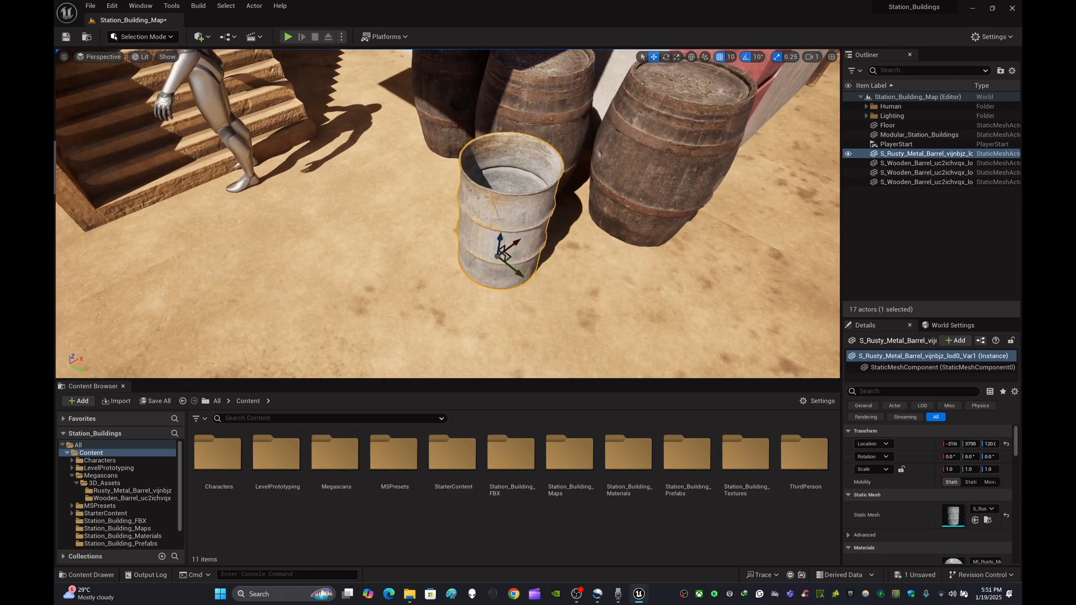
- Duplicate the metal barrel twice and arrange the copies in a cluster beside the wooden barrels
{"action": "key", "text": "ctrl+d"}
{"action": "left_click_drag", "start_coordinate": [529, 274], "coordinate": [383, 151]}
{"action": "key", "text": "ctrl+d"}
{"action": "key", "text": "f"}
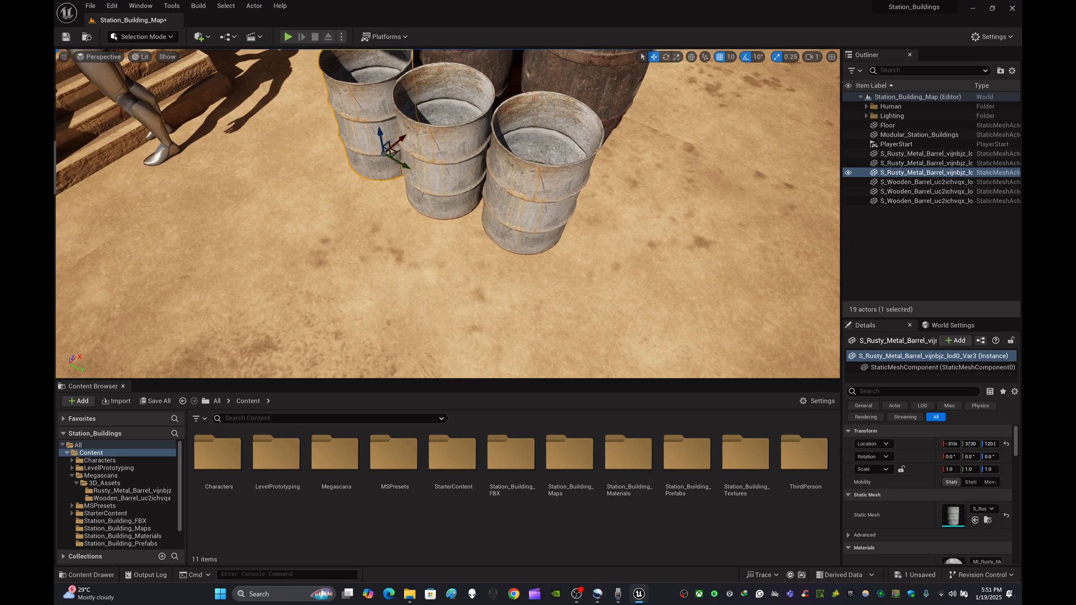
{"action": "scroll", "coordinate": [389, 147], "scroll_direction": "down", "scroll_amount": 5}
{"action": "scroll", "coordinate": [389, 146], "scroll_direction": "up", "scroll_amount": 5}
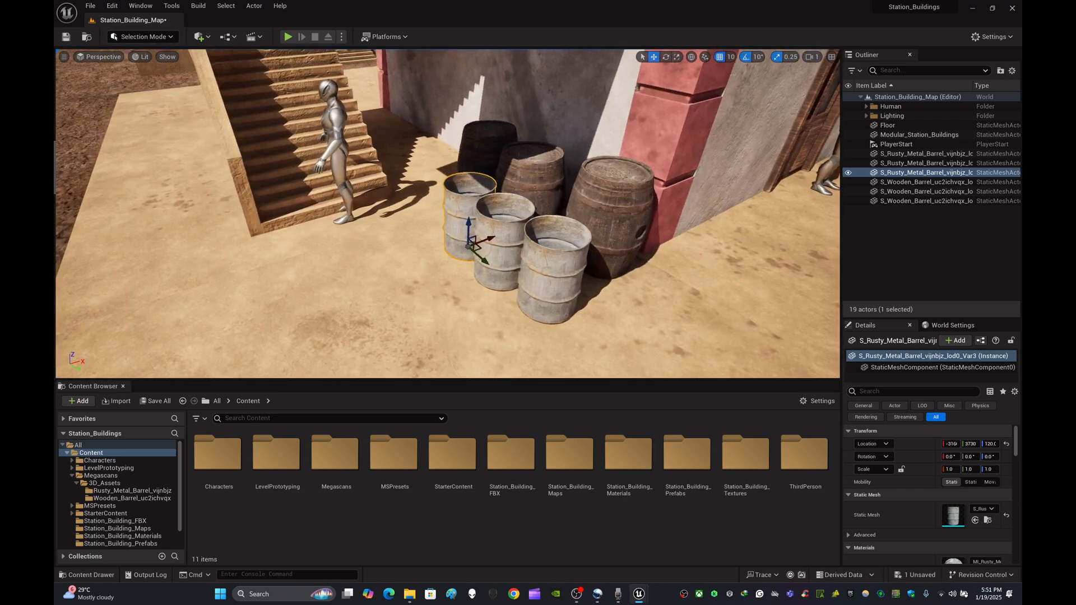
- Duplicate a metal barrel, move the copy forward, and rotate it 90° to lie on its side
{"action": "left_click", "coordinate": [571, 292]}
{"action": "key", "text": "ctrl+d"}
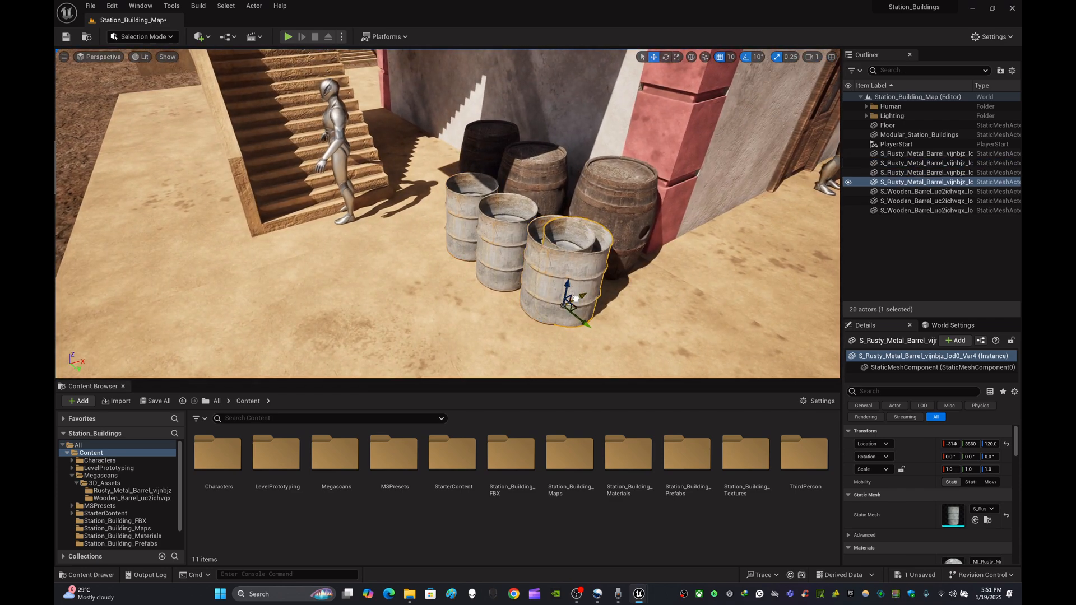
{"action": "left_click_drag", "start_coordinate": [575, 298], "coordinate": [466, 325]}
{"action": "key", "text": "e"}
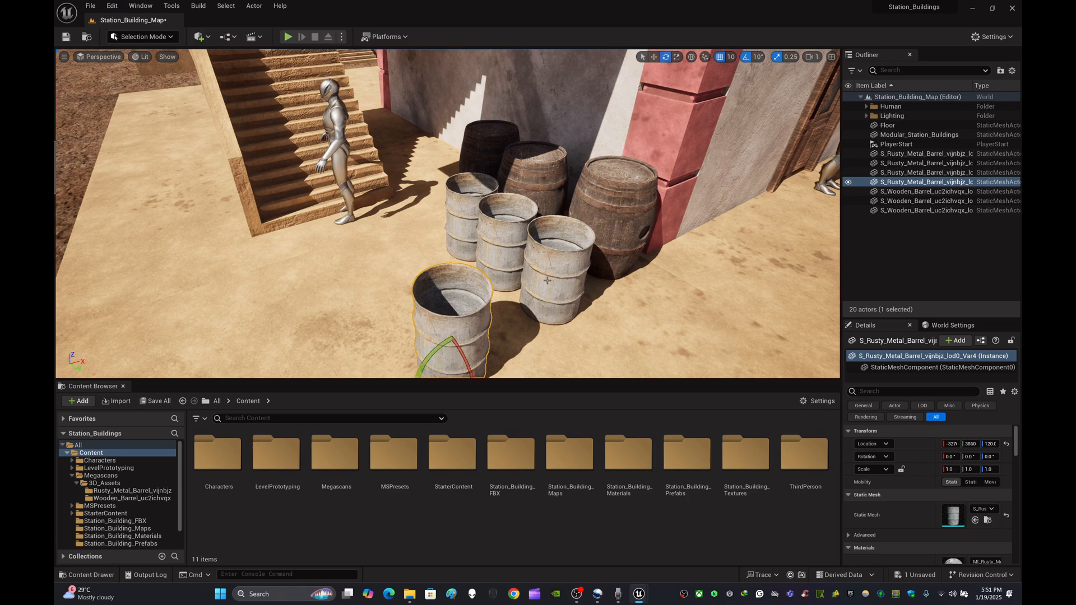
{"action": "right_click_drag", "start_coordinate": [552, 272], "coordinate": [514, 289]}
{"action": "key", "text": "w"}
{"action": "left_click_drag", "start_coordinate": [504, 202], "coordinate": [450, 222]}
{"action": "key", "text": "w"}
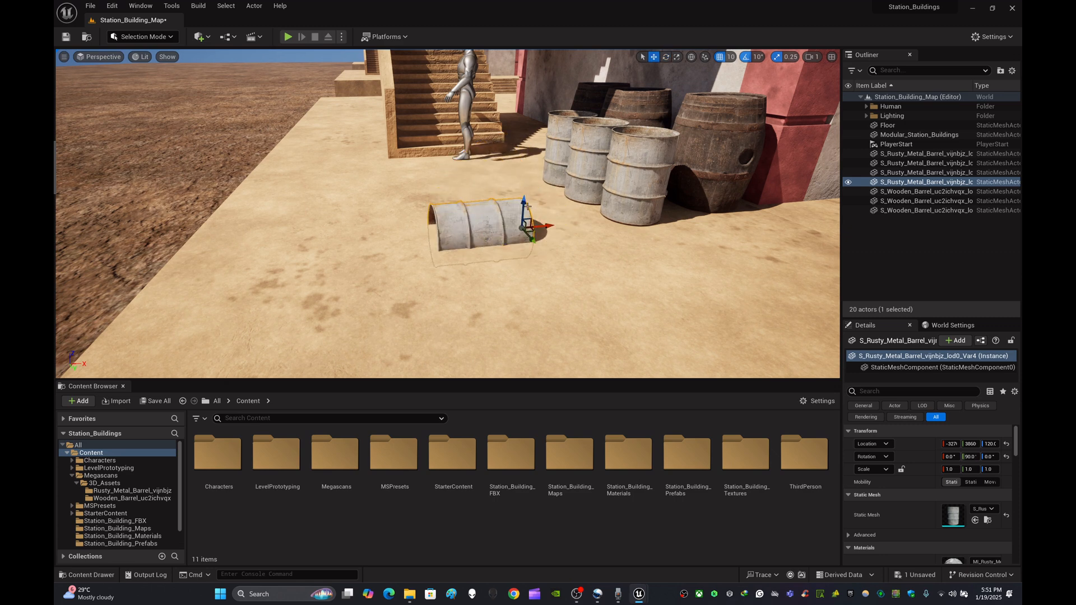
- Position and tilt the lying metal barrel against the standing metal barrels
{"action": "left_click_drag", "start_coordinate": [523, 207], "coordinate": [622, 193]}
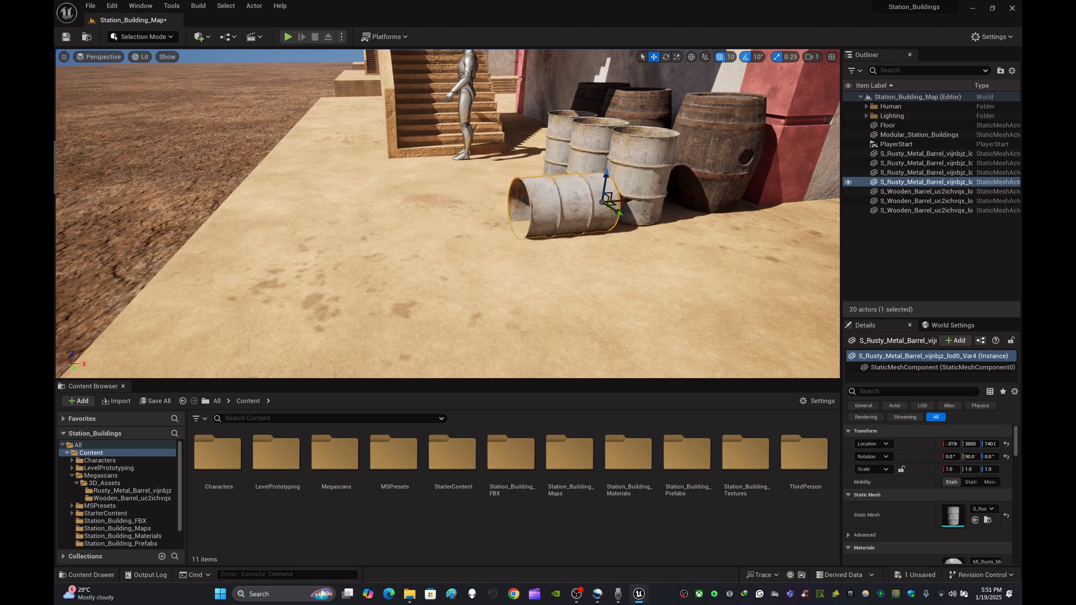
{"action": "key", "text": "e"}
{"action": "left_click_drag", "start_coordinate": [604, 216], "coordinate": [606, 180]}
{"action": "key", "text": "w"}
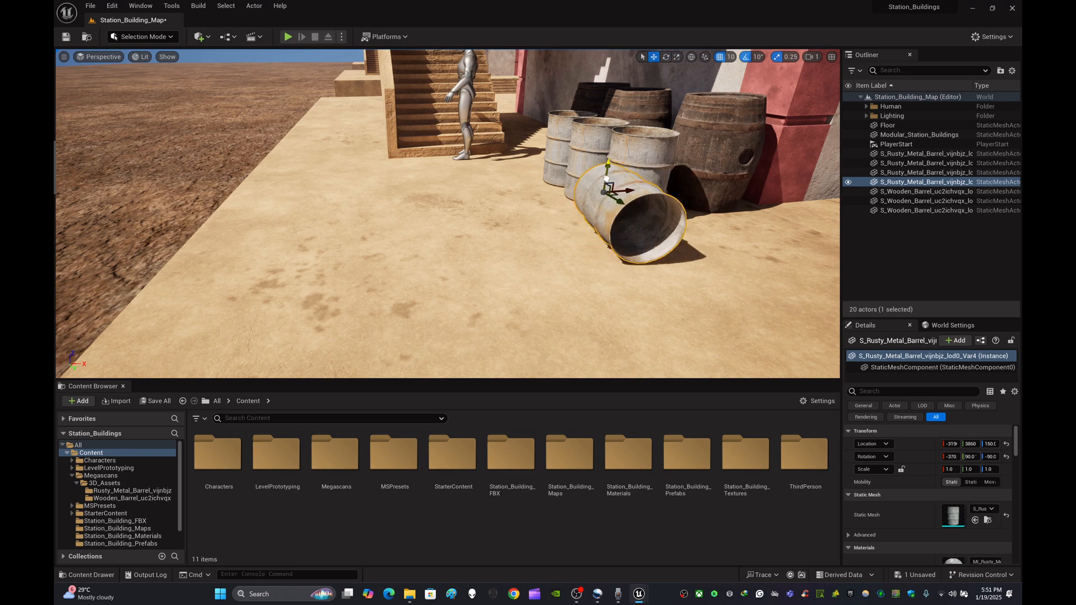
{"action": "key", "text": "w"}
{"action": "right_click_drag", "start_coordinate": [625, 222], "coordinate": [614, 190]}
{"action": "key", "text": "s"}
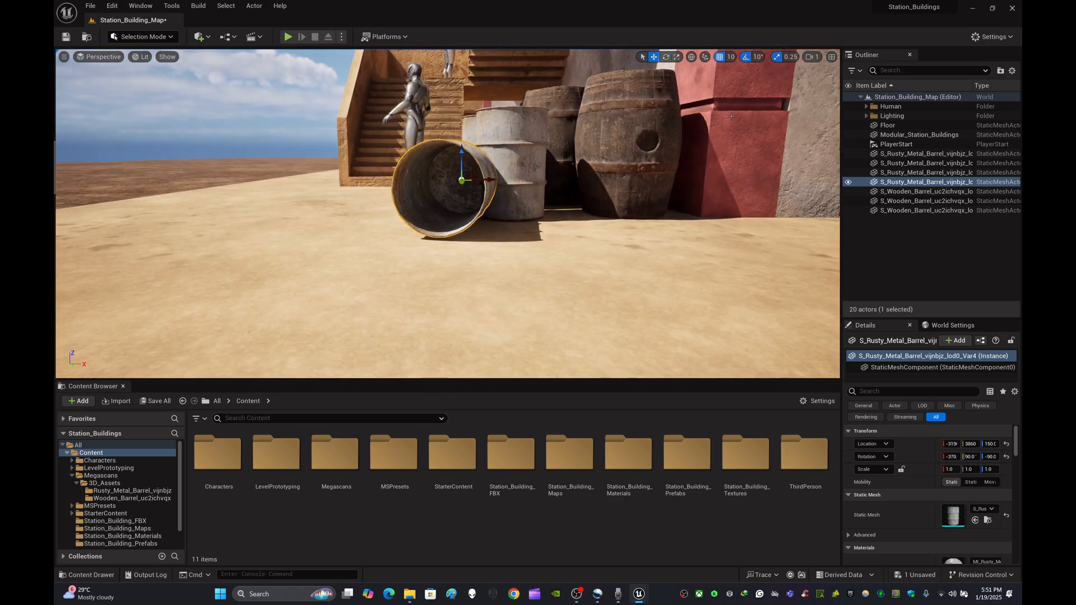
{"action": "scroll", "coordinate": [496, 162], "scroll_direction": "up", "scroll_amount": 5}
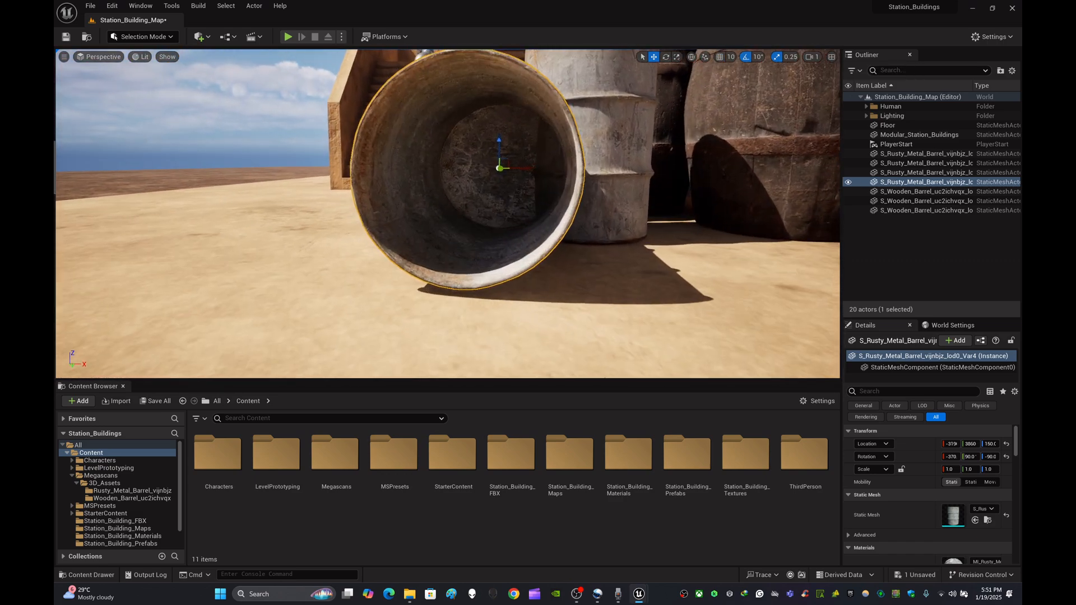
{"action": "left_click_drag", "start_coordinate": [496, 162], "coordinate": [498, 160]}
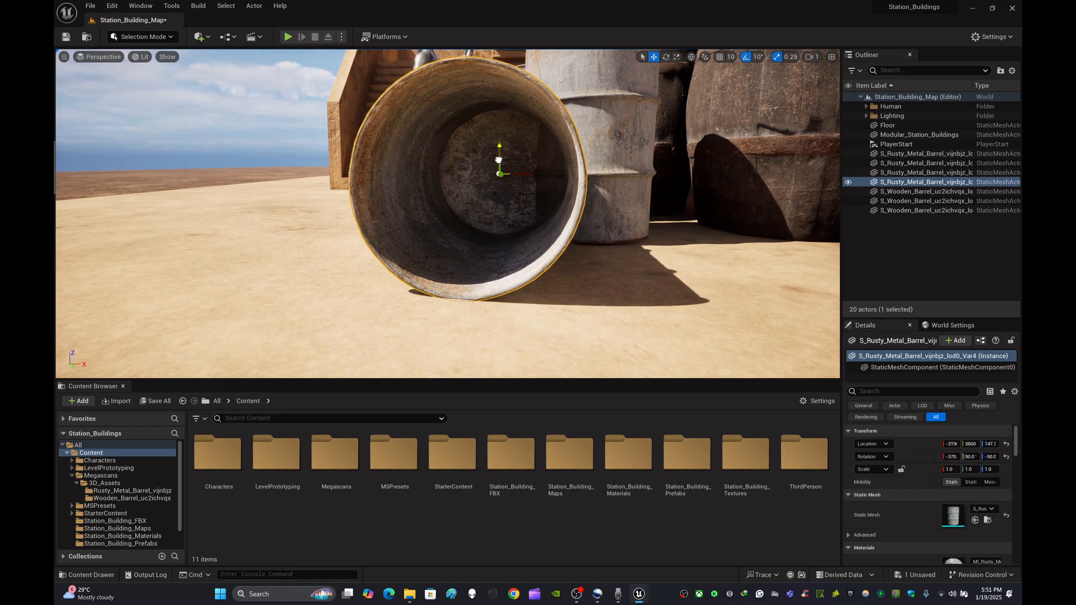
{"action": "key", "text": "w"}
{"action": "mouse_move", "coordinate": [481, 208]}
{"action": "right_mouse_down"}
{"action": "mouse_move", "coordinate": [482, 227]}
{"action": "mouse_move", "coordinate": [481, 208]}
{"action": "right_mouse_up"}
{"action": "key", "text": "s"}
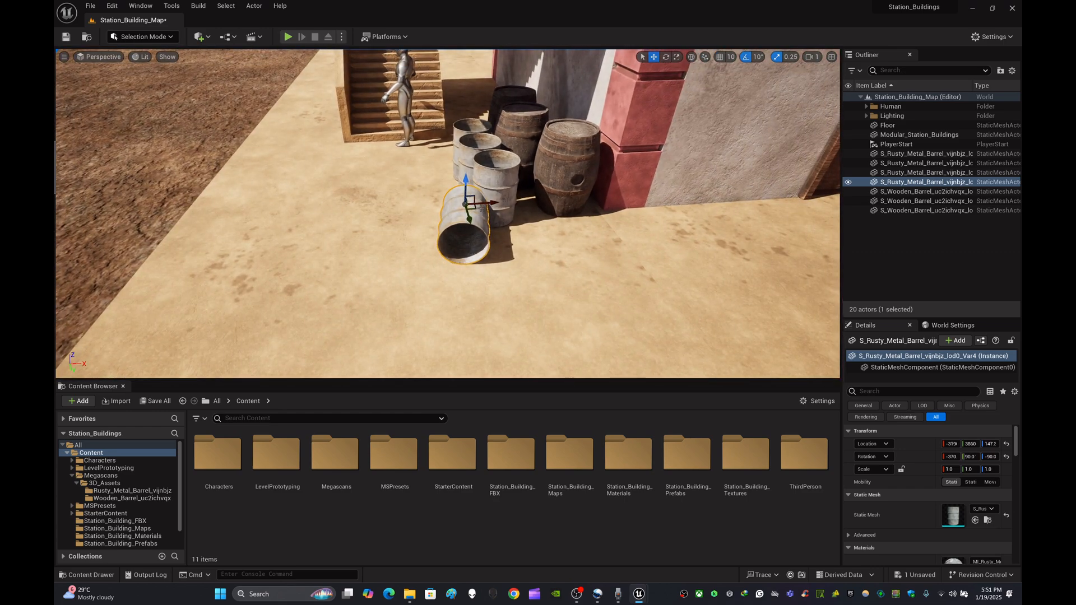
{"action": "left_click_drag", "start_coordinate": [481, 205], "coordinate": [520, 133]}
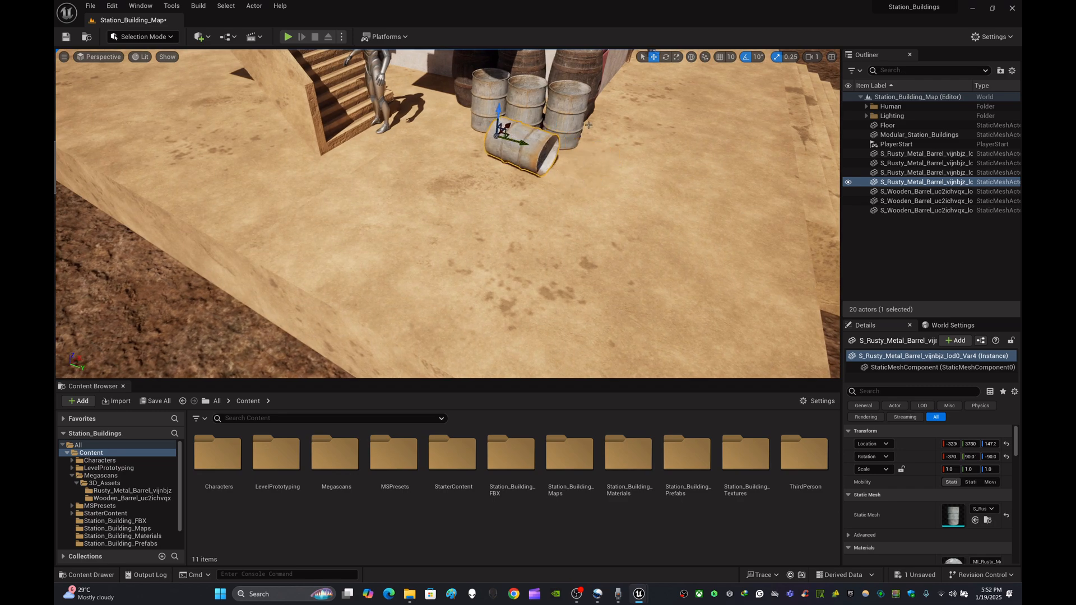
- Rotate the lying barrel and move it to the front-left of the barrel group
{"action": "right_click_drag", "start_coordinate": [588, 125], "coordinate": [455, 134]}
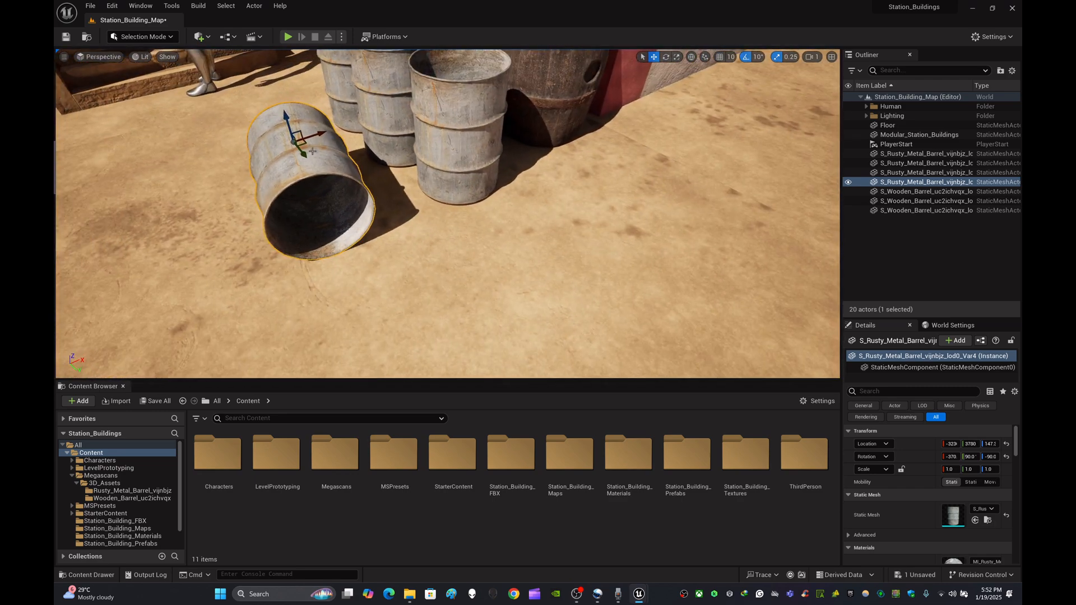
{"action": "left_click_drag", "start_coordinate": [317, 136], "coordinate": [330, 135]}
{"action": "right_click_drag", "start_coordinate": [330, 137], "coordinate": [345, 134]}
{"action": "mouse_move", "coordinate": [430, 178]}
{"action": "right_mouse_down"}
{"action": "mouse_move", "coordinate": [411, 181]}
{"action": "mouse_move", "coordinate": [430, 178]}
{"action": "right_mouse_up"}
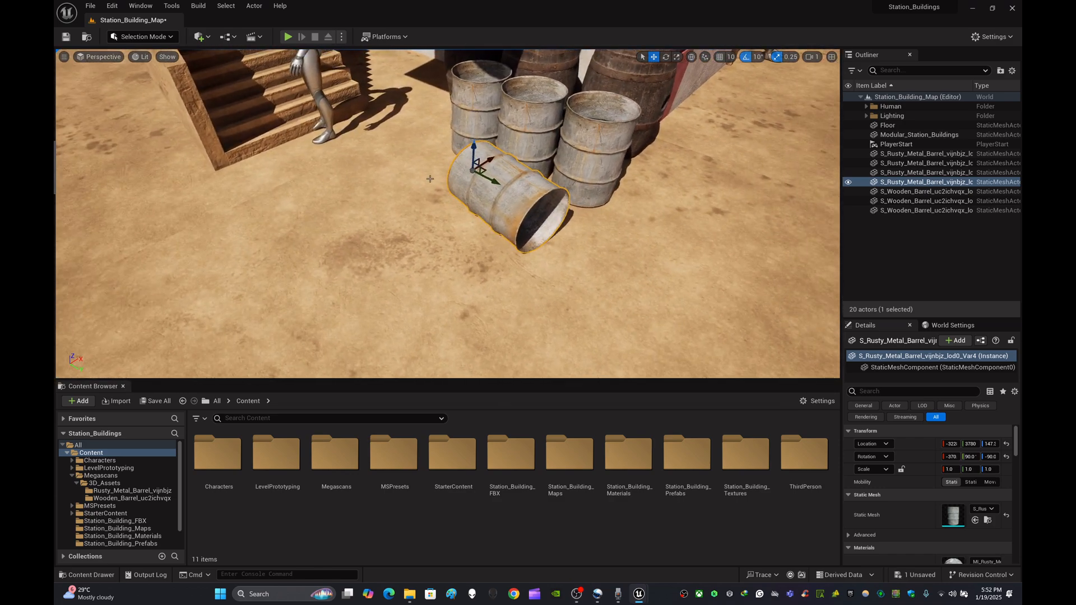
{"action": "left_click_drag", "start_coordinate": [481, 192], "coordinate": [488, 163]}
{"action": "key", "text": "w"}
{"action": "right_click_drag", "start_coordinate": [560, 200], "coordinate": [610, 245]}
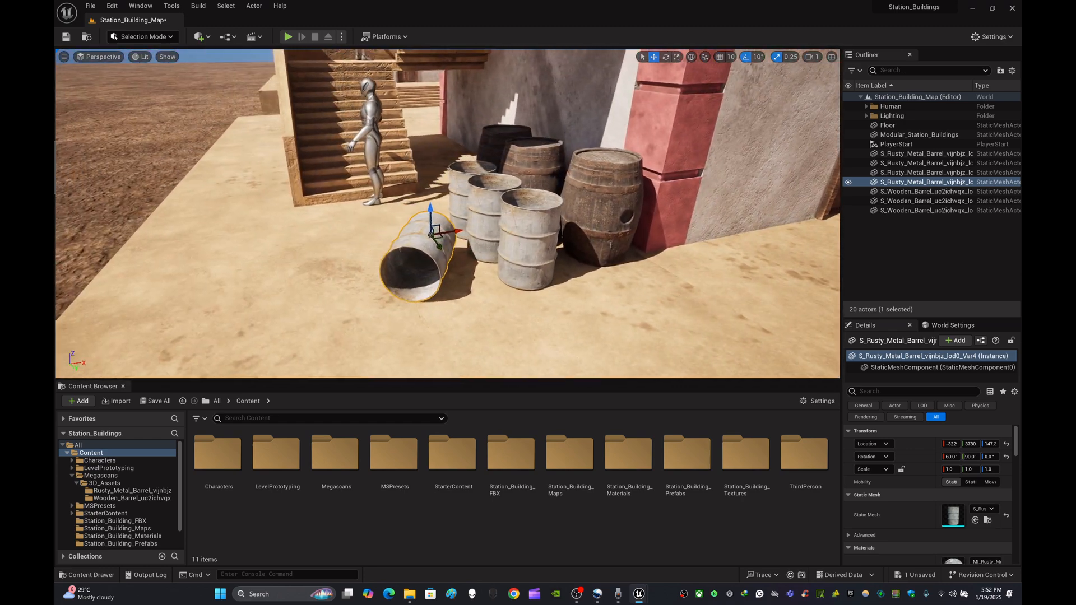
- Duplicate a standing metal barrel and place the copy on top of a wooden barrel
{"action": "left_click", "coordinate": [536, 255]}
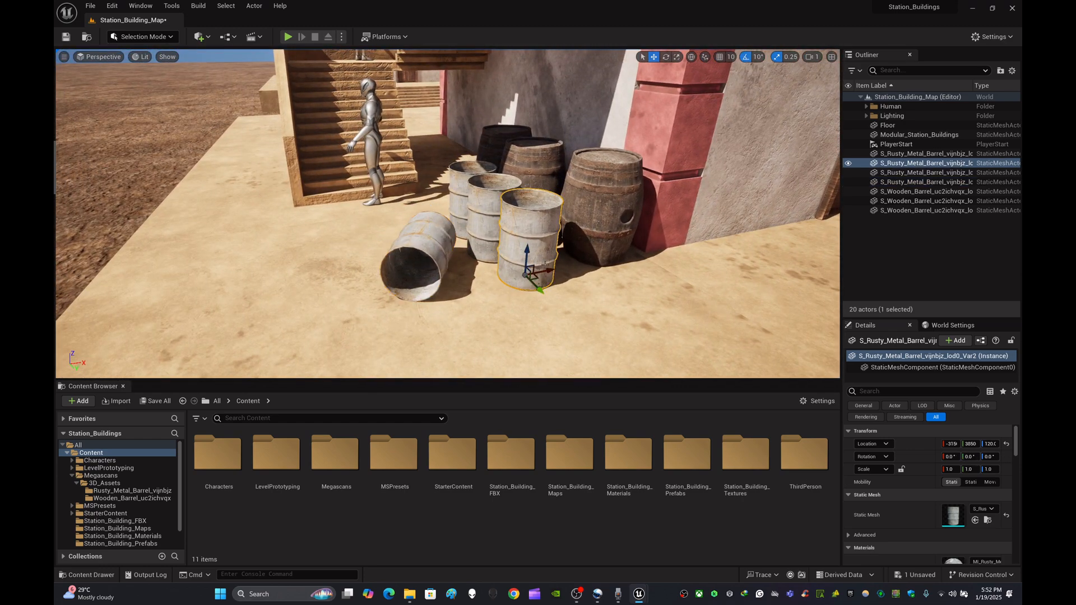
{"action": "key", "text": "ctrl+d"}
{"action": "left_click_drag", "start_coordinate": [528, 254], "coordinate": [638, 167]}
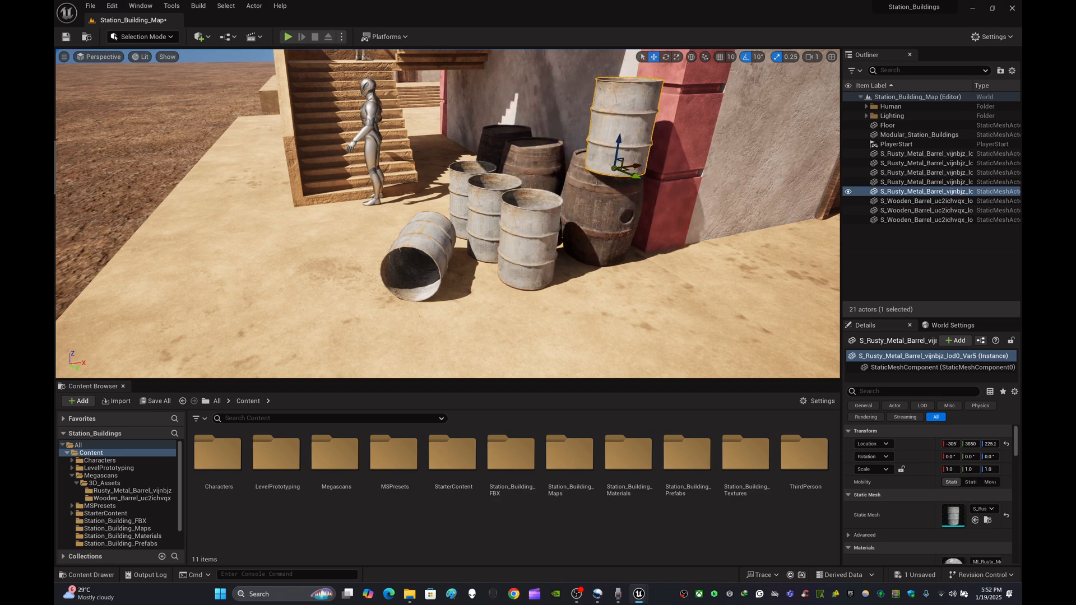
- Adjust the stacked metal barrel so it sits centred on top of the wooden barrel
{"action": "key", "text": "w"}
{"action": "right_click_drag", "start_coordinate": [638, 167], "coordinate": [723, 207]}
{"action": "key", "text": "s"}
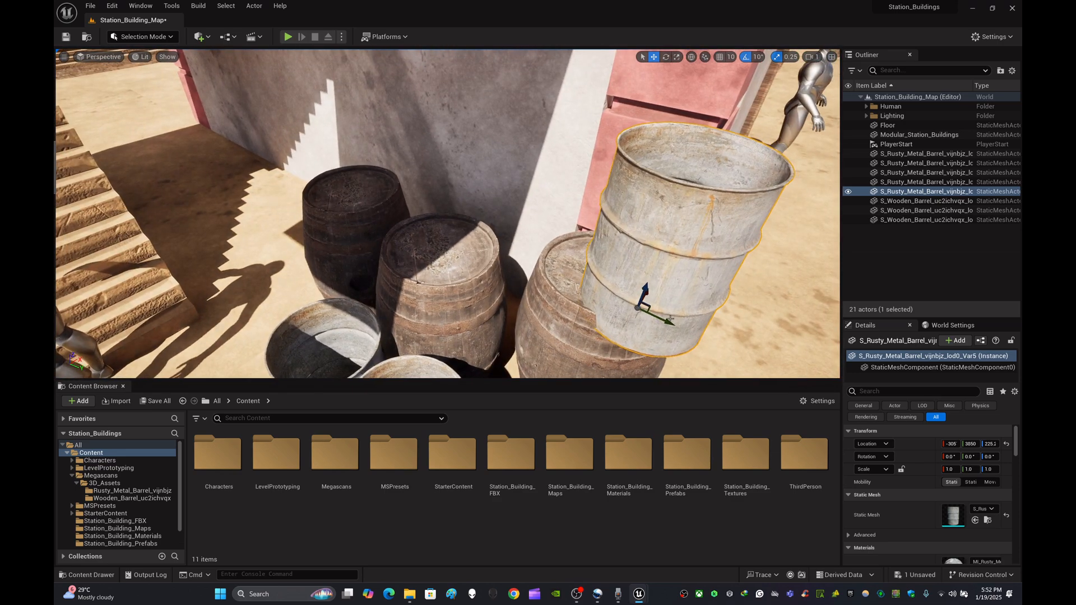
{"action": "left_click_drag", "start_coordinate": [669, 319], "coordinate": [620, 258]}
{"action": "key", "text": "w"}
{"action": "right_click_drag", "start_coordinate": [639, 286], "coordinate": [611, 246]}
{"action": "key", "text": "s"}
{"action": "key", "text": "w"}
{"action": "key", "text": "s"}
{"action": "right_click_drag", "start_coordinate": [528, 250], "coordinate": [528, 251]}
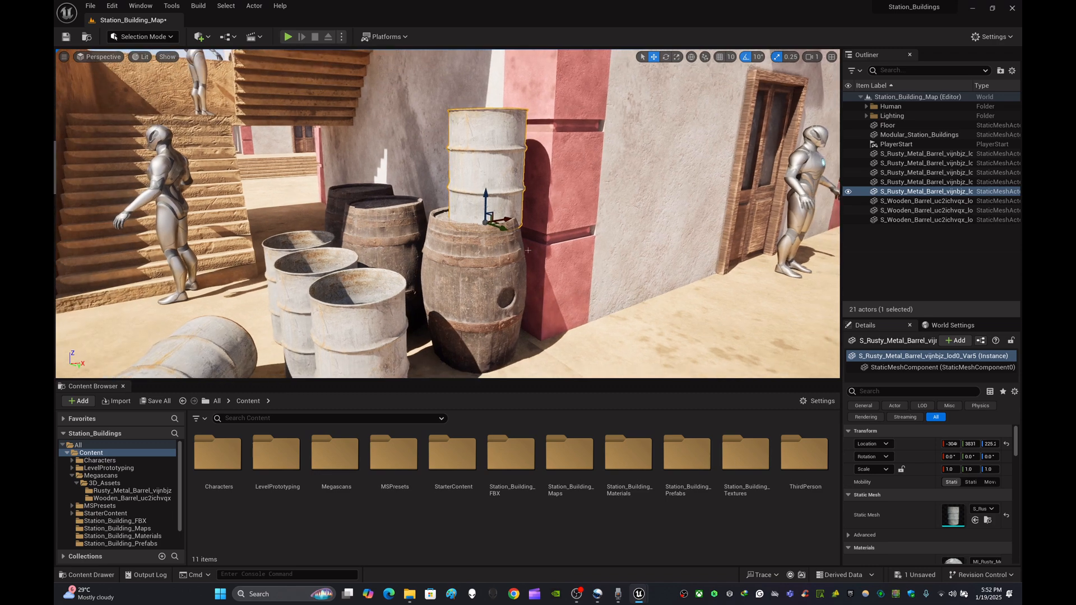
{"action": "mouse_move", "coordinate": [488, 207]}
{"action": "left_mouse_down"}
{"action": "mouse_move", "coordinate": [507, 211]}
{"action": "mouse_move", "coordinate": [494, 214]}
{"action": "left_mouse_up"}
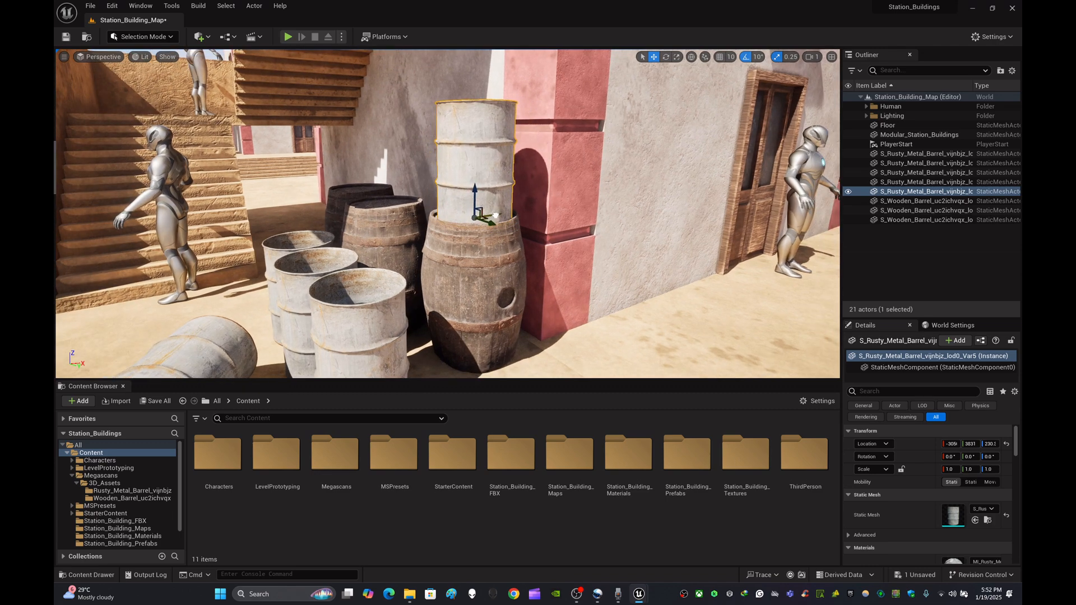
{"action": "right_click_drag", "start_coordinate": [494, 214], "coordinate": [467, 235]}
{"action": "key", "text": "w"}
{"action": "key", "text": "s"}
{"action": "key", "text": "w"}
{"action": "key", "text": "s"}
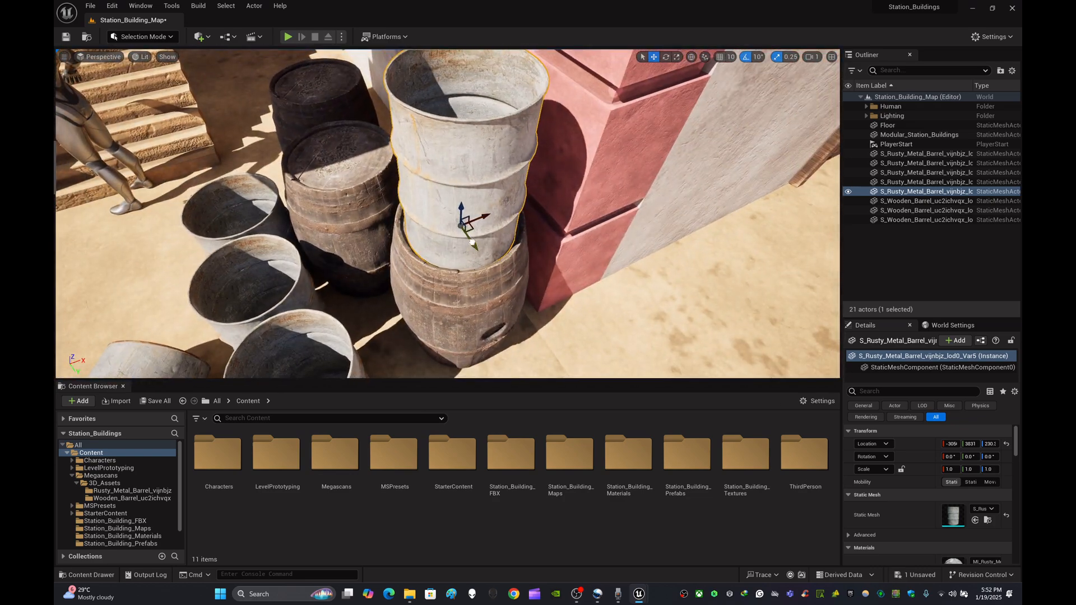
{"action": "left_click_drag", "start_coordinate": [471, 242], "coordinate": [481, 213]}
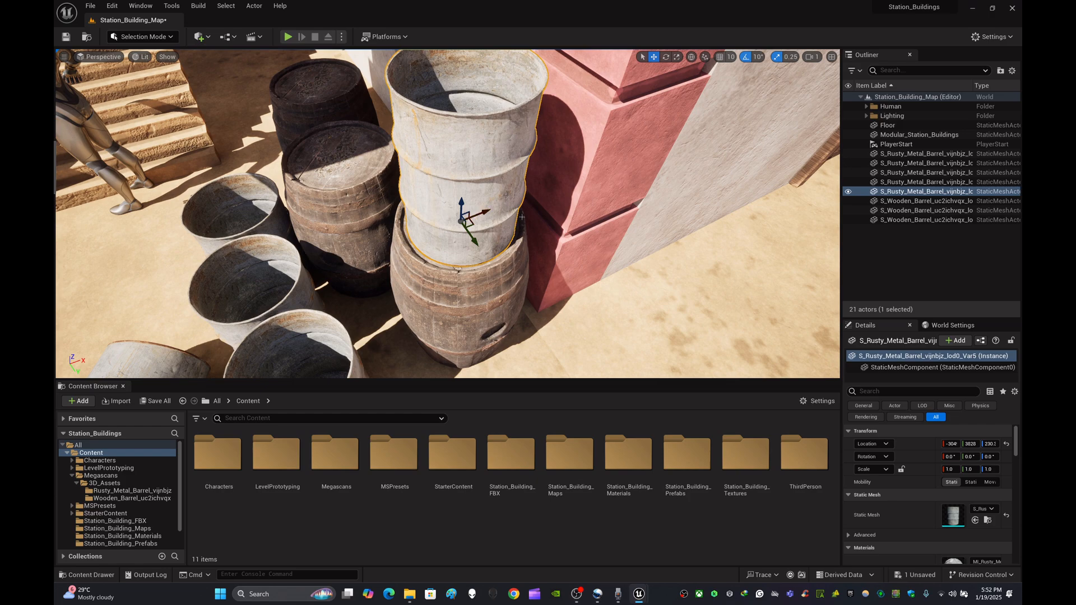
{"action": "key", "text": "s"}
{"action": "mouse_move", "coordinate": [522, 217]}
{"action": "right_mouse_down"}
{"action": "mouse_move", "coordinate": [510, 233]}
{"action": "mouse_move", "coordinate": [518, 249]}
{"action": "mouse_move", "coordinate": [516, 229]}
{"action": "right_mouse_up"}
{"action": "key", "text": "w"}
{"action": "key", "text": "s"}
- Duplicate a front standing metal barrel and place the copy at the right end of the barrel group
{"action": "left_click", "coordinate": [413, 209]}
{"action": "key", "text": "ctrl+d"}
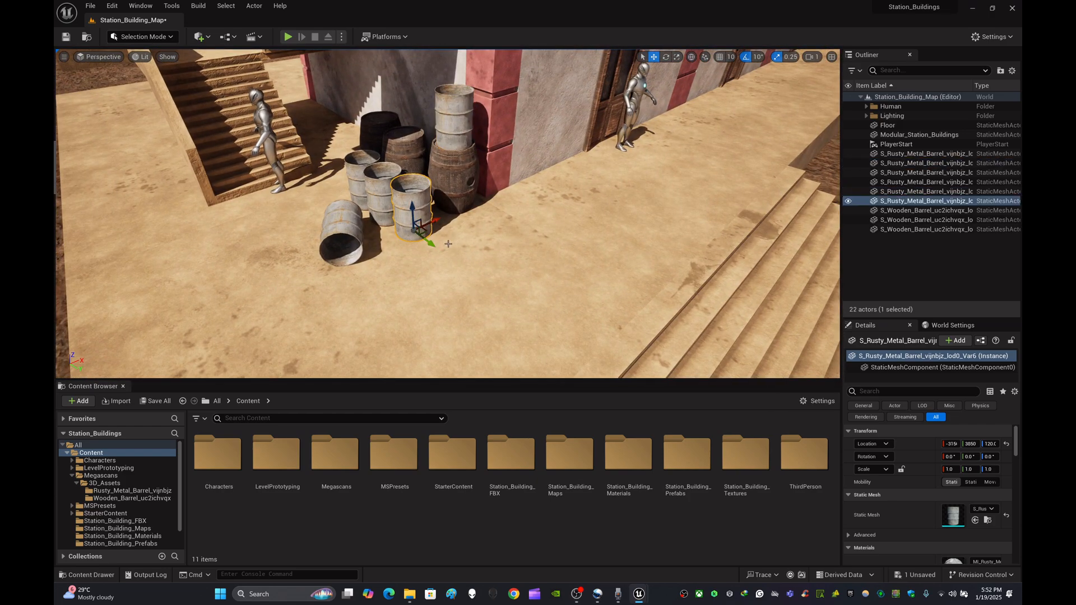
{"action": "left_click_drag", "start_coordinate": [431, 222], "coordinate": [488, 215]}
{"action": "key", "text": "s"}
{"action": "right_click_drag", "start_coordinate": [823, 297], "coordinate": [803, 287]}
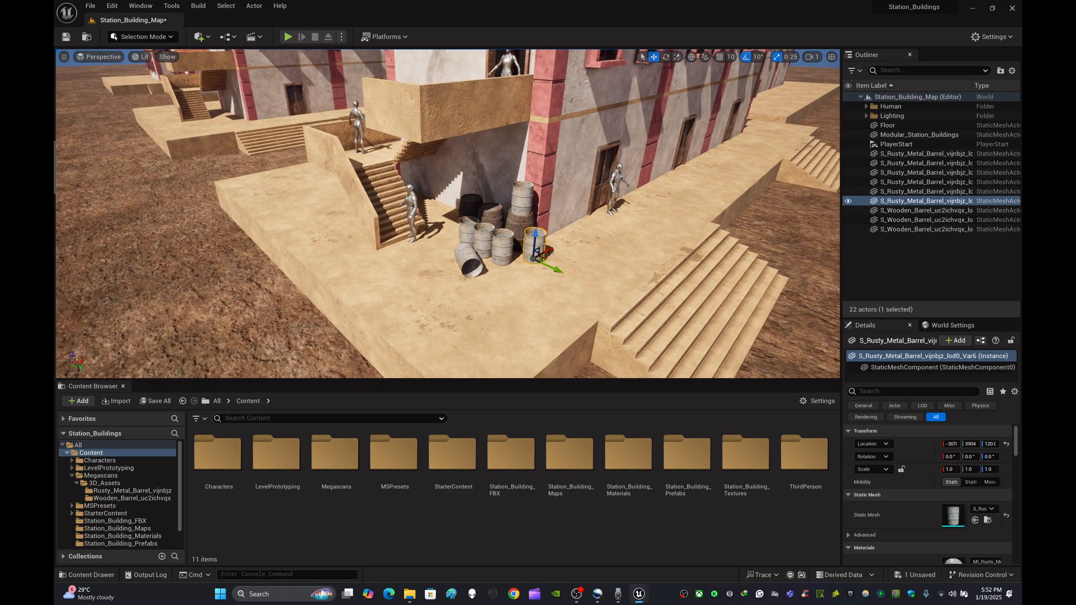
{"action": "left_click", "coordinate": [855, 267]}
{"action": "mouse_move", "coordinate": [586, 242]}
{"action": "right_mouse_down"}
{"action": "mouse_move", "coordinate": [585, 221]}
{"action": "mouse_move", "coordinate": [594, 252]}
{"action": "mouse_move", "coordinate": [604, 240]}
{"action": "mouse_move", "coordinate": [585, 249]}
{"action": "right_mouse_up"}
{"action": "key", "text": "w"}
{"action": "key", "text": "s"}
{"action": "key", "text": "s"}
{"action": "key", "text": "d"}
{"action": "key", "text": "w"}
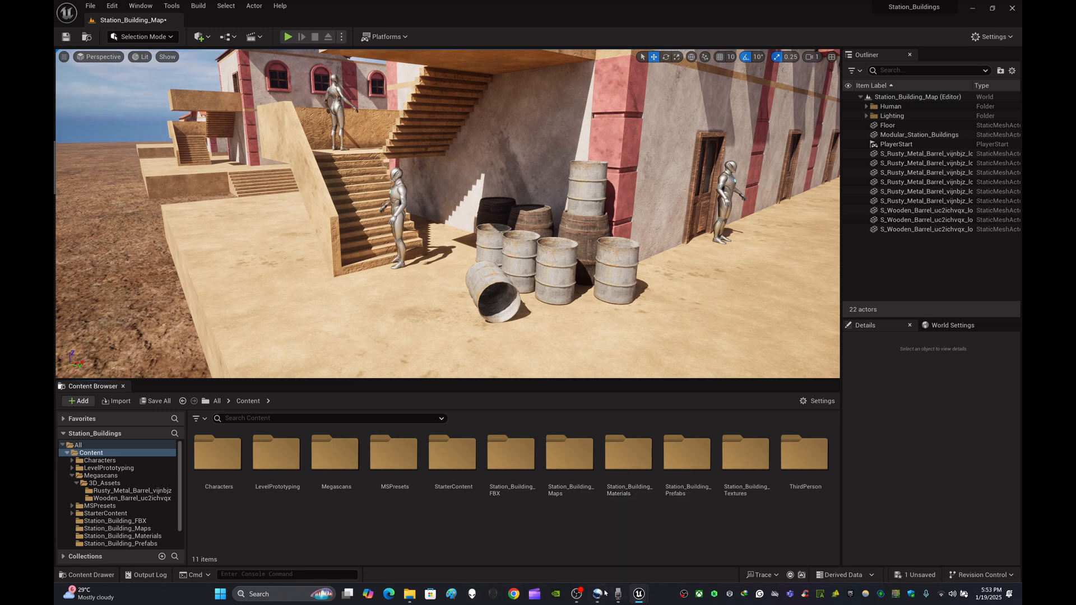
- Switch to Bridge, remove the Barrel filter, and search the Props category for Bench
{"action": "mouse_move", "coordinate": [638, 594]}
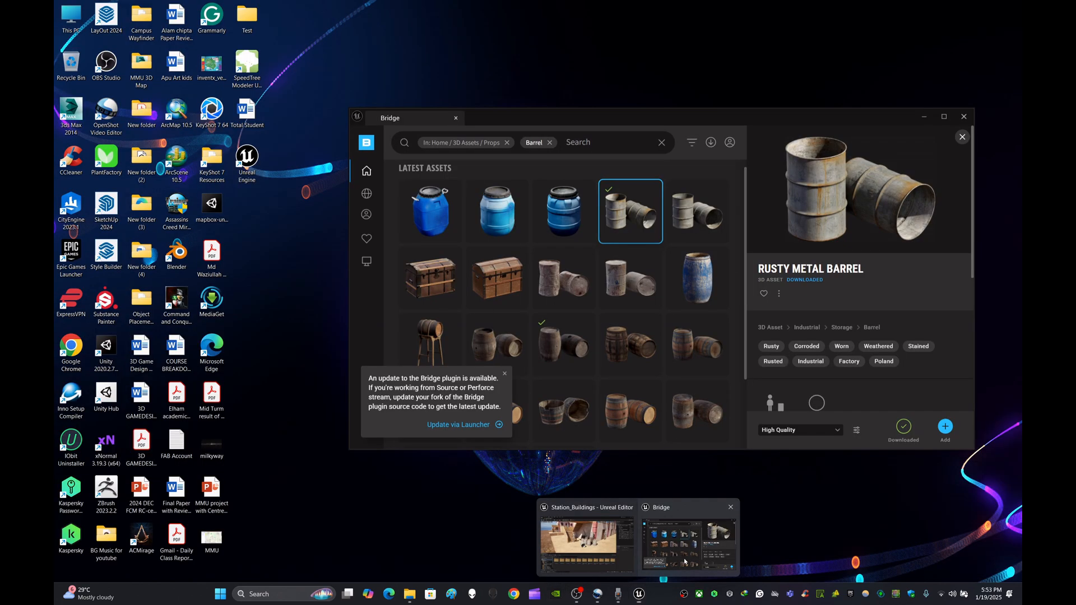
{"action": "left_click", "coordinate": [684, 561]}
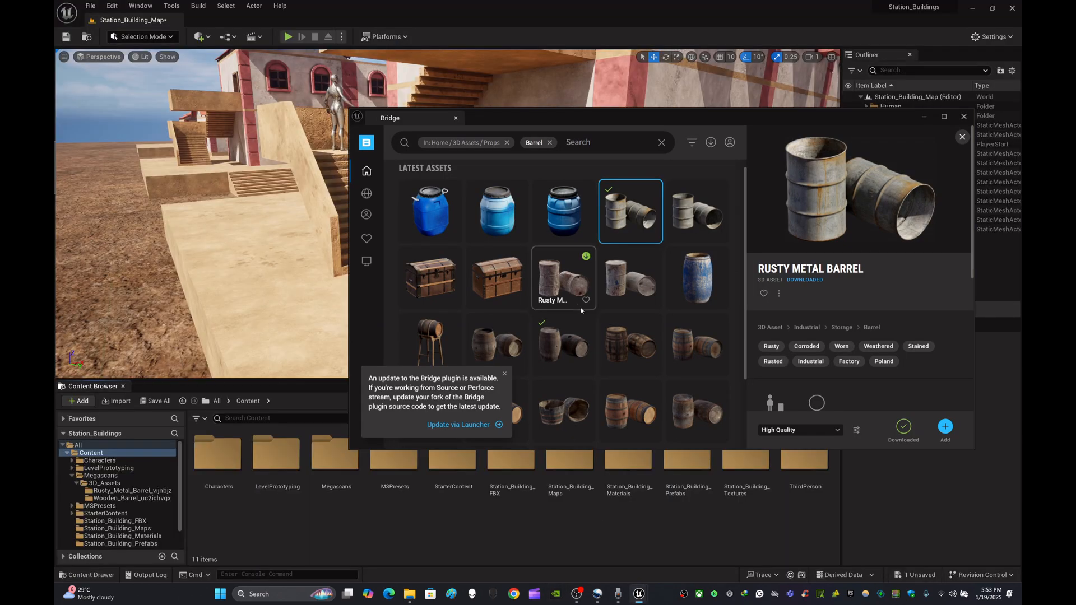
{"action": "scroll", "coordinate": [581, 310], "scroll_direction": "up", "scroll_amount": 1}
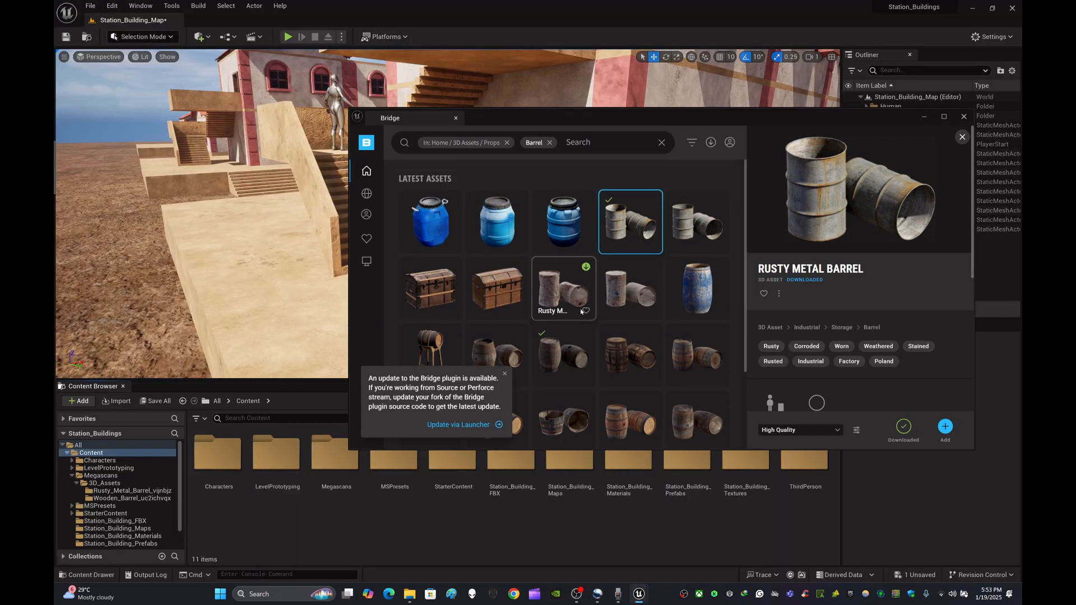
{"action": "left_click", "coordinate": [549, 143]}
{"action": "left_click", "coordinate": [543, 142]}
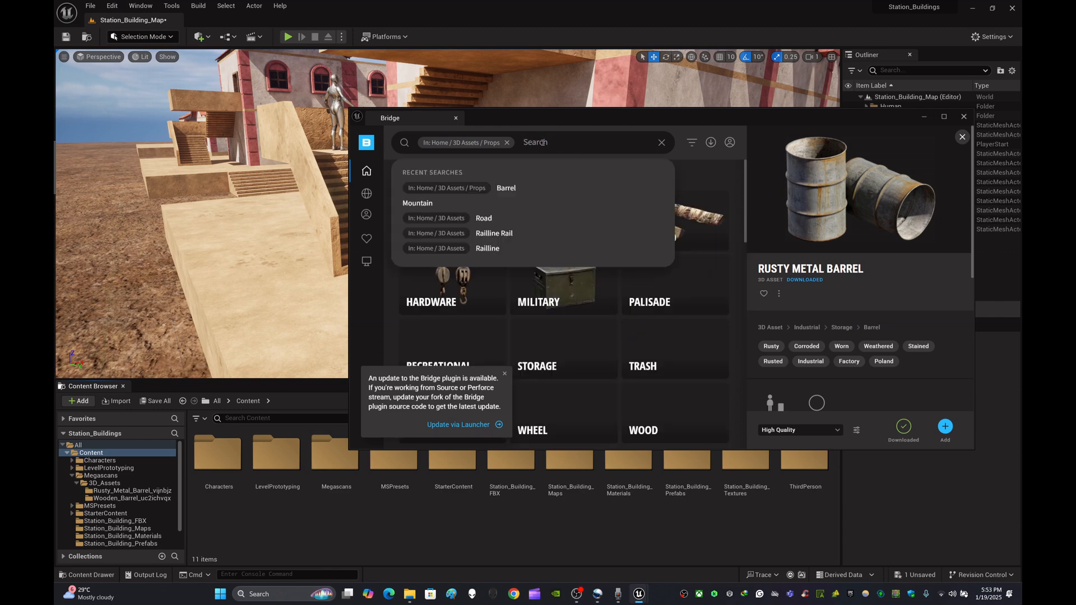
{"action": "type", "text": "Benc"}
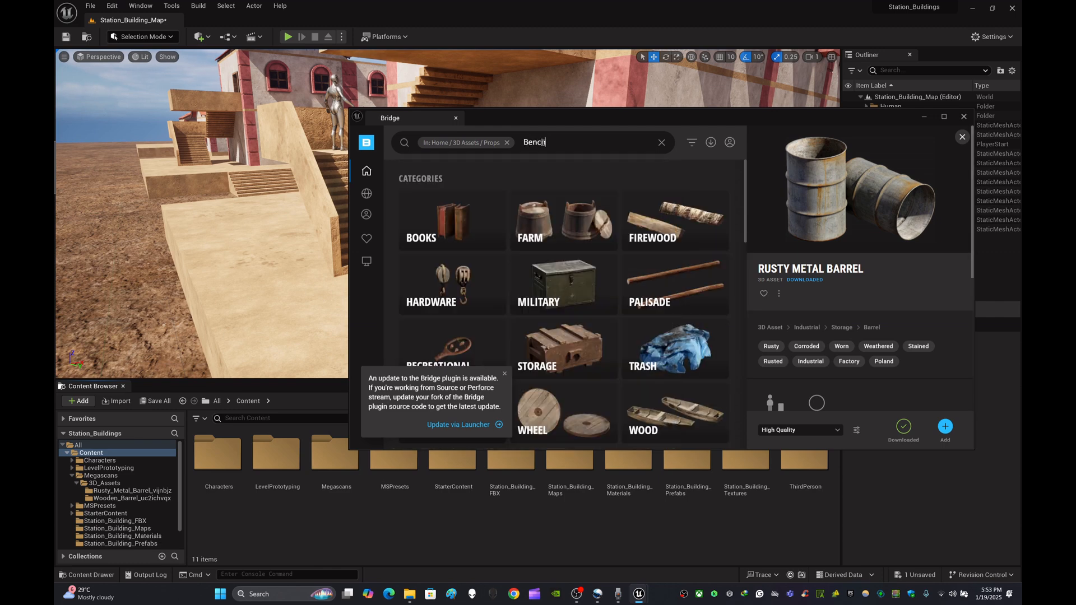
{"action": "type", "text": "h"}
{"action": "key", "text": "Return"}
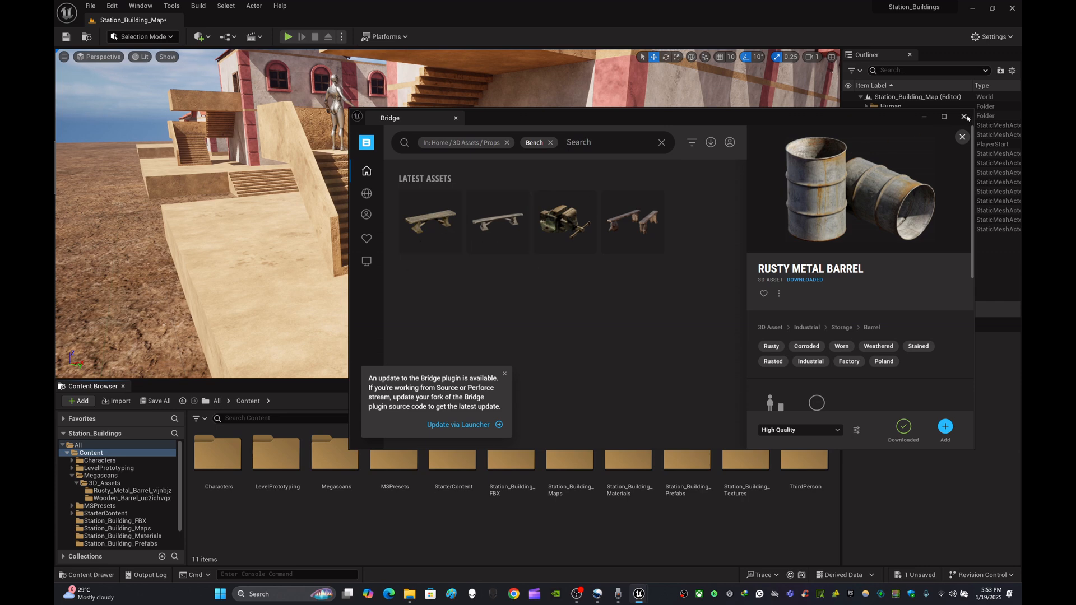
- Maximize the Bridge window and preview the bench search results
{"action": "left_click", "coordinate": [944, 117]}
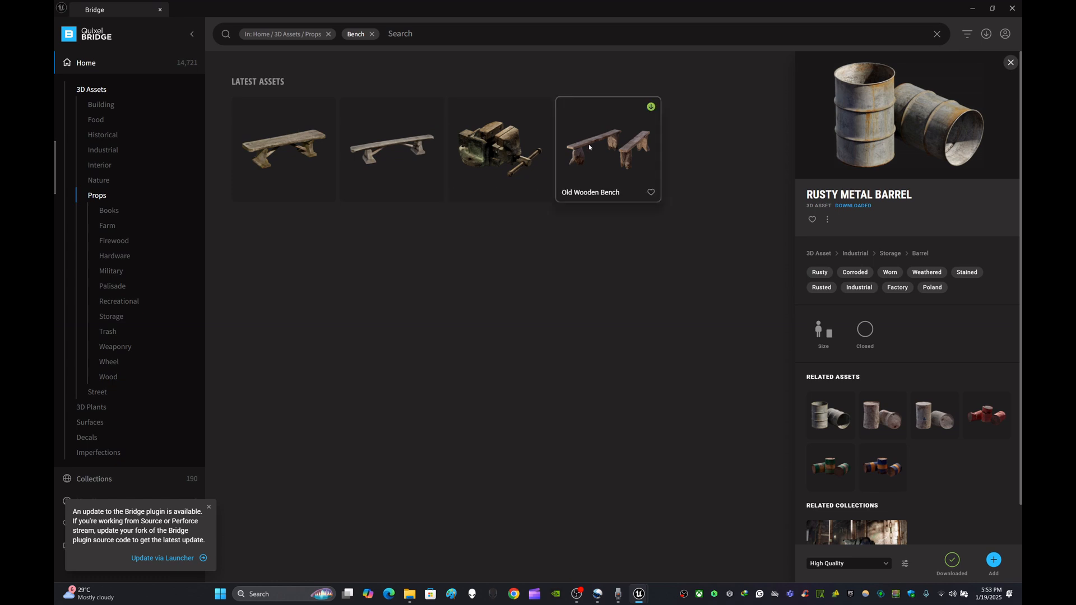
{"action": "scroll", "coordinate": [849, 383], "scroll_direction": "down", "scroll_amount": 1}
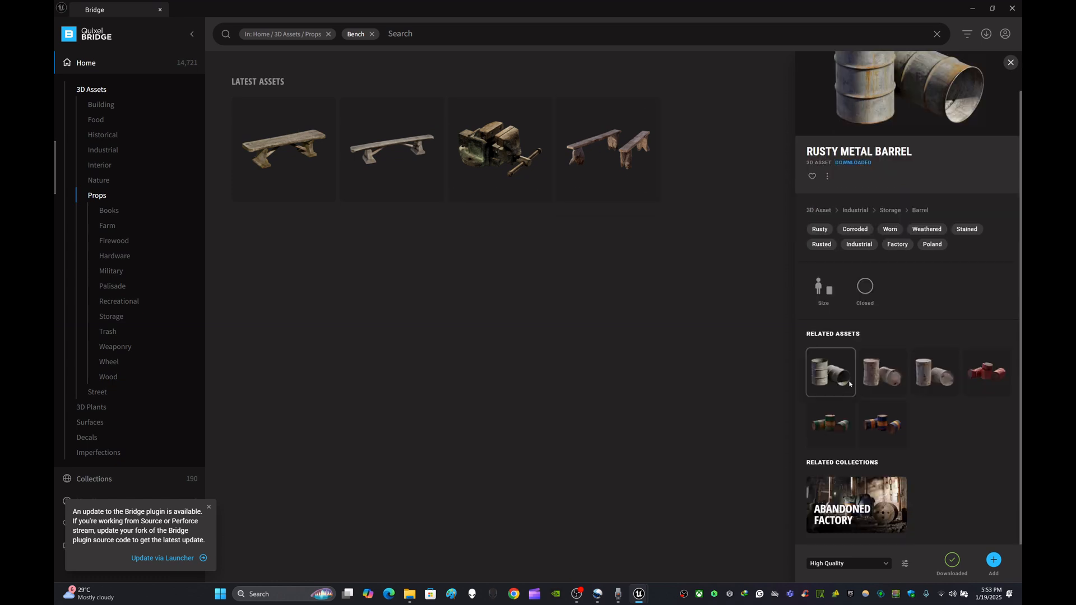
{"action": "scroll", "coordinate": [850, 384], "scroll_direction": "up", "scroll_amount": 1}
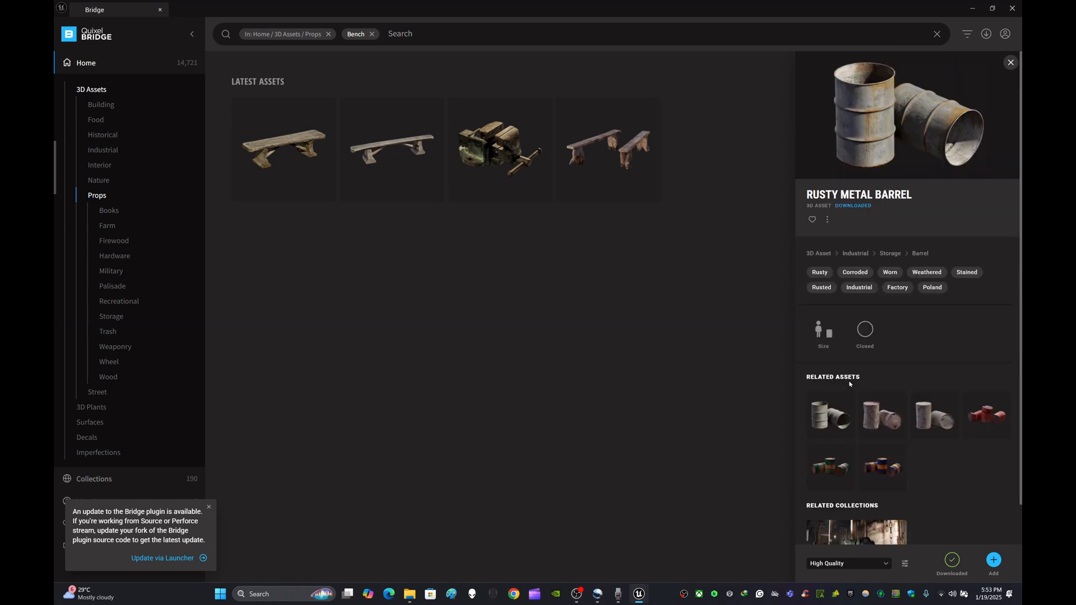
{"action": "left_click", "coordinate": [306, 158]}
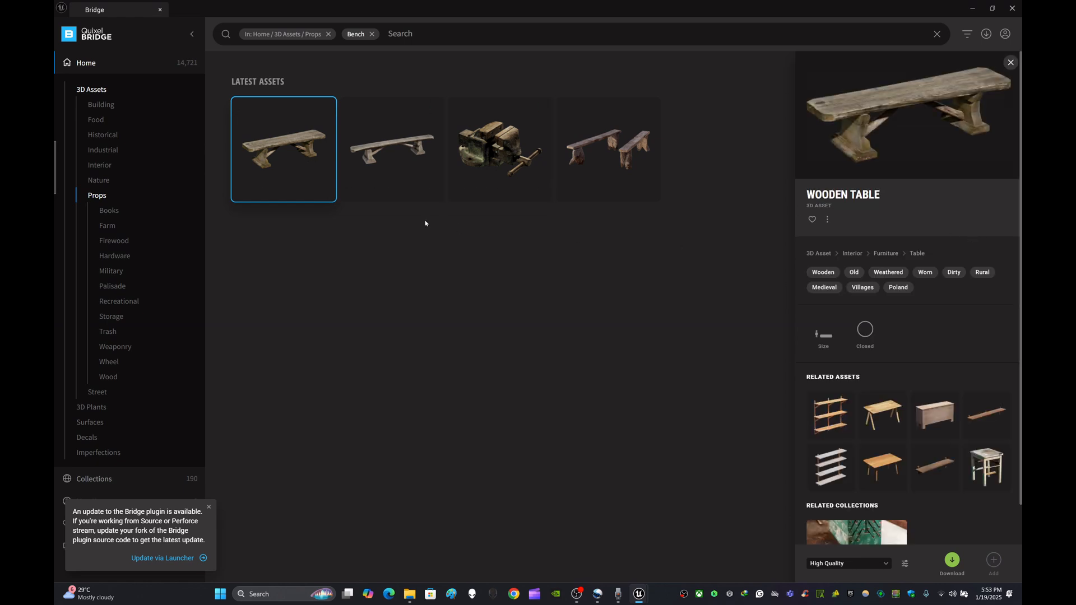
{"action": "left_click", "coordinate": [425, 154]}
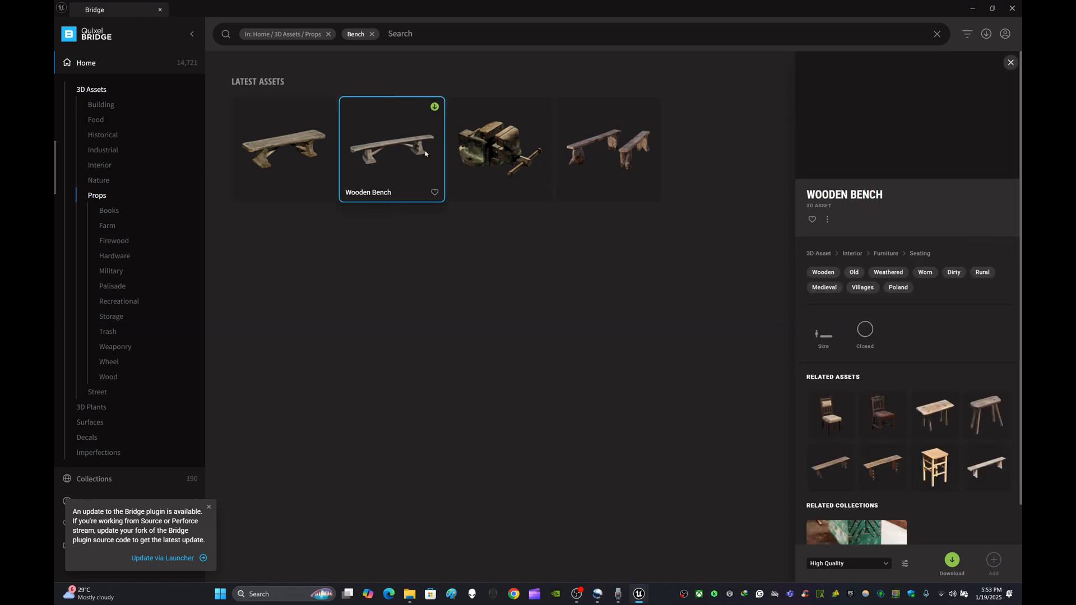
{"action": "left_click", "coordinate": [277, 141]}
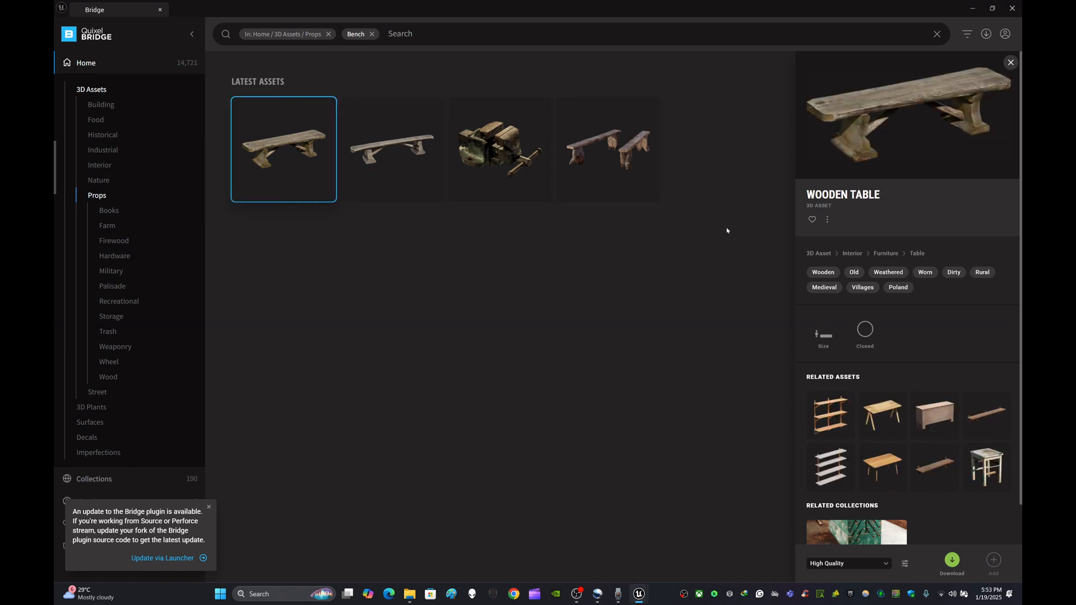
- Browse the wooden table's related assets, comparing the shelves and tables, and select the Wooden Shelf
{"action": "left_click", "coordinate": [930, 467]}
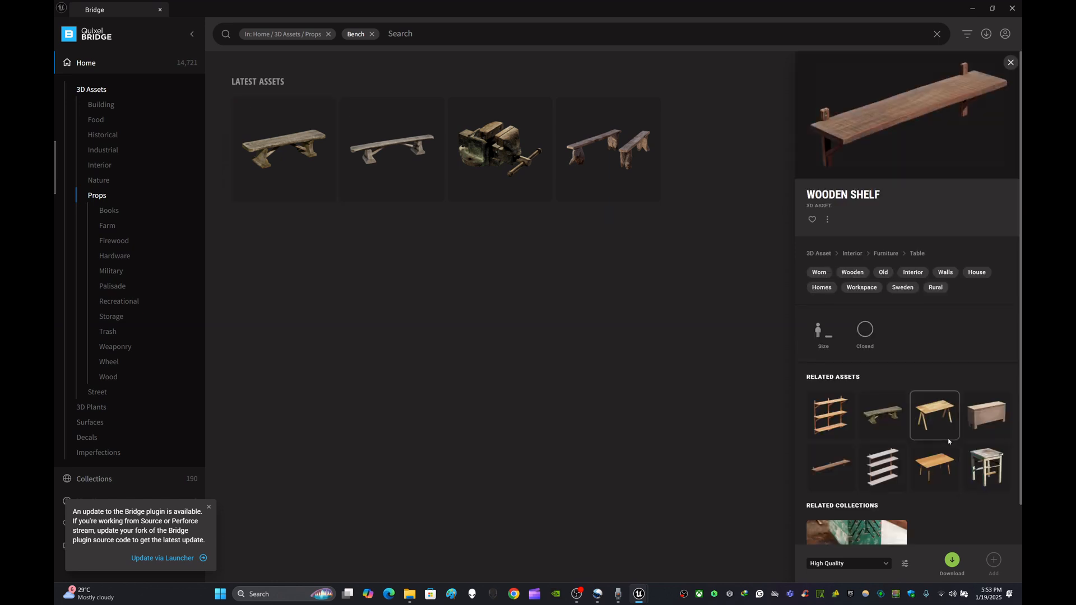
{"action": "scroll", "coordinate": [948, 442], "scroll_direction": "down", "scroll_amount": 1}
{"action": "scroll", "coordinate": [948, 442], "scroll_direction": "up", "scroll_amount": 1}
{"action": "scroll", "coordinate": [948, 441], "scroll_direction": "down", "scroll_amount": 1}
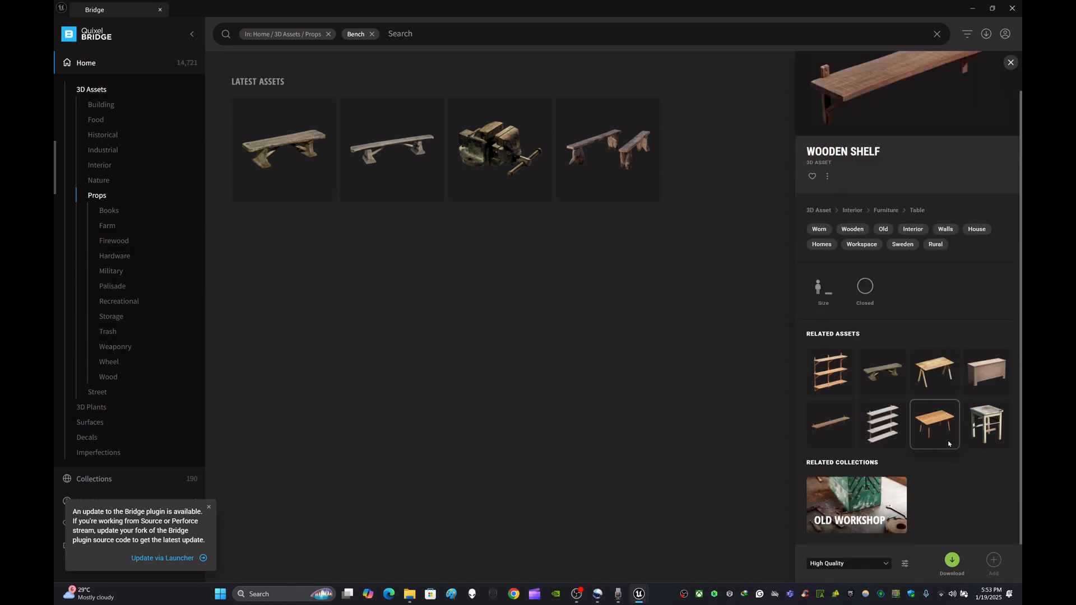
{"action": "scroll", "coordinate": [948, 442], "scroll_direction": "up", "scroll_amount": 1}
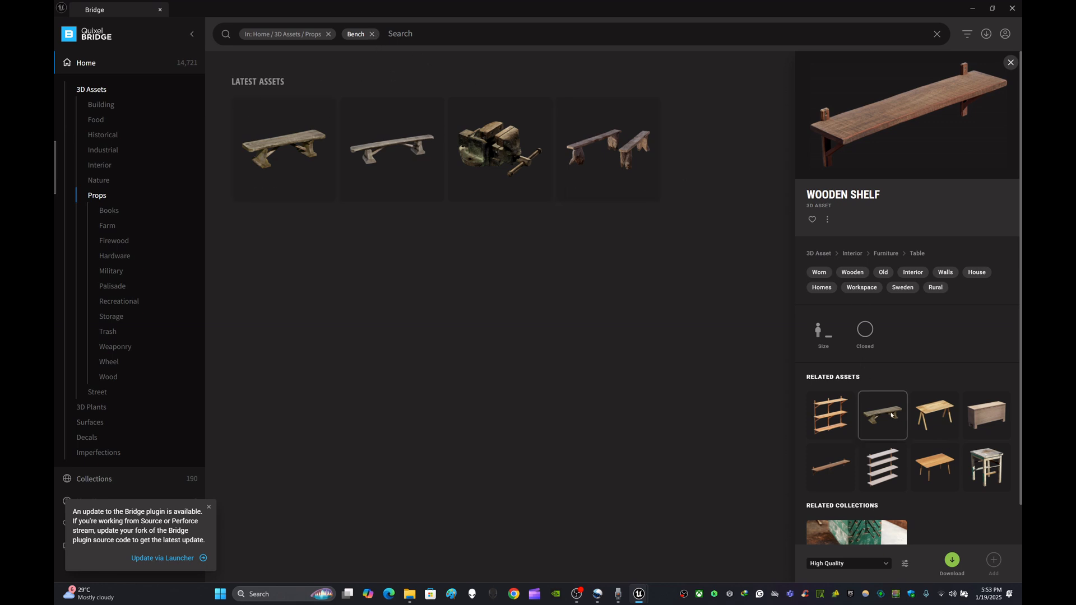
{"action": "left_click", "coordinate": [931, 465]}
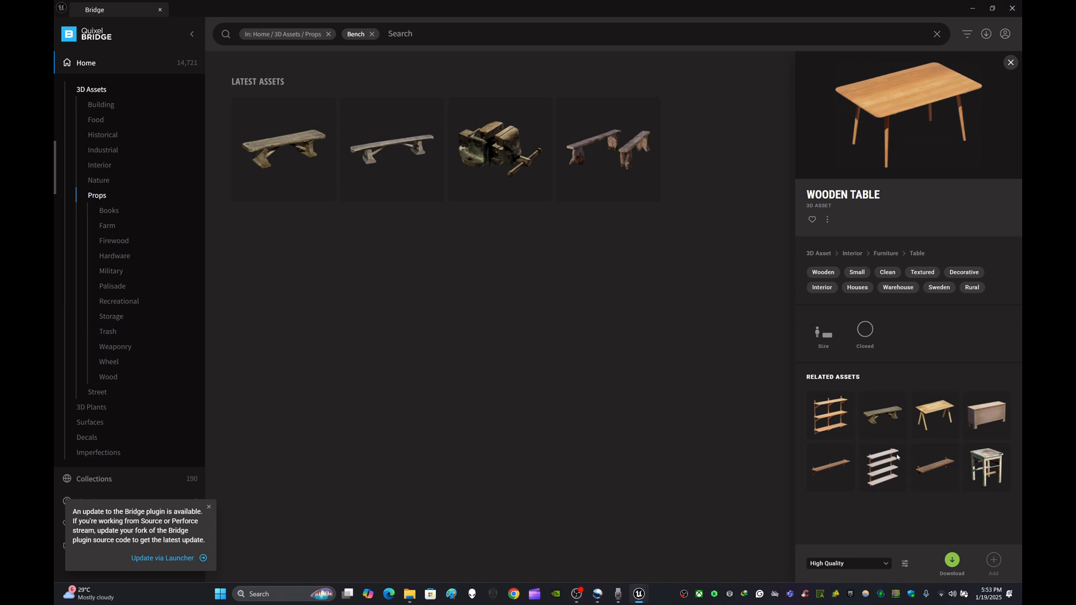
{"action": "left_click", "coordinate": [830, 467]}
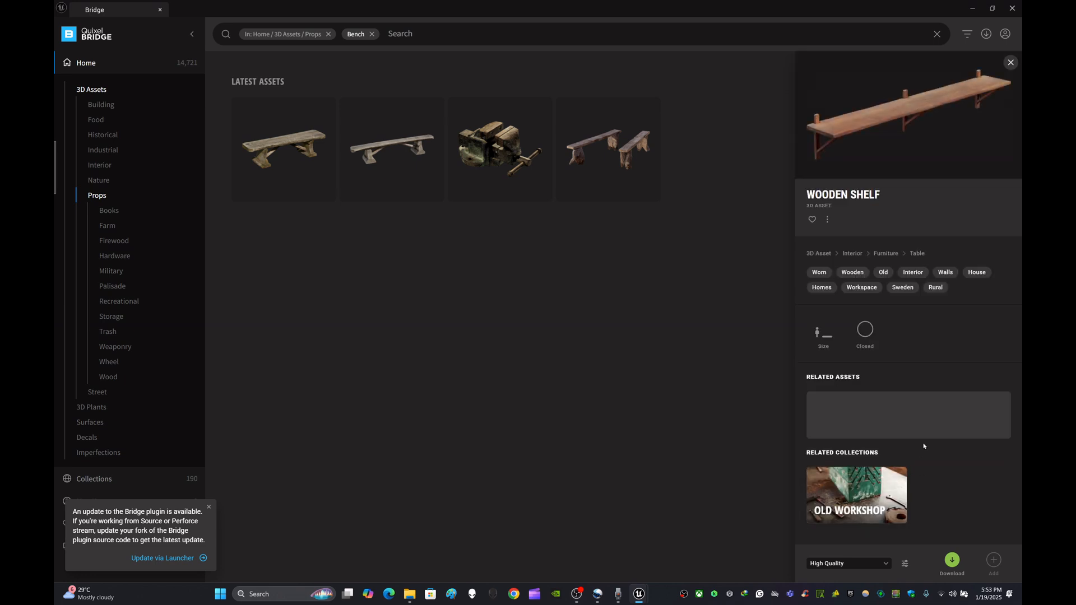
{"action": "scroll", "coordinate": [923, 446], "scroll_direction": "down", "scroll_amount": 1}
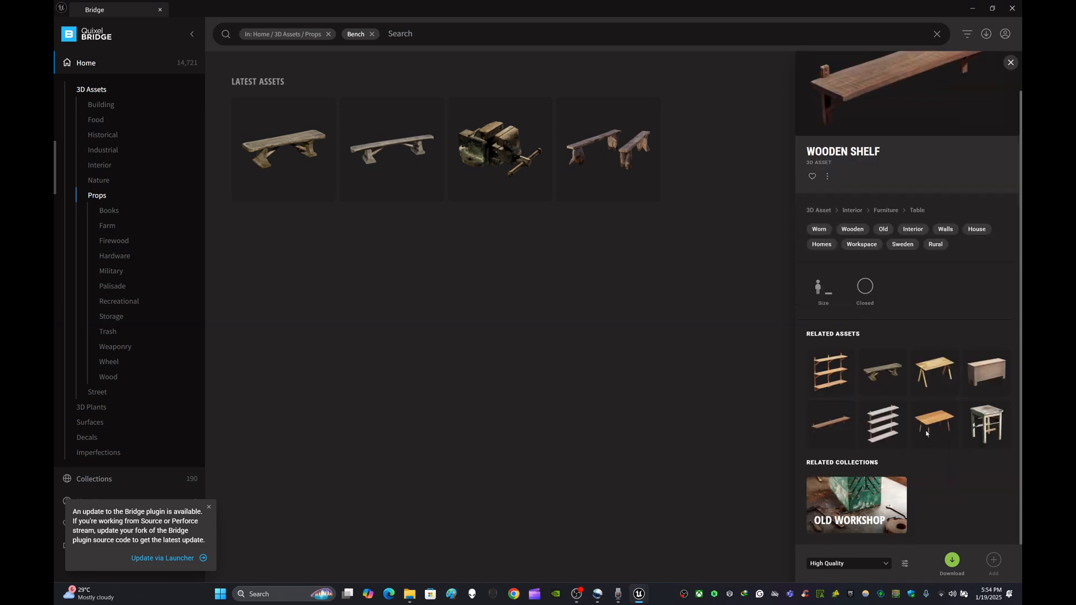
{"action": "scroll", "coordinate": [949, 316], "scroll_direction": "up", "scroll_amount": 1}
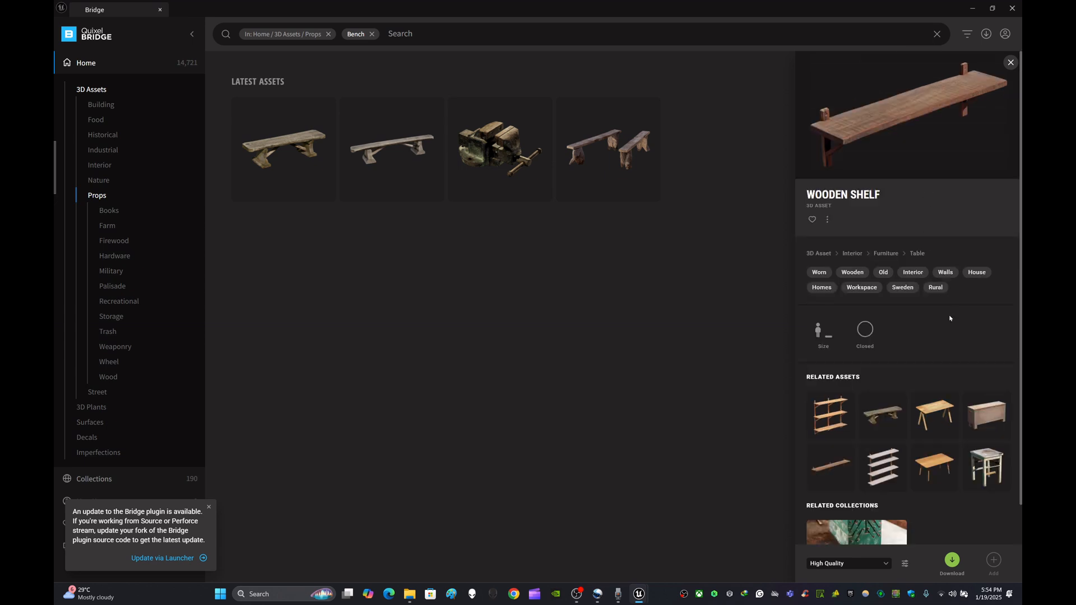
{"action": "scroll", "coordinate": [947, 321], "scroll_direction": "down", "scroll_amount": 1}
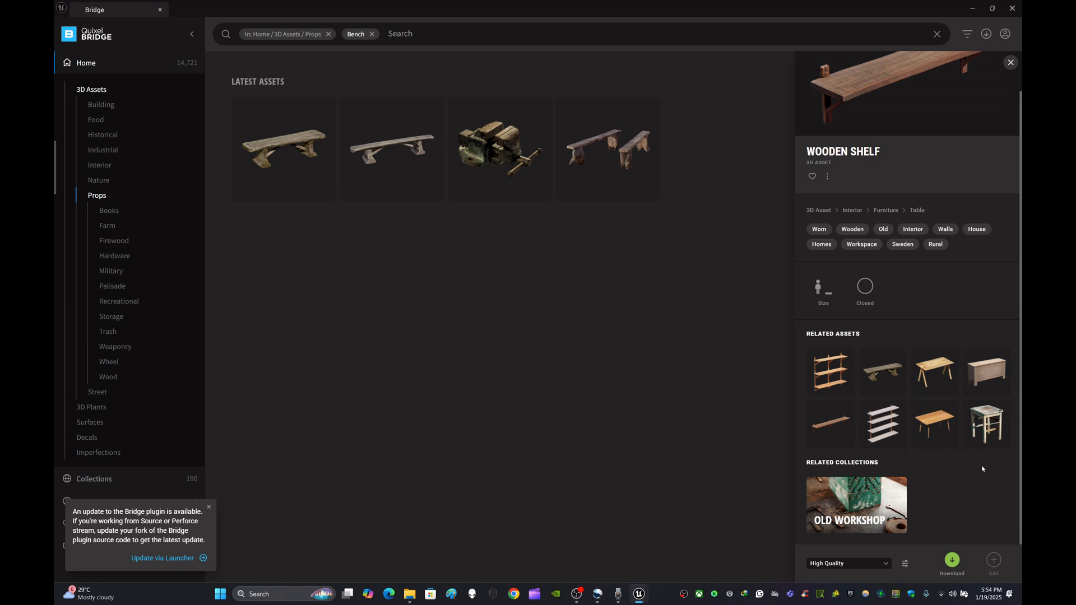
{"action": "scroll", "coordinate": [936, 151], "scroll_direction": "up", "scroll_amount": 1}
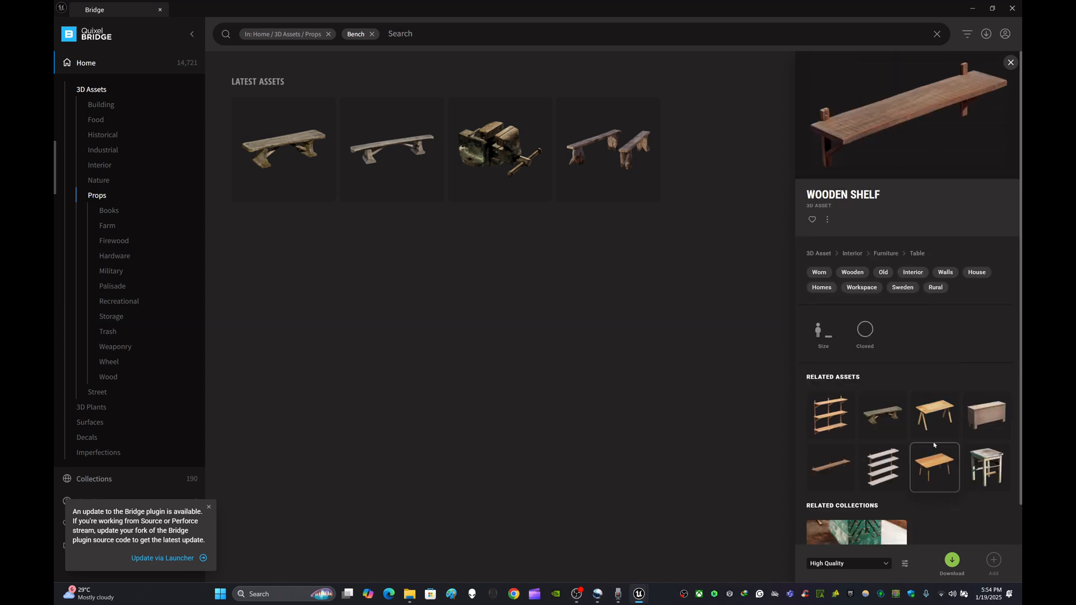
{"action": "left_click", "coordinate": [883, 417]}
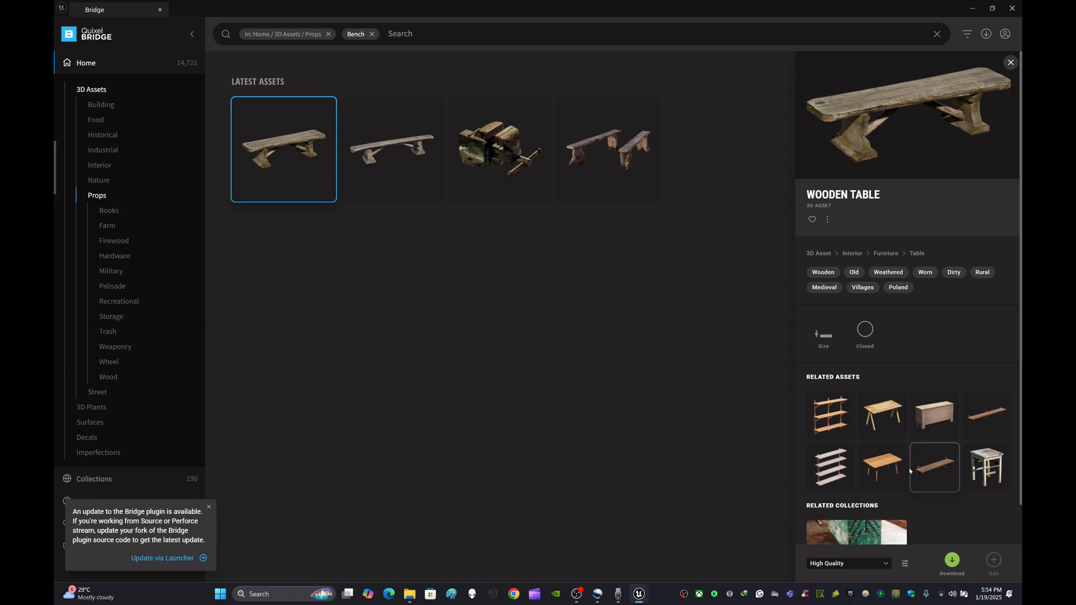
{"action": "left_click", "coordinate": [928, 471]}
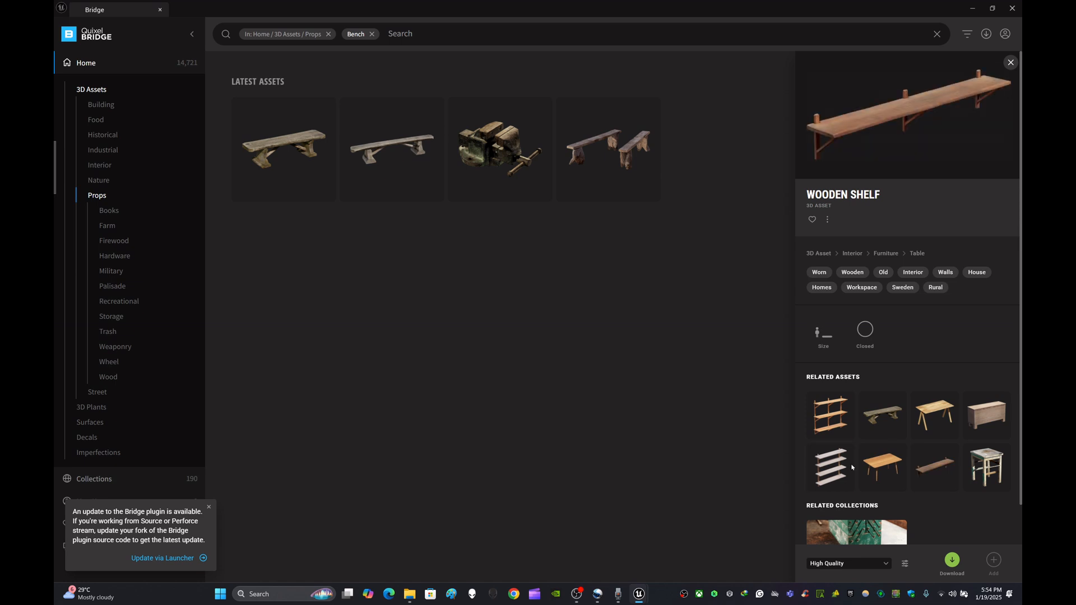
- Download the Wooden Shelf asset in High Quality and dismiss the plugin update notice
{"action": "left_click", "coordinate": [953, 563]}
{"action": "left_click", "coordinate": [208, 508]}
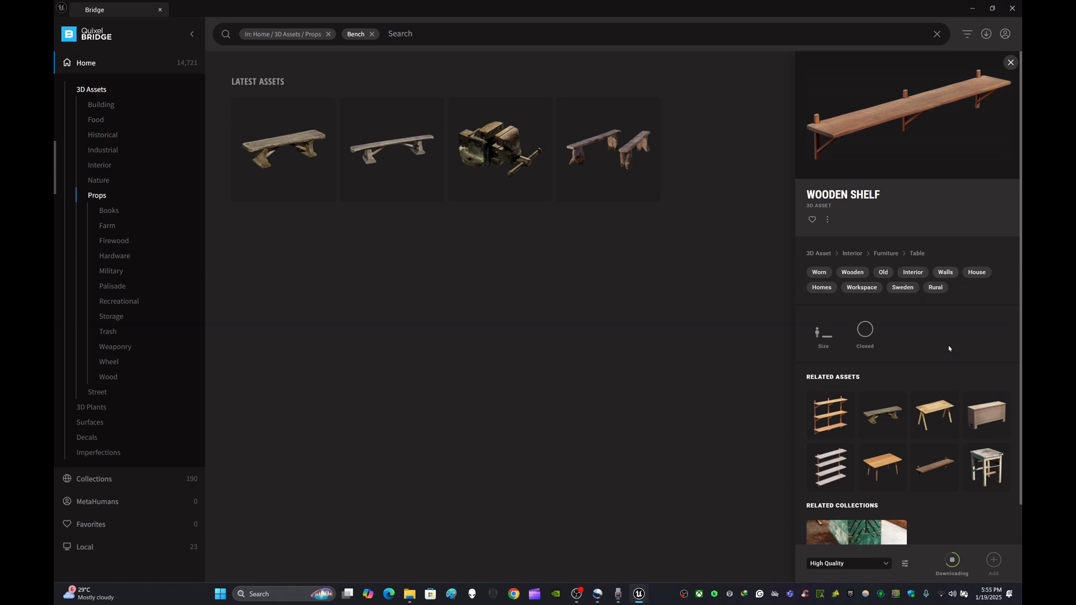
{"action": "left_click", "coordinate": [953, 560]}
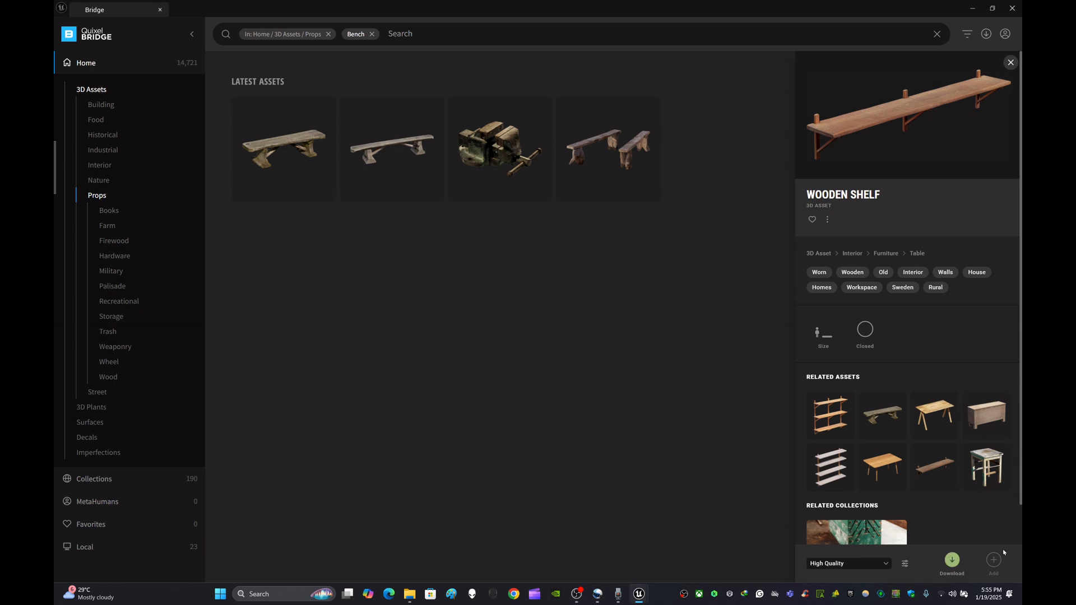
- Replace the Bench filter with a search for Chair in the Props category
{"action": "left_click", "coordinate": [372, 35]}
{"action": "left_click", "coordinate": [369, 35]}
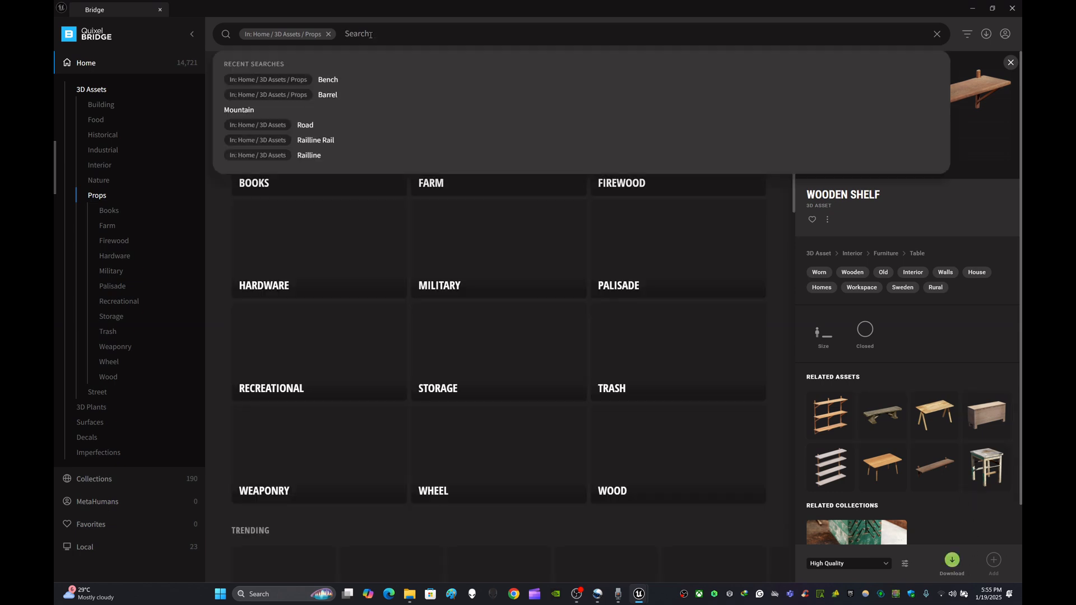
{"action": "type", "text": "Chair"}
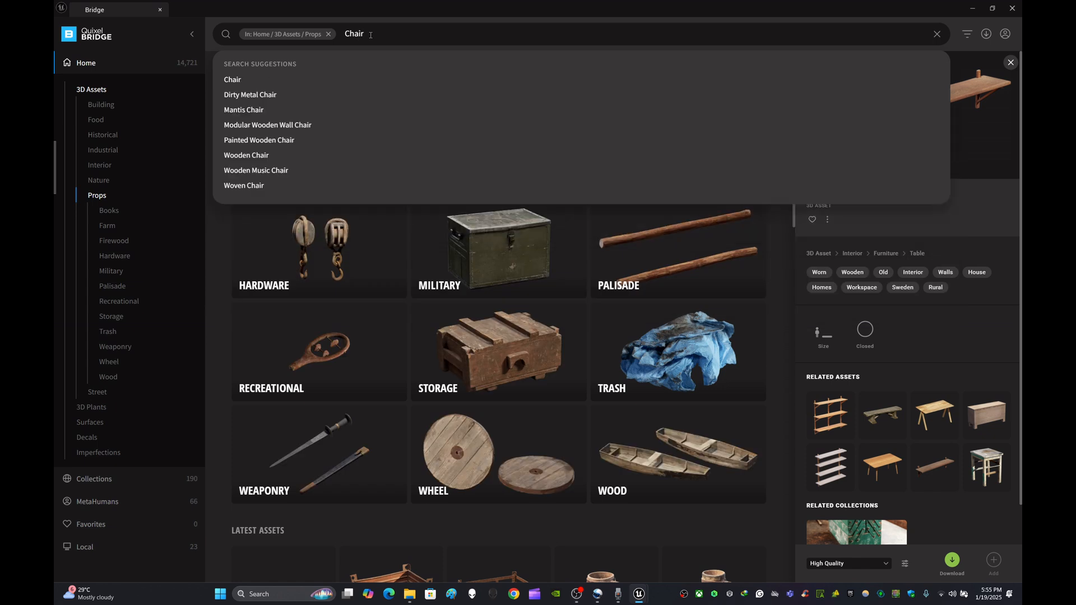
{"action": "left_click", "coordinate": [242, 80]}
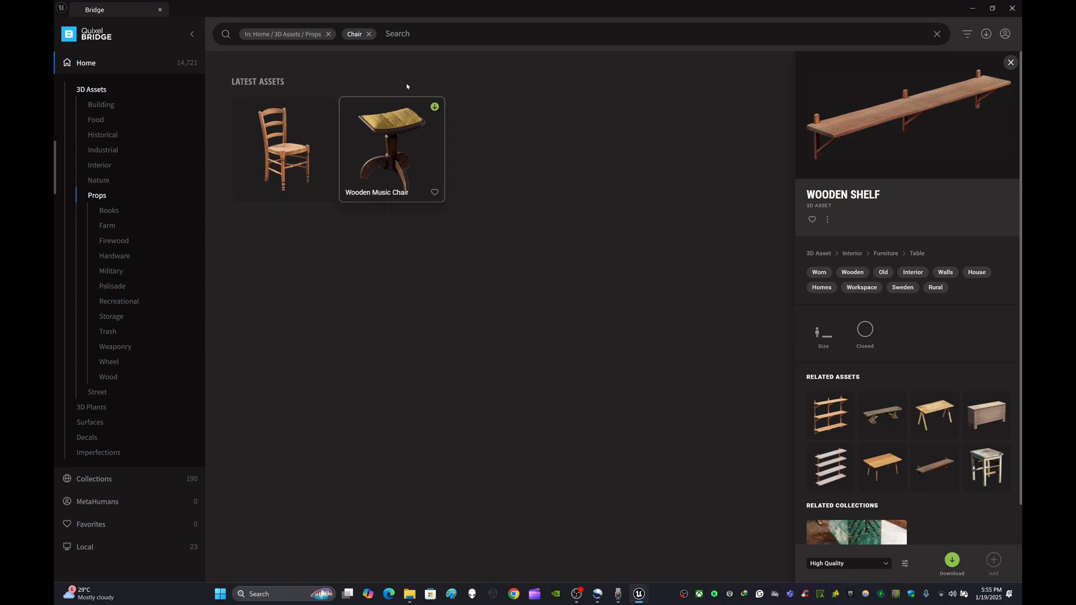
{"action": "left_click", "coordinate": [369, 34]}
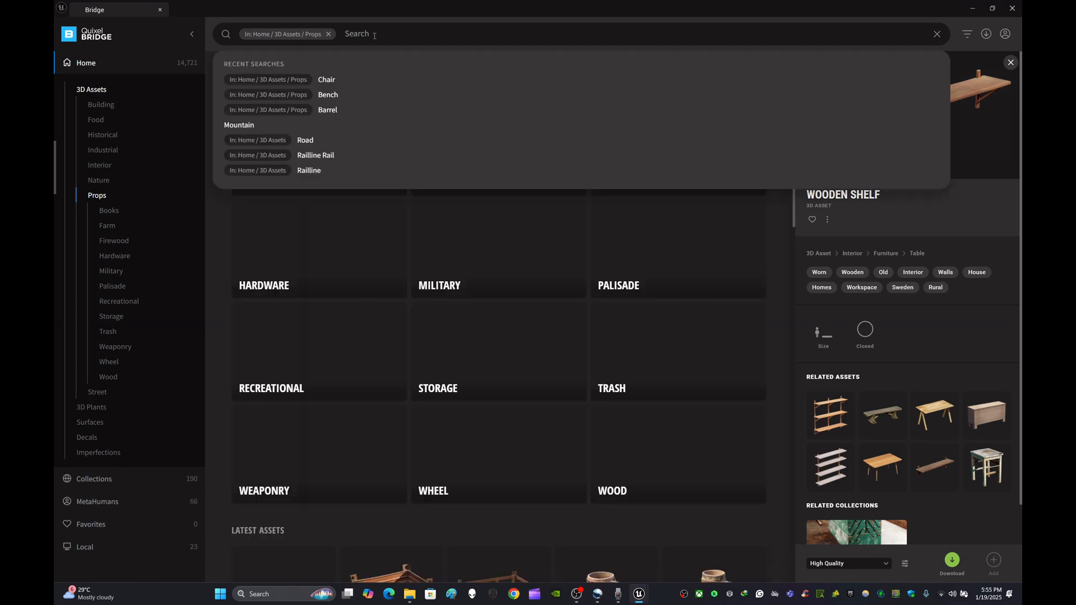
{"action": "type", "text": "Wood"}
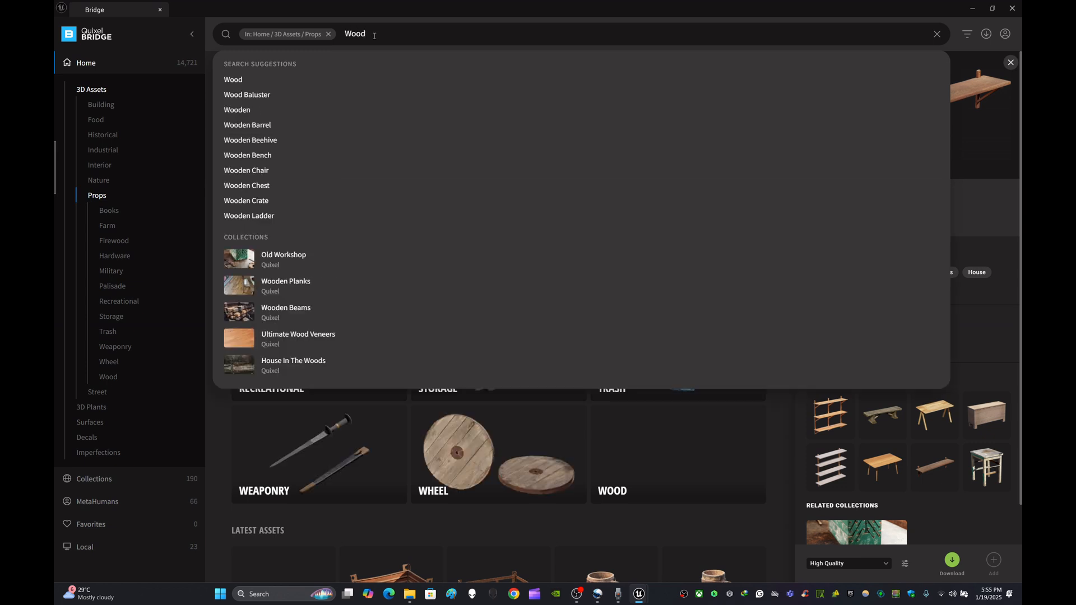
{"action": "type", "text": " Chair"}
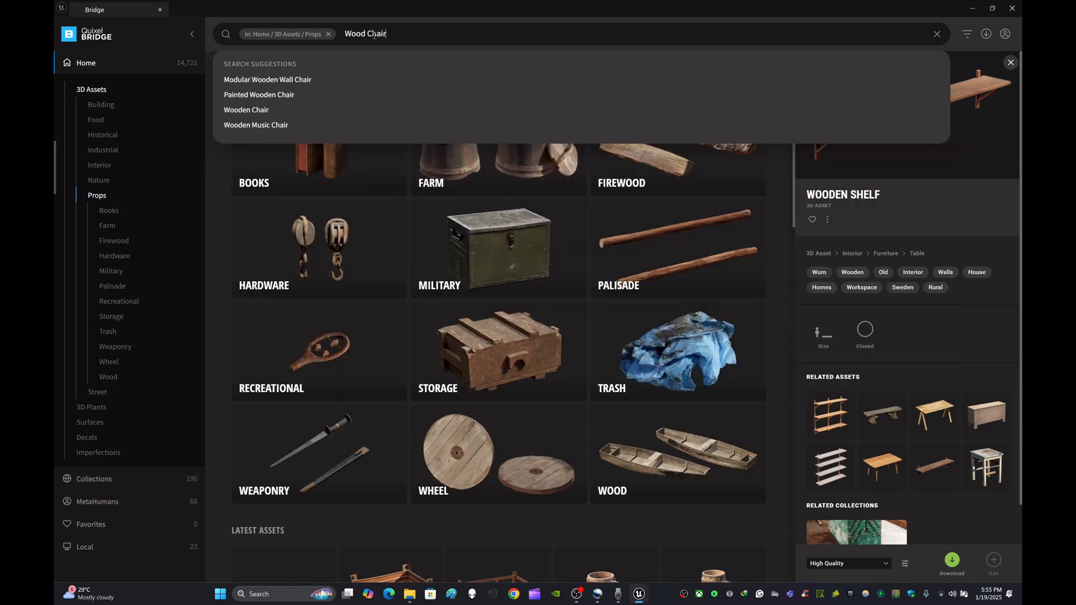
{"action": "key", "text": "Return"}
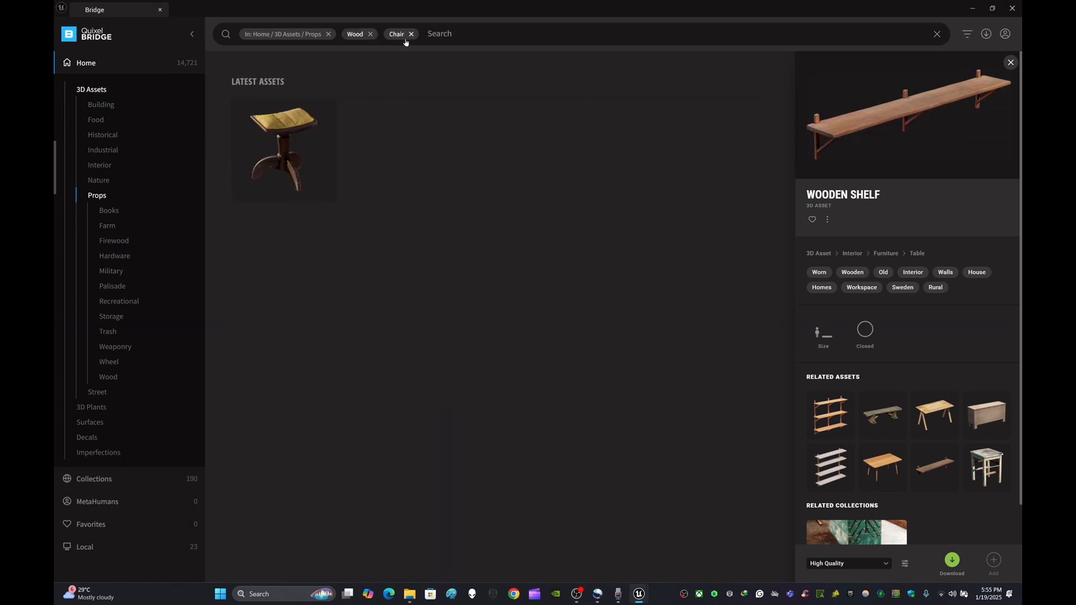
{"action": "left_click", "coordinate": [371, 34]}
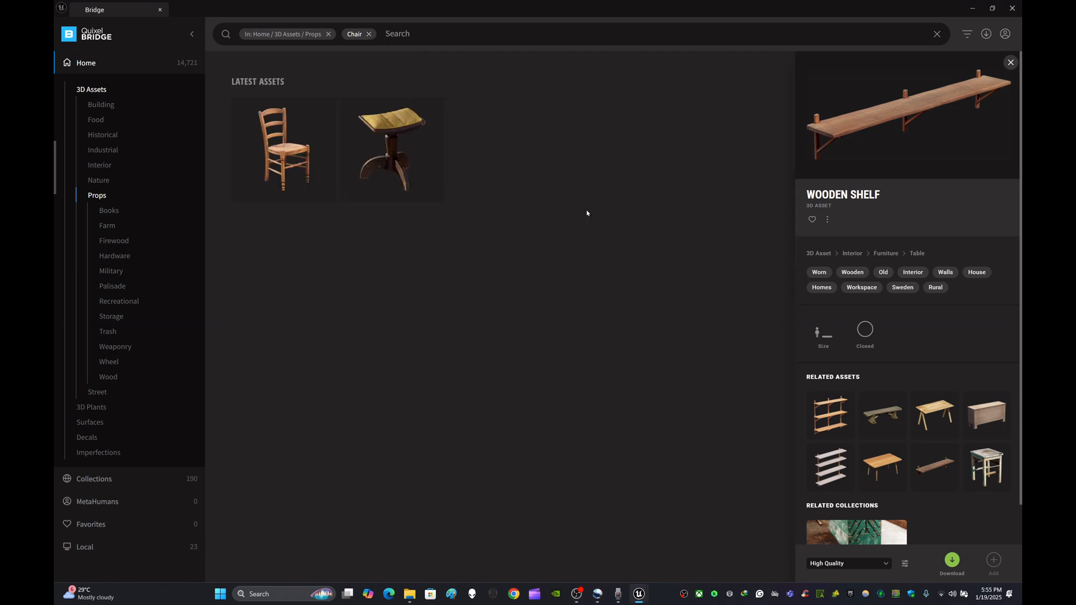
- Download the Woven Chair in High Quality, add it to Favorites, and open the Favorites list
{"action": "left_click", "coordinate": [293, 149]}
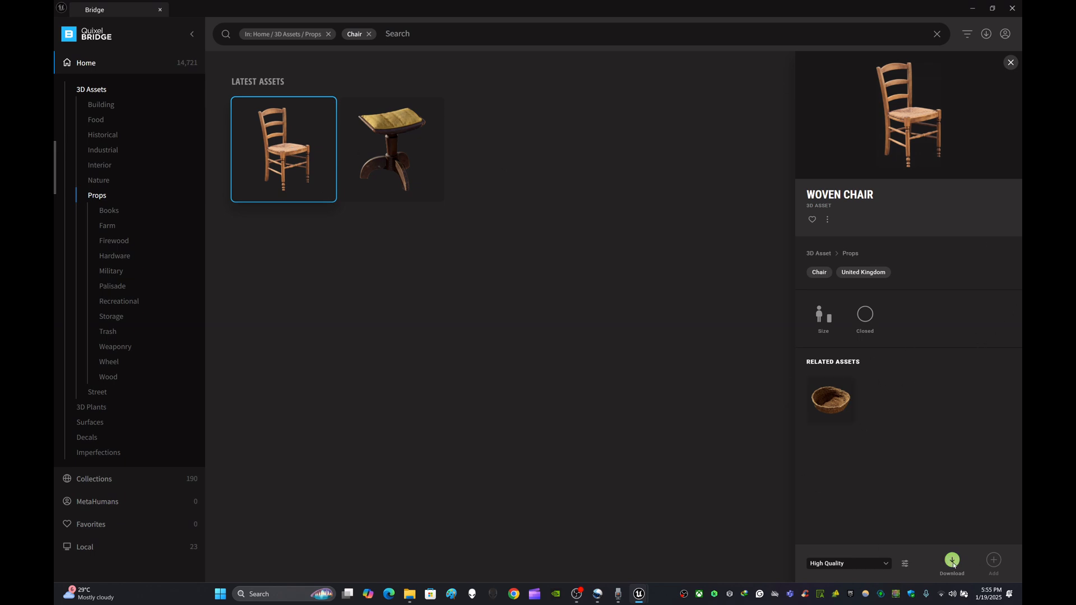
{"action": "left_click", "coordinate": [952, 562]}
{"action": "left_click", "coordinate": [813, 219]}
{"action": "left_click", "coordinate": [110, 526]}
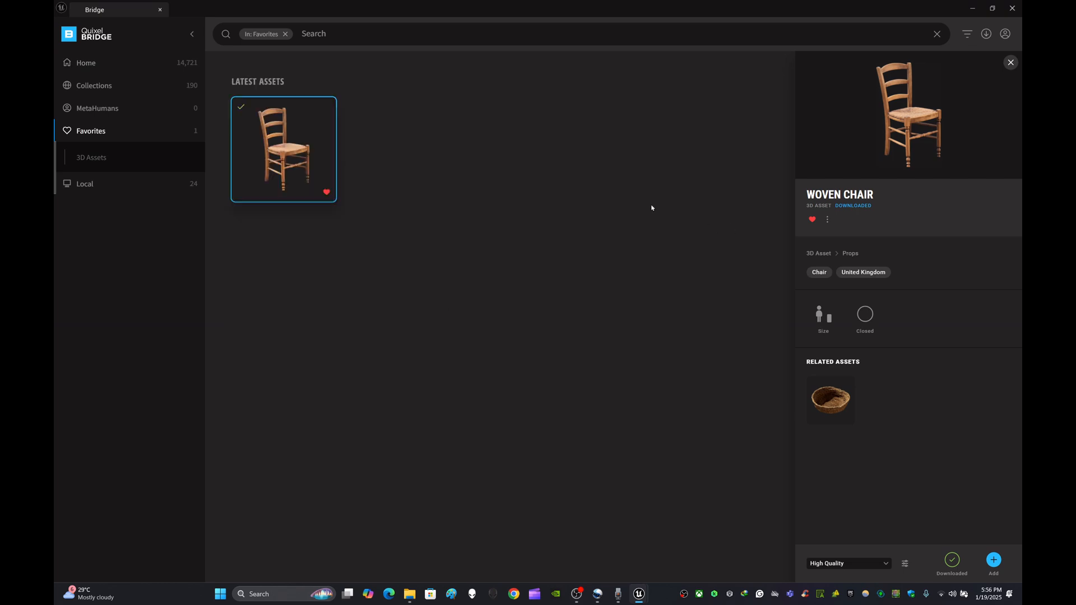
- Place the Woven Chair from Bridge into the level near the building wall, then close the Bridge window
{"action": "left_click", "coordinate": [992, 8]}
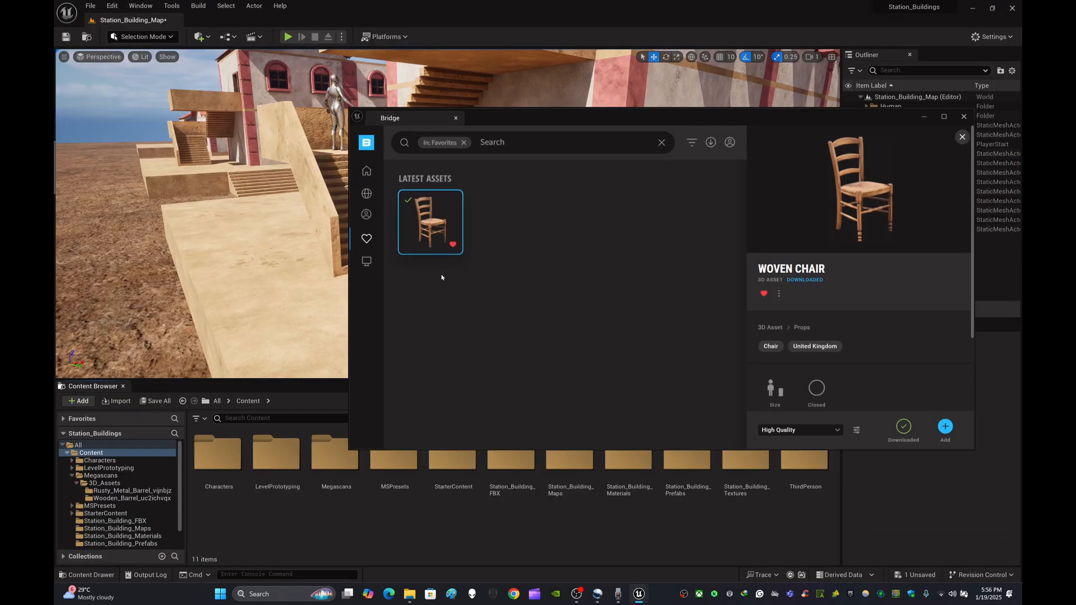
{"action": "left_click_drag", "start_coordinate": [434, 223], "coordinate": [250, 279]}
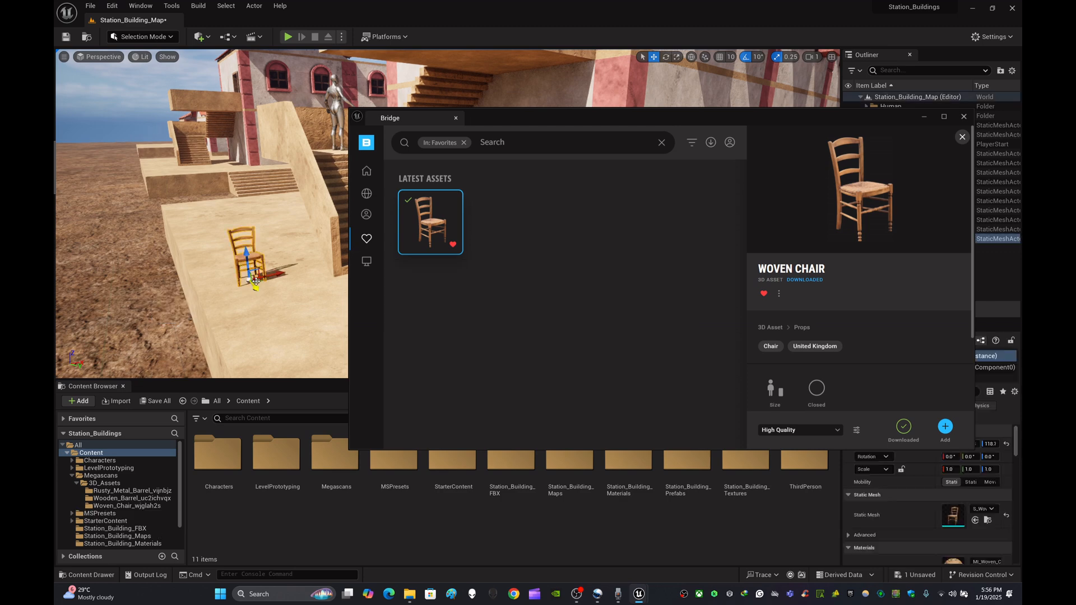
{"action": "left_click", "coordinate": [925, 119]}
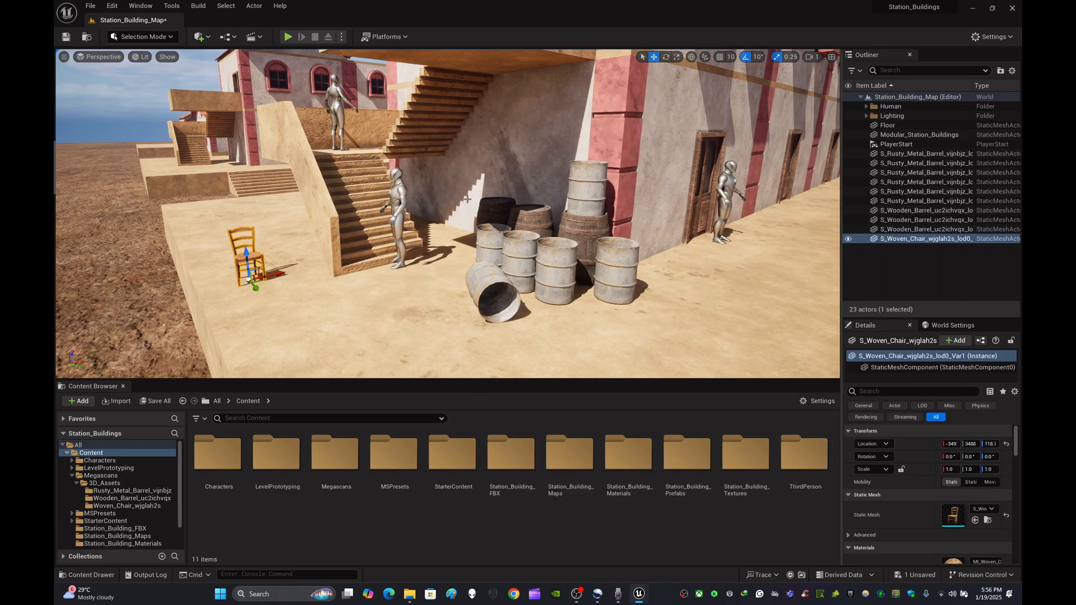
- Move the chair onto the terrace in front of the barrel group beside the building wall
{"action": "right_click_drag", "start_coordinate": [449, 213], "coordinate": [521, 239]}
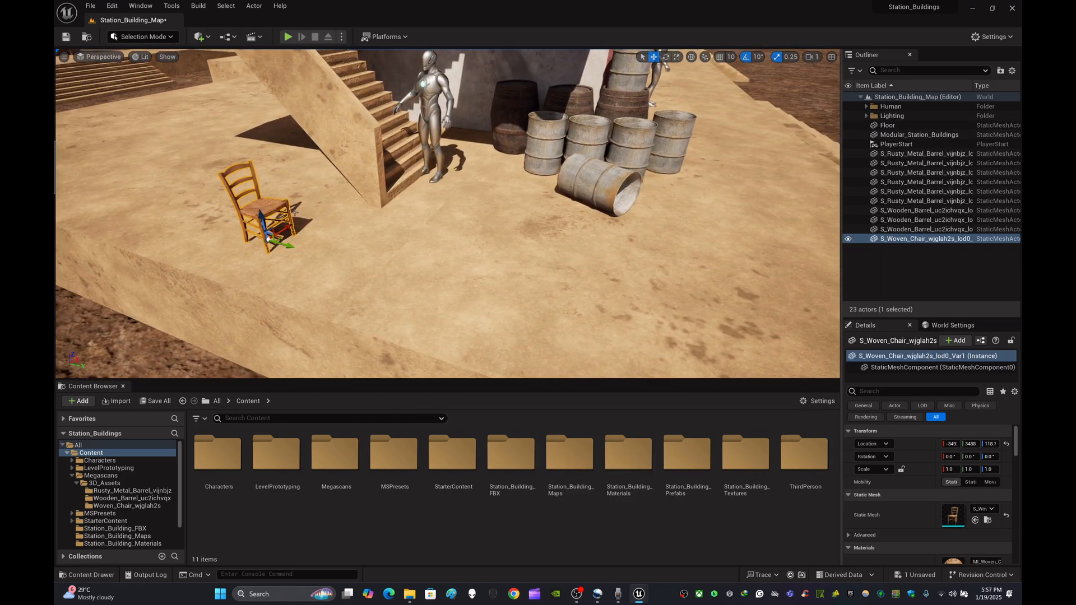
{"action": "left_click_drag", "start_coordinate": [282, 245], "coordinate": [608, 325]}
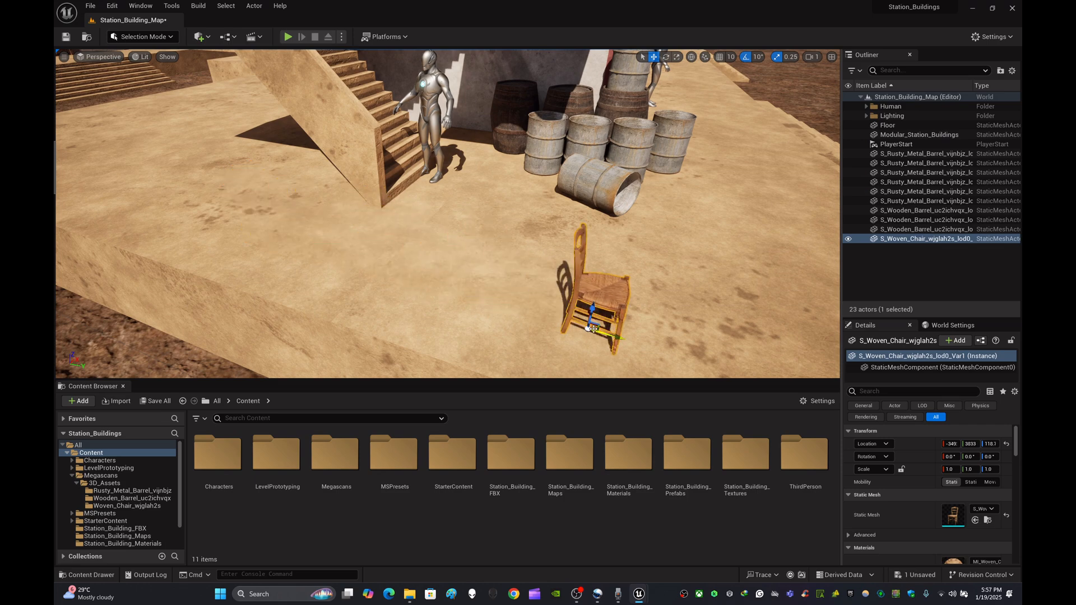
{"action": "right_click_drag", "start_coordinate": [608, 325], "coordinate": [684, 320]}
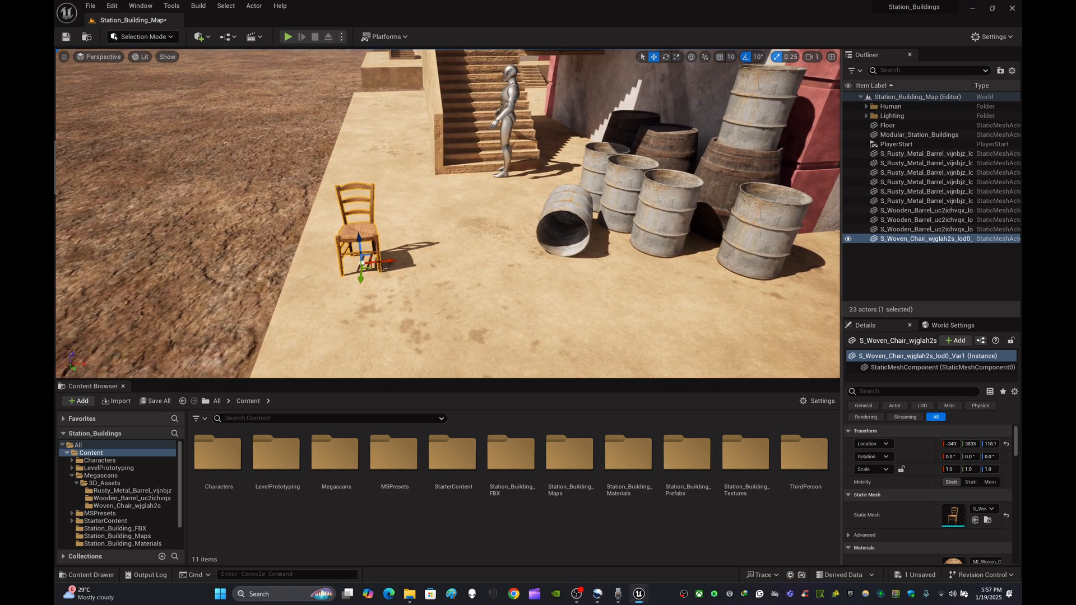
{"action": "left_click_drag", "start_coordinate": [386, 260], "coordinate": [535, 225]}
{"action": "right_click_drag", "start_coordinate": [535, 225], "coordinate": [437, 216]}
{"action": "key", "text": "s"}
{"action": "right_click_drag", "start_coordinate": [414, 236], "coordinate": [465, 260]}
{"action": "left_click_drag", "start_coordinate": [357, 277], "coordinate": [515, 273]}
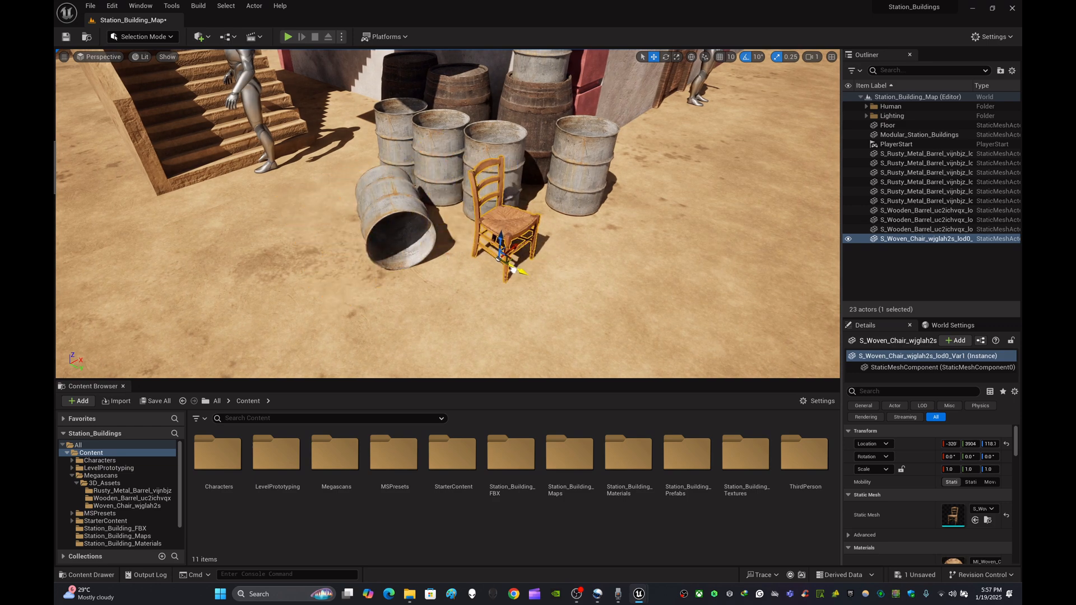
{"action": "key", "text": "d"}
{"action": "mouse_move", "coordinate": [633, 230]}
{"action": "right_mouse_down"}
{"action": "mouse_move", "coordinate": [588, 219]}
{"action": "mouse_move", "coordinate": [631, 230]}
{"action": "right_mouse_up"}
{"action": "key", "text": "s"}
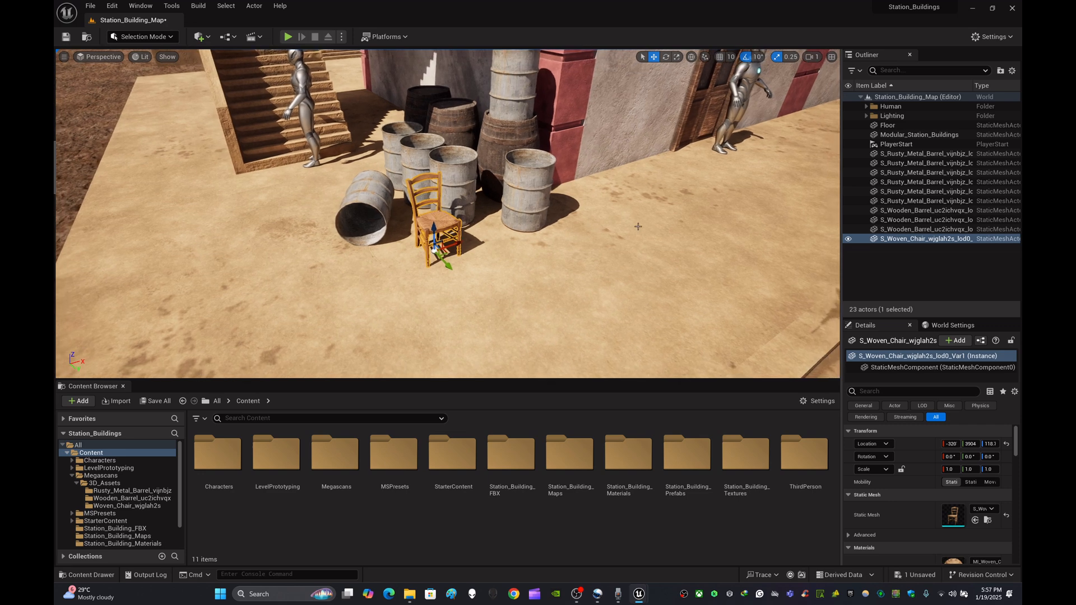
- Duplicate the chair and move the copy beside the original in front of the barrels
{"action": "key", "text": "ctrl+d"}
{"action": "left_click_drag", "start_coordinate": [458, 245], "coordinate": [464, 321]}
{"action": "key", "text": "e"}
- Duplicate a chair again and rotate the new copy to face a different direction near the barrels
{"action": "key", "text": "ctrl+d"}
{"action": "key", "text": "w"}
{"action": "key", "text": "e"}
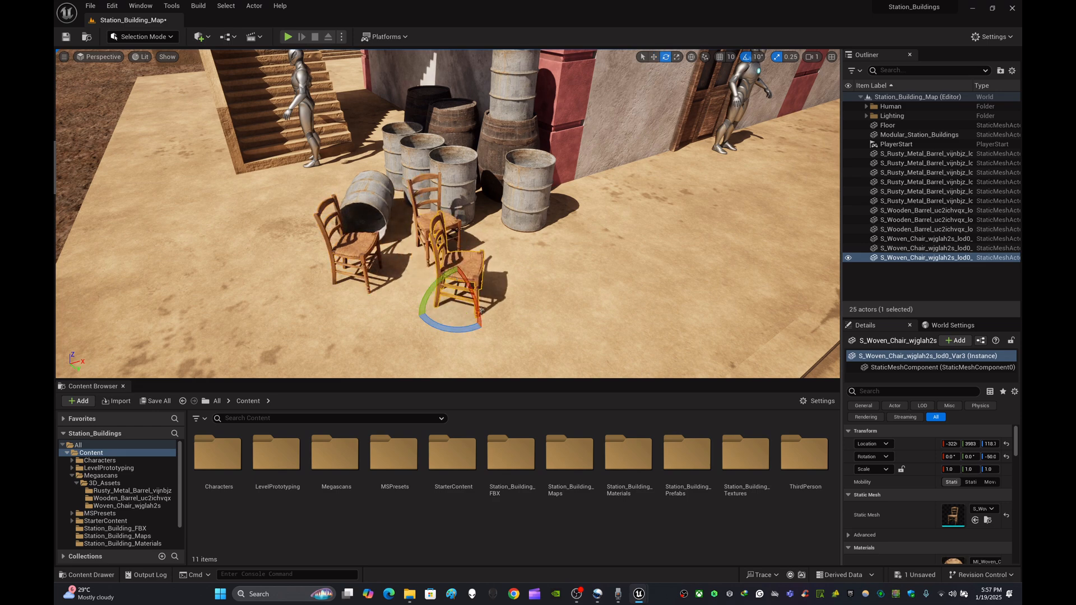
{"action": "left_click_drag", "start_coordinate": [428, 328], "coordinate": [400, 326]}
{"action": "right_click_drag", "start_coordinate": [400, 326], "coordinate": [334, 314]}
{"action": "left_click", "coordinate": [900, 277]}
- View the chair and barrel arrangement from different angles around the building
{"action": "right_click_drag", "start_coordinate": [616, 224], "coordinate": [673, 236]}
{"action": "right_click_drag", "start_coordinate": [623, 192], "coordinate": [667, 193]}
{"action": "mouse_move", "coordinate": [448, 213]}
{"action": "right_mouse_down"}
{"action": "mouse_move", "coordinate": [418, 235]}
{"action": "mouse_move", "coordinate": [470, 213]}
{"action": "mouse_move", "coordinate": [448, 235]}
{"action": "mouse_move", "coordinate": [458, 229]}
{"action": "right_mouse_up"}
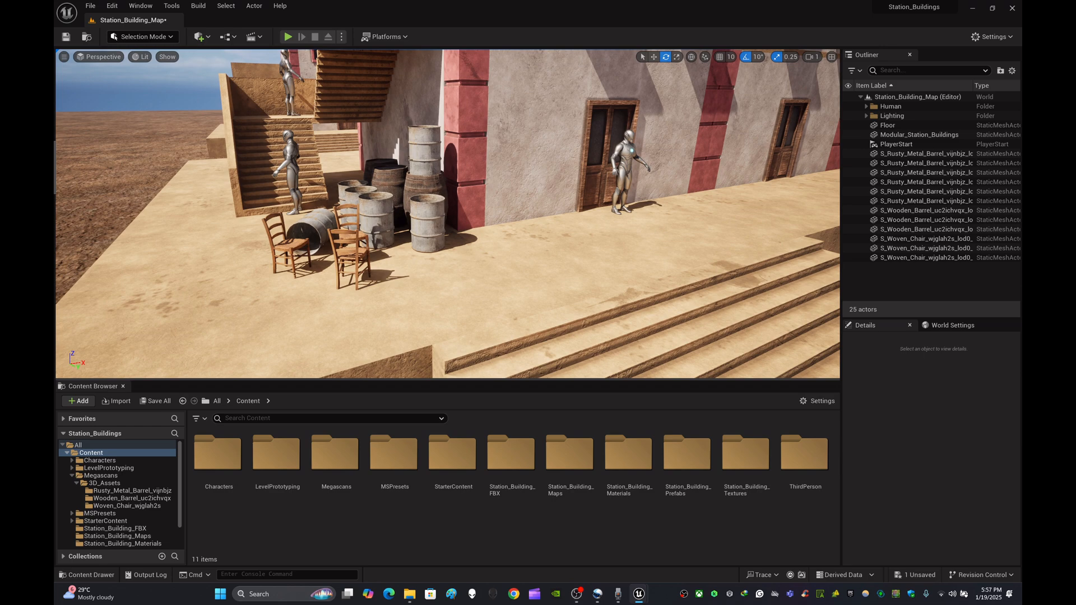
{"action": "mouse_move", "coordinate": [410, 250]}
{"action": "right_mouse_down"}
{"action": "mouse_move", "coordinate": [381, 259]}
{"action": "mouse_move", "coordinate": [392, 261]}
{"action": "right_mouse_up"}
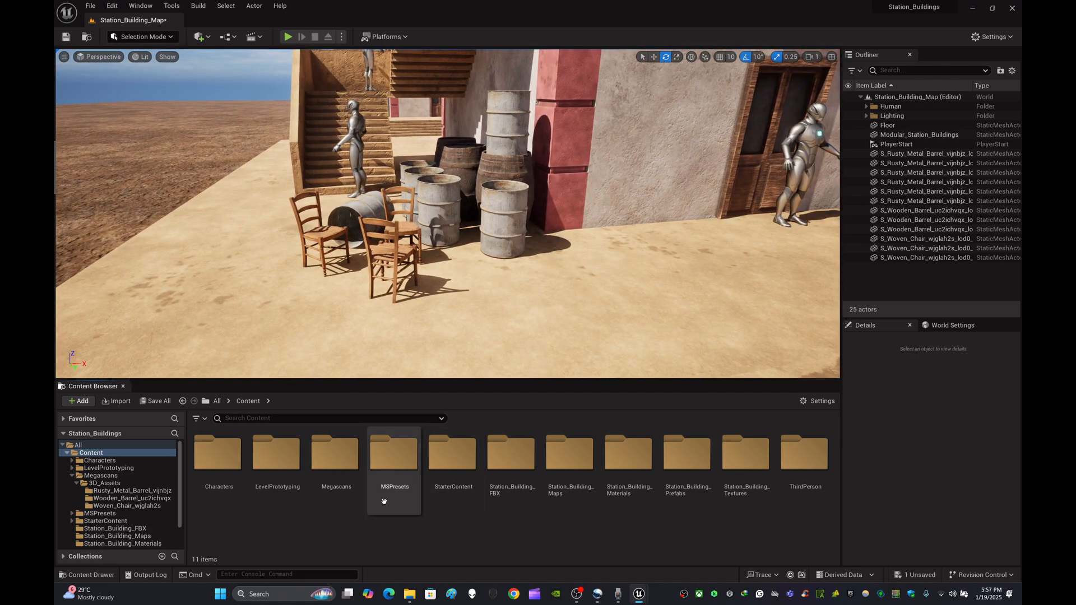
- Browse the Megascans 3D_Assets folders in the Content Browser to inspect the downloaded barrel and chair assets
{"action": "double_click", "coordinate": [350, 463]}
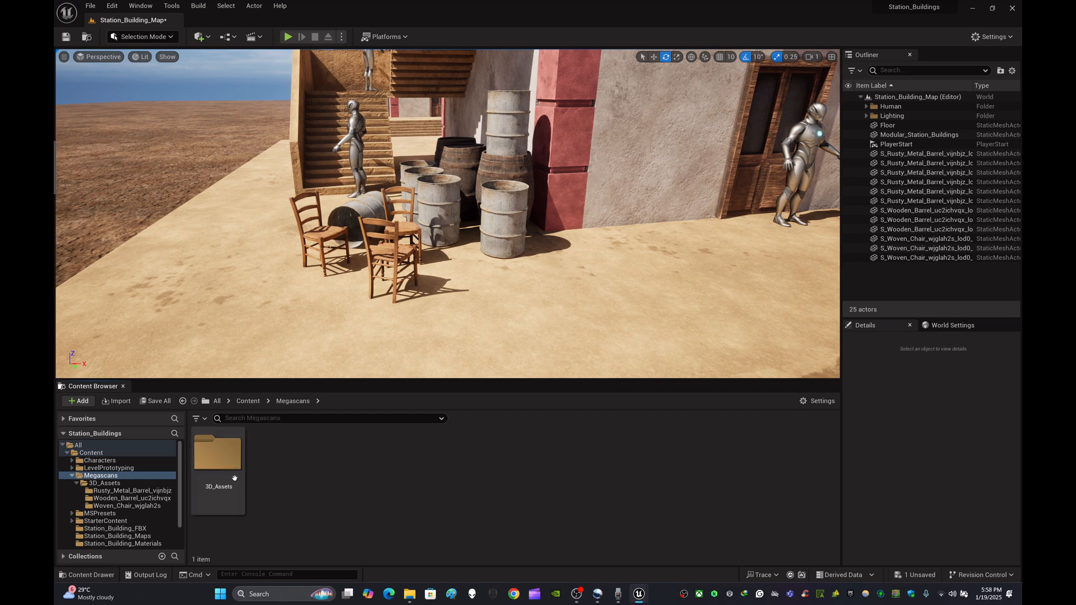
{"action": "double_click", "coordinate": [219, 462]}
{"action": "left_click", "coordinate": [219, 456]}
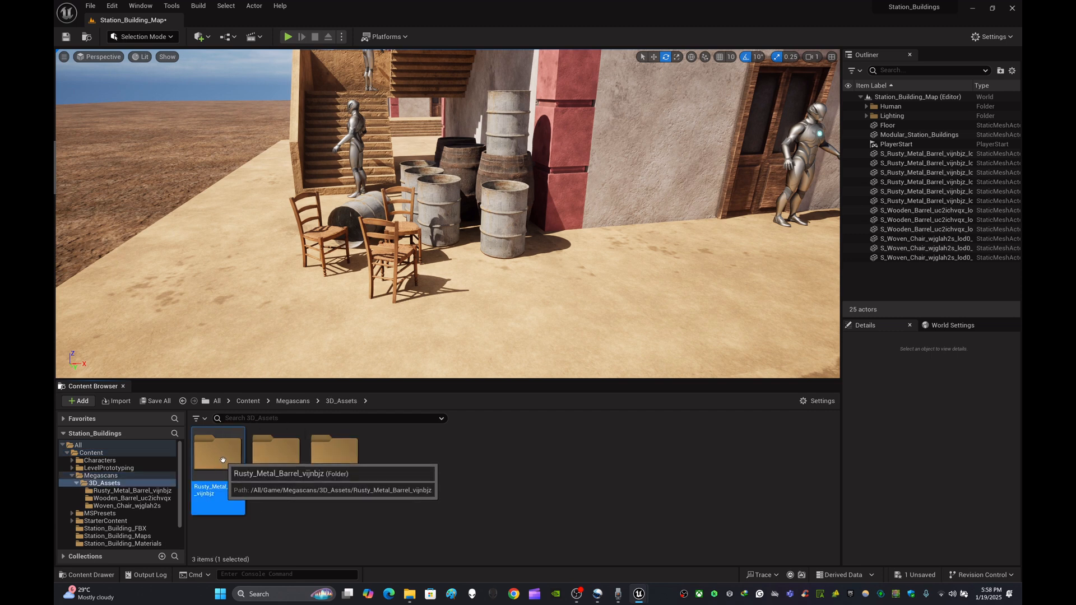
{"action": "left_click", "coordinate": [425, 462]}
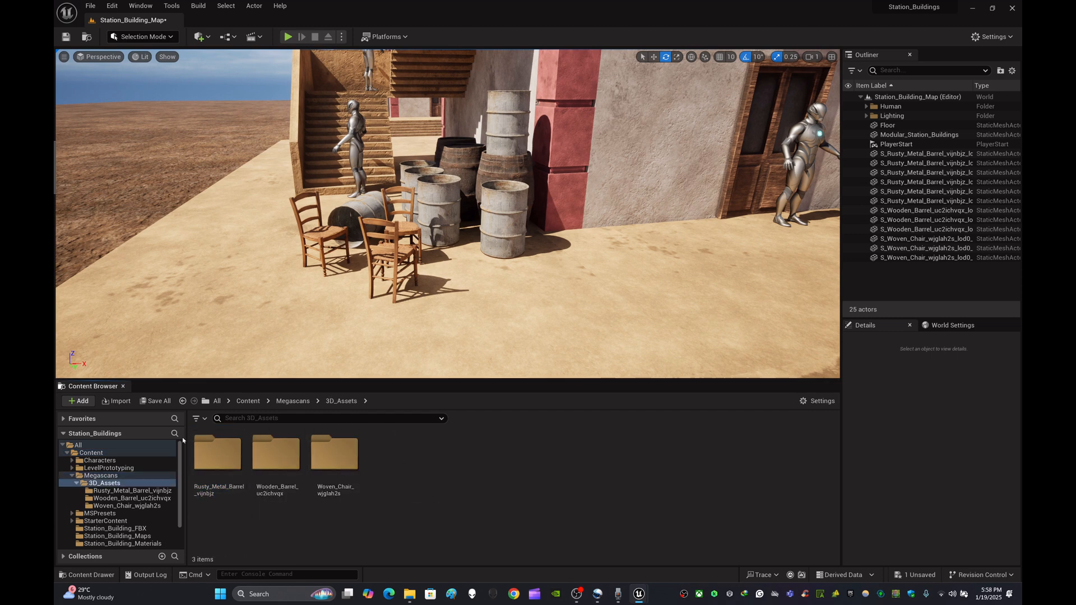
{"action": "double_click", "coordinate": [223, 455]}
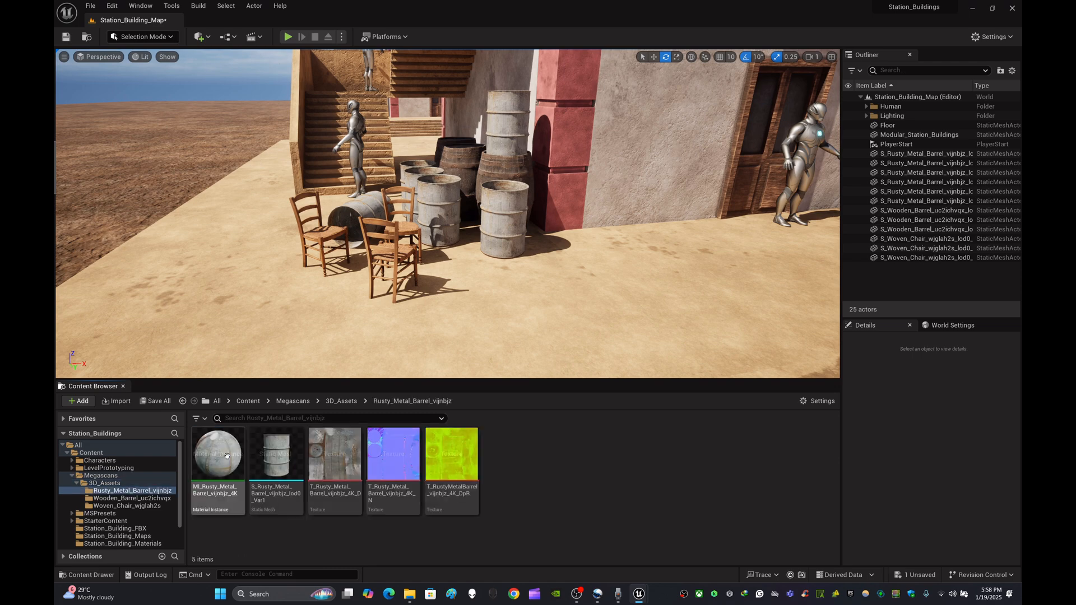
{"action": "left_click", "coordinate": [342, 401]}
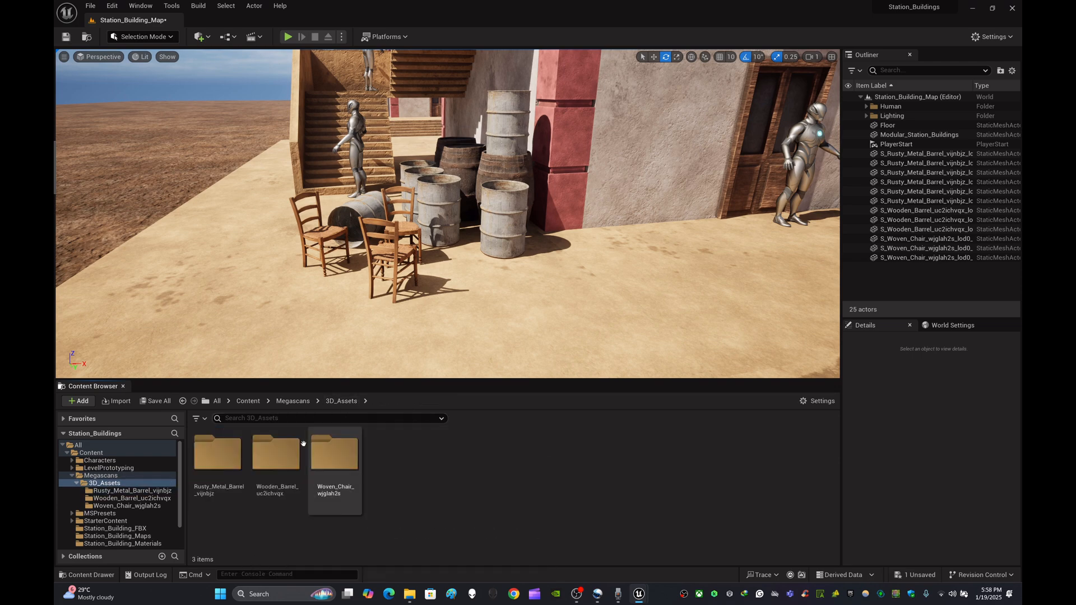
{"action": "double_click", "coordinate": [276, 456]}
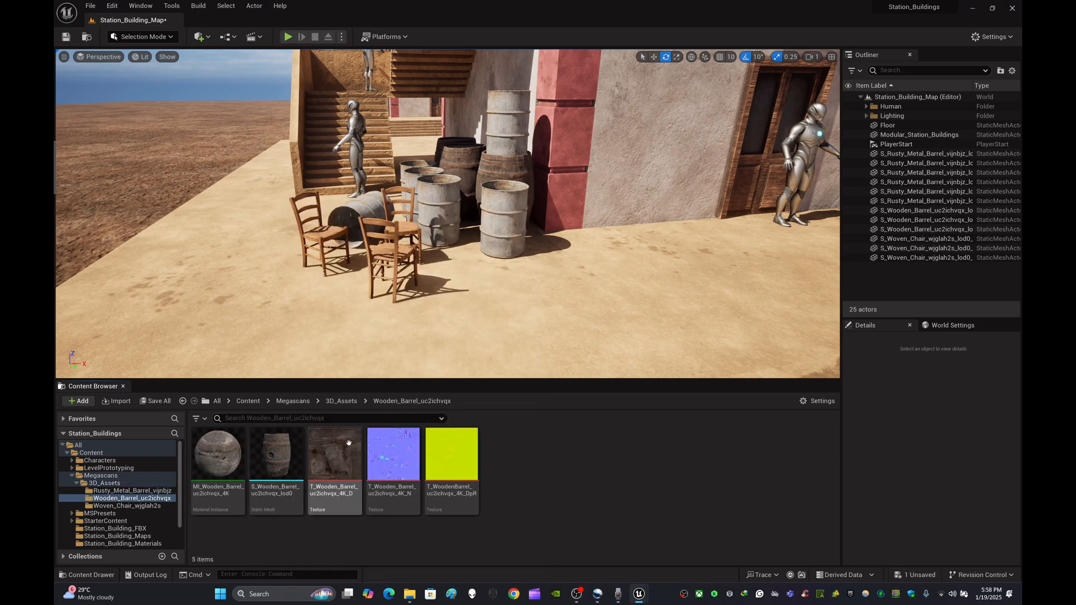
{"action": "left_click", "coordinate": [341, 402]}
{"action": "double_click", "coordinate": [335, 455]}
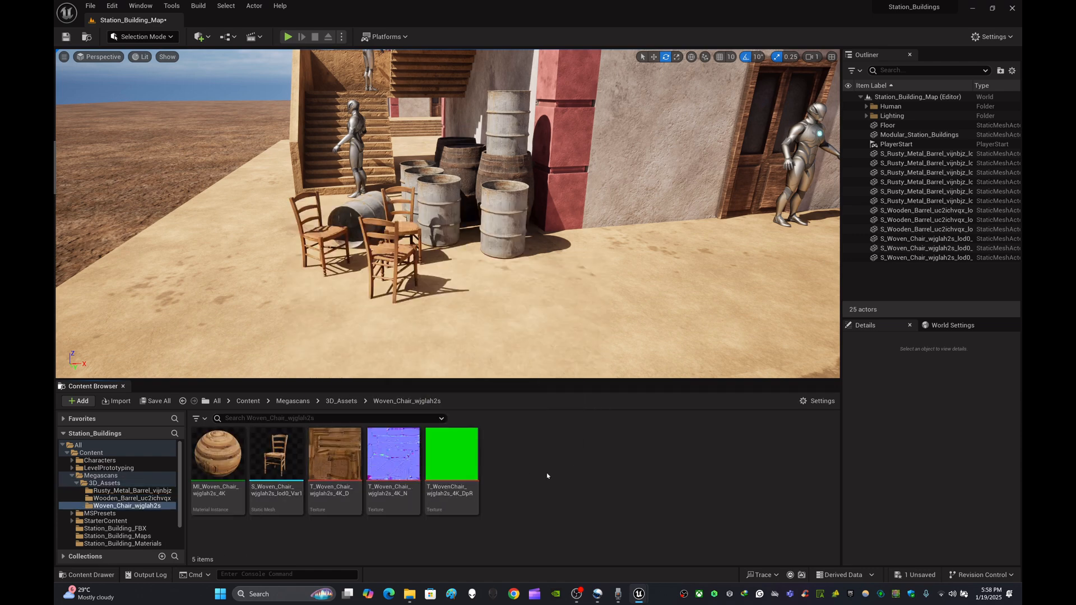
{"action": "left_click", "coordinate": [218, 455]}
{"action": "left_click", "coordinate": [609, 474]}
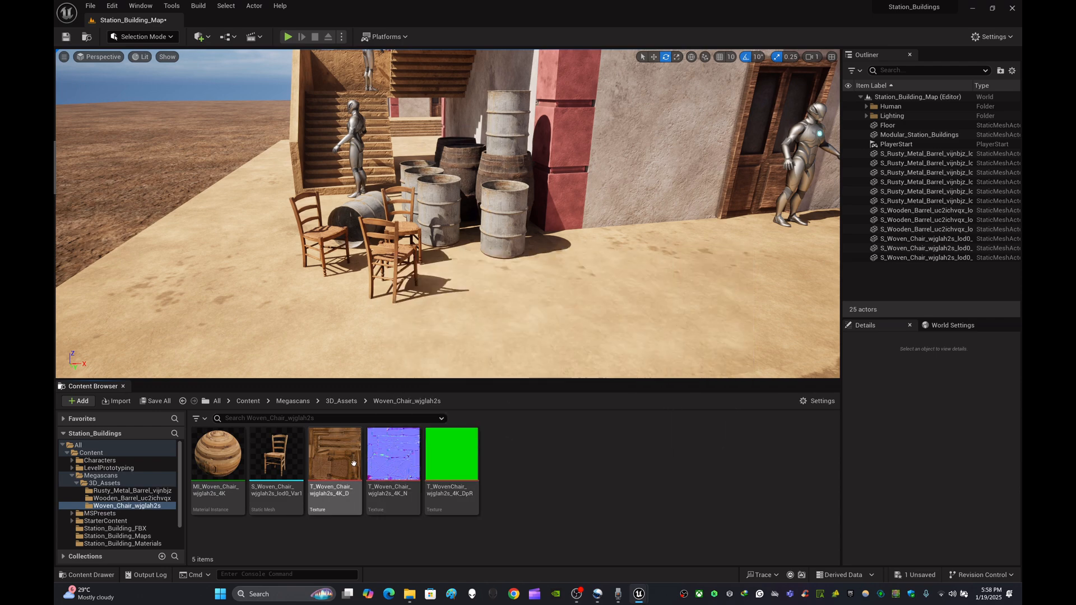
{"action": "mouse_move", "coordinate": [353, 458]}
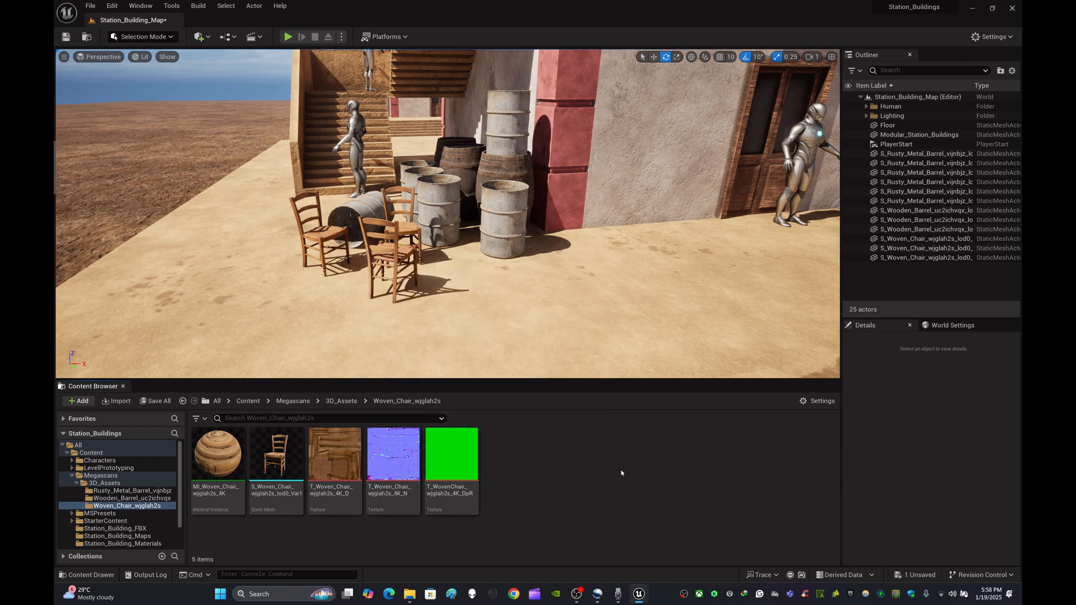
{"action": "left_click", "coordinate": [341, 400]}
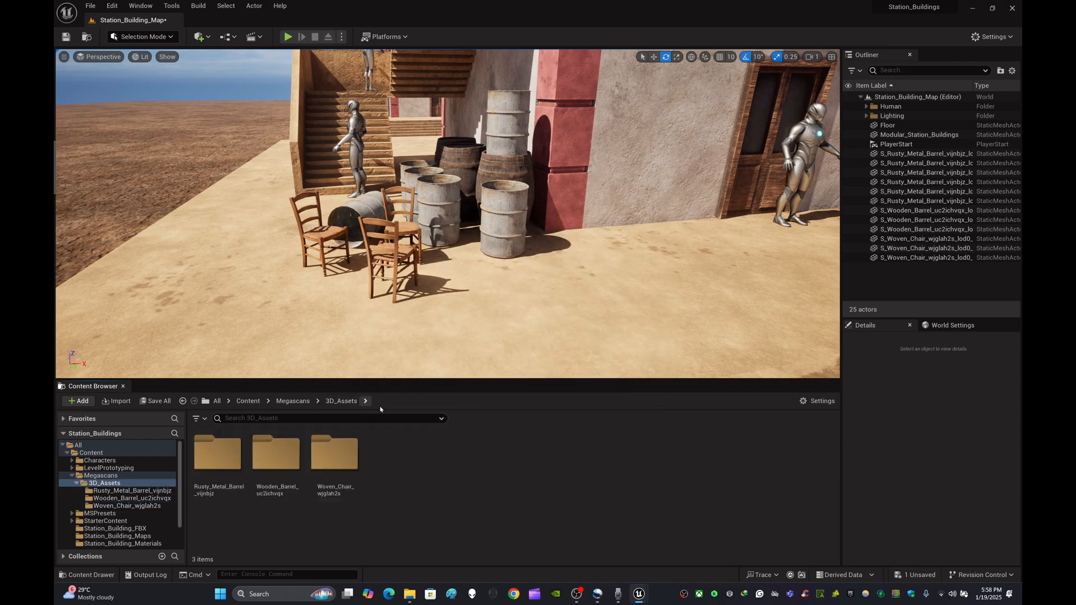
- View the building and its new props from a wider angle and return the Content Browser to Content
{"action": "right_click_drag", "start_coordinate": [526, 314], "coordinate": [593, 331]}
{"action": "key", "text": "s"}
{"action": "key", "text": "w"}
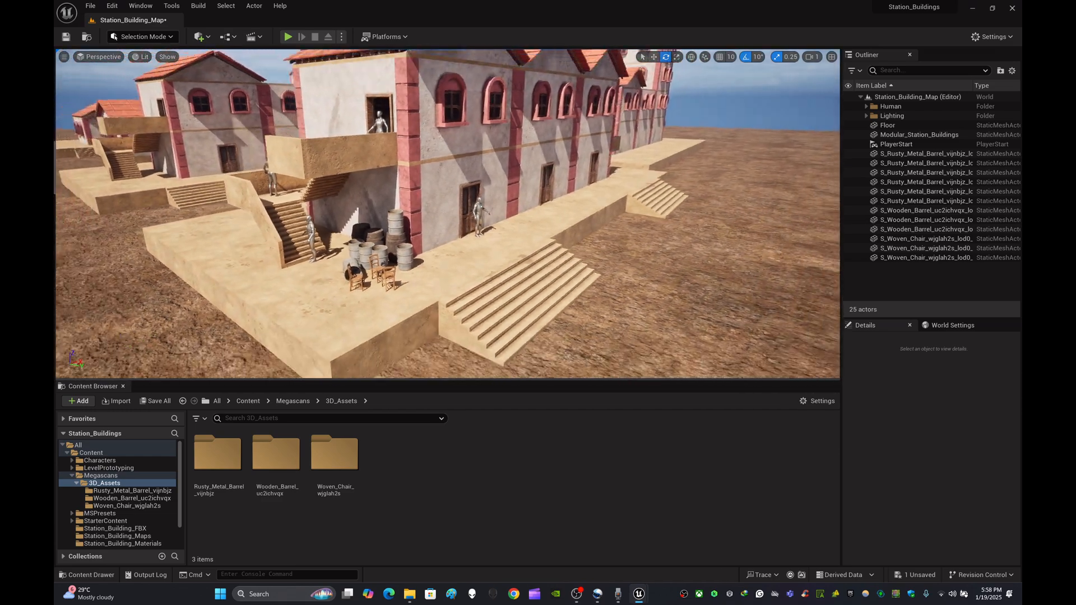
{"action": "key", "text": "w"}
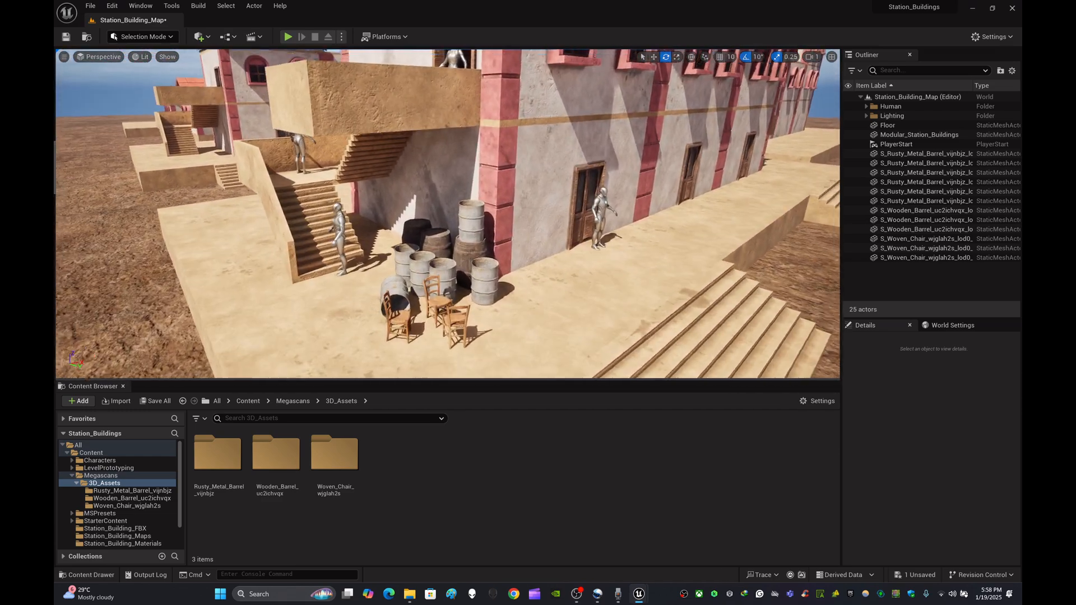
{"action": "right_click_drag", "start_coordinate": [448, 213], "coordinate": [455, 200]}
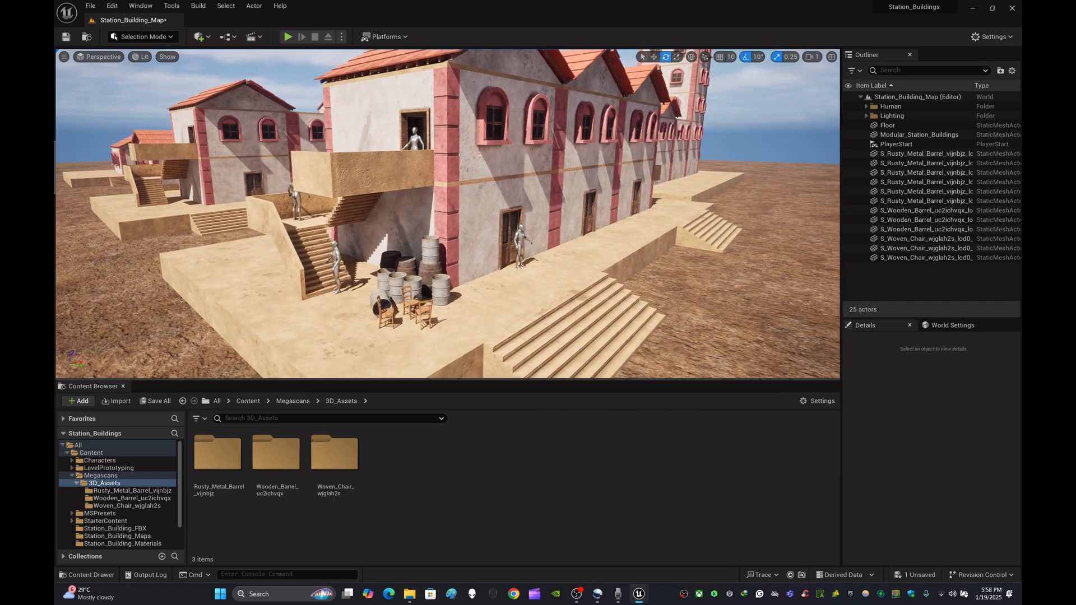
{"action": "left_click", "coordinate": [247, 401]}
{"action": "right_click_drag", "start_coordinate": [524, 288], "coordinate": [510, 288]}
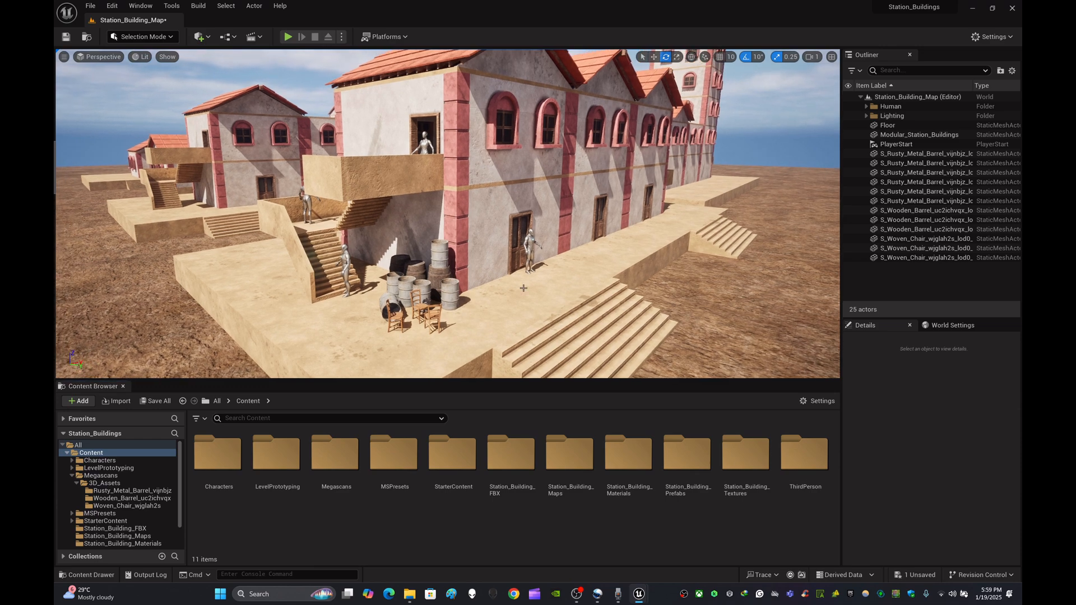
{"action": "right_click_drag", "start_coordinate": [523, 288], "coordinate": [501, 289]}
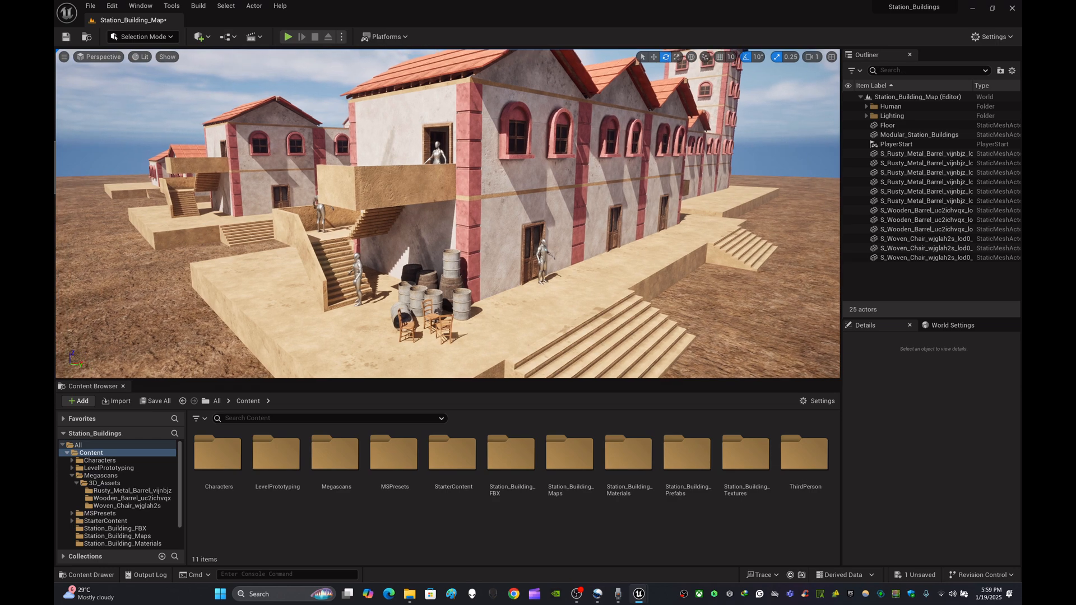